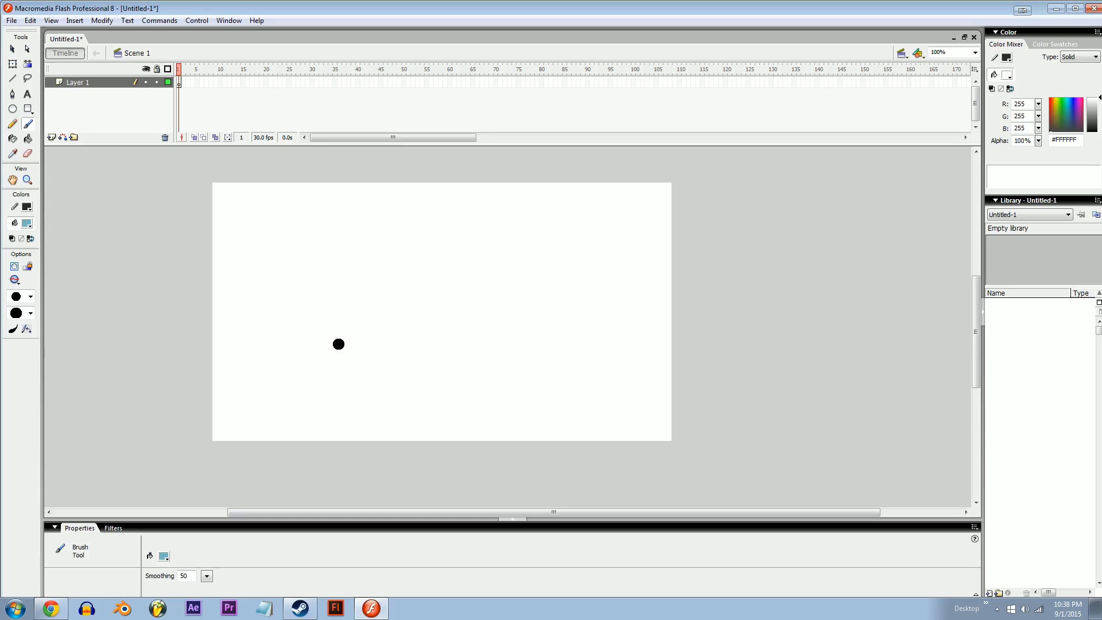
pyautogui.moveTo(352, 342); pyautogui.dragTo(401, 352)
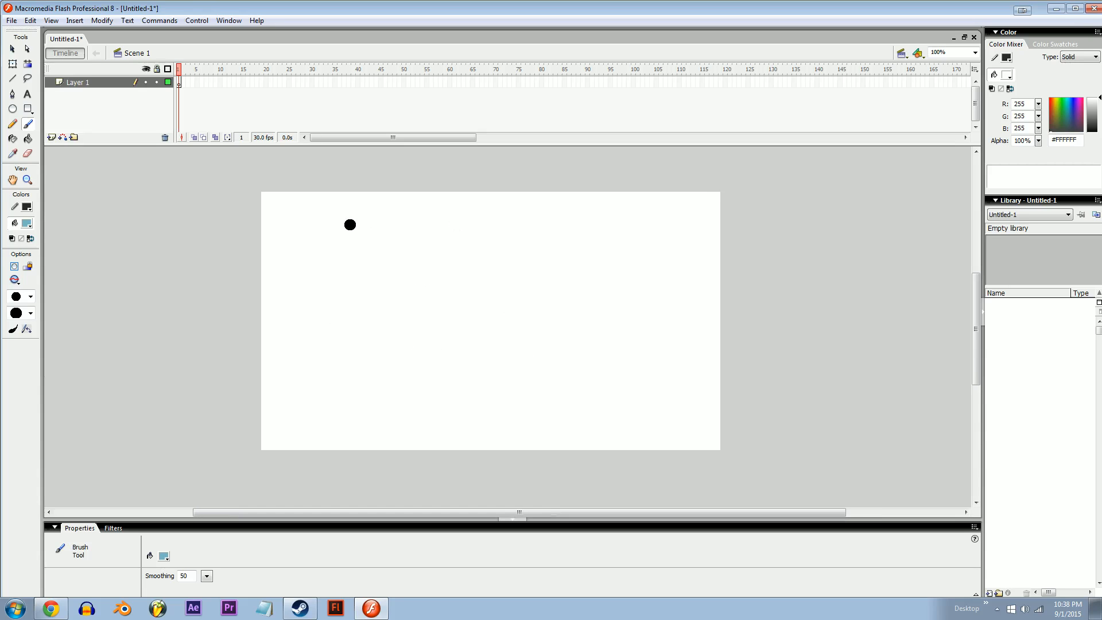
pyautogui.moveTo(325, 219)
pyautogui.mouseDown()
pyautogui.moveTo(318, 296)
pyautogui.moveTo(571, 345)
pyautogui.mouseUp()
pyautogui.moveTo(423, 185); pyautogui.dragTo(661, 303)
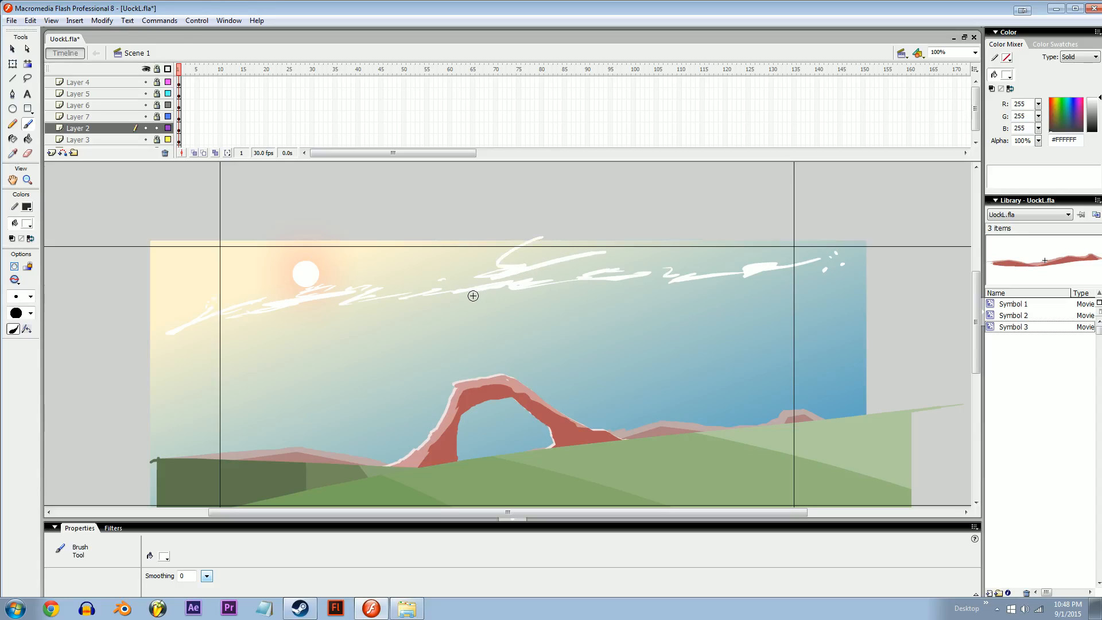
# Step: Lock Layer 2, the layer holding the white clouds
pyautogui.moveTo(427, 348)
pyautogui.mouseDown()
pyautogui.moveTo(443, 264)
pyautogui.moveTo(441, 324)
pyautogui.mouseUp()
pyautogui.click(156, 127)
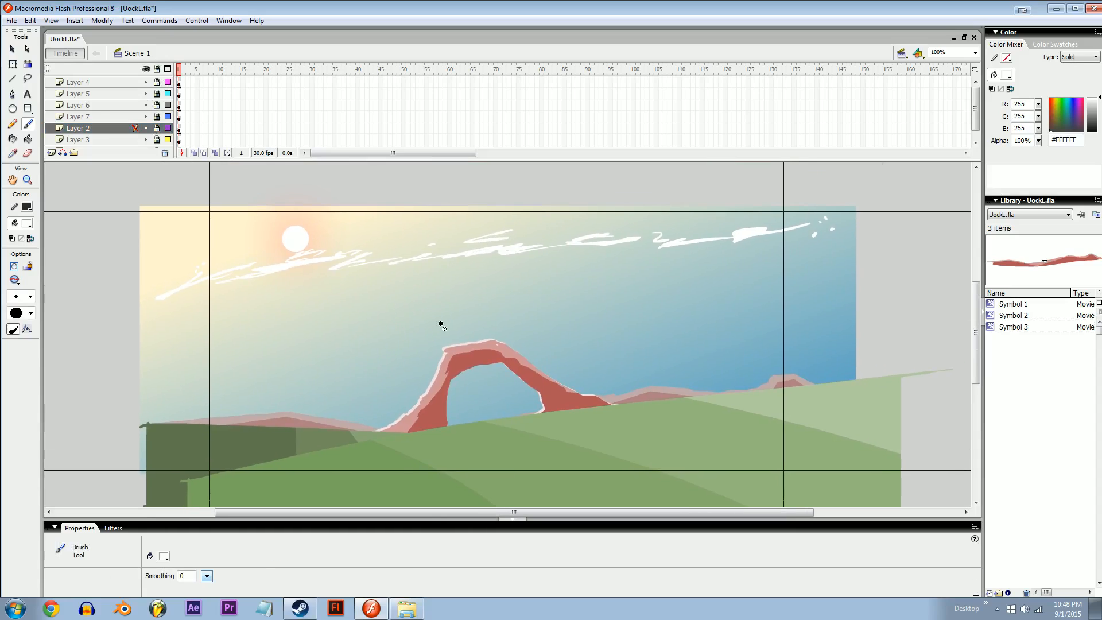
pyautogui.press('v')
pyautogui.moveTo(475, 360); pyautogui.dragTo(492, 330)
pyautogui.hotkey('ctrl', '-')
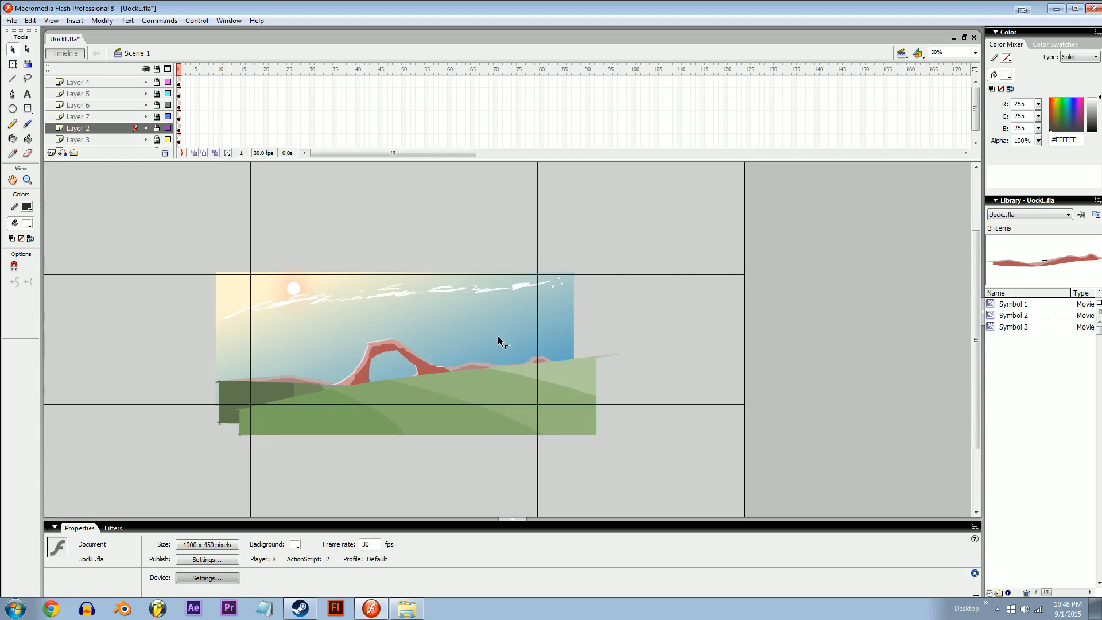
pyautogui.hotkey('ctrl', '=')
pyautogui.hotkey('ctrl', '=')
pyautogui.moveTo(498, 367); pyautogui.dragTo(507, 281)
pyautogui.moveTo(514, 338); pyautogui.dragTo(449, 298)
# Step: Set the timeline rows to Short, enlarge the timeline, and add a new layer above Layer 4
pyautogui.click(112, 81)
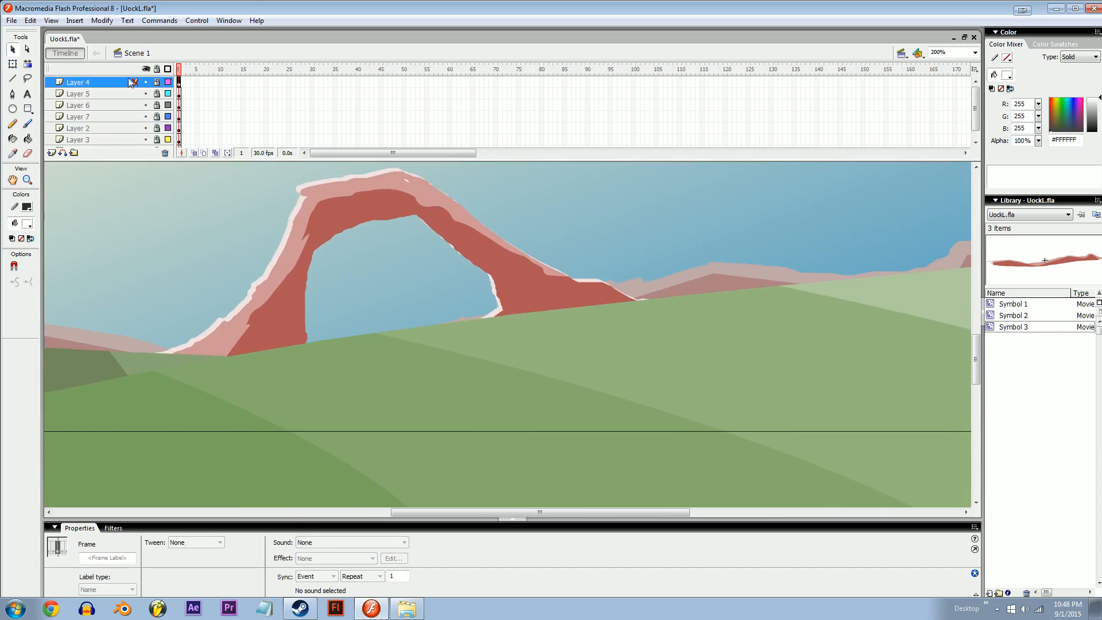
pyautogui.click(975, 70)
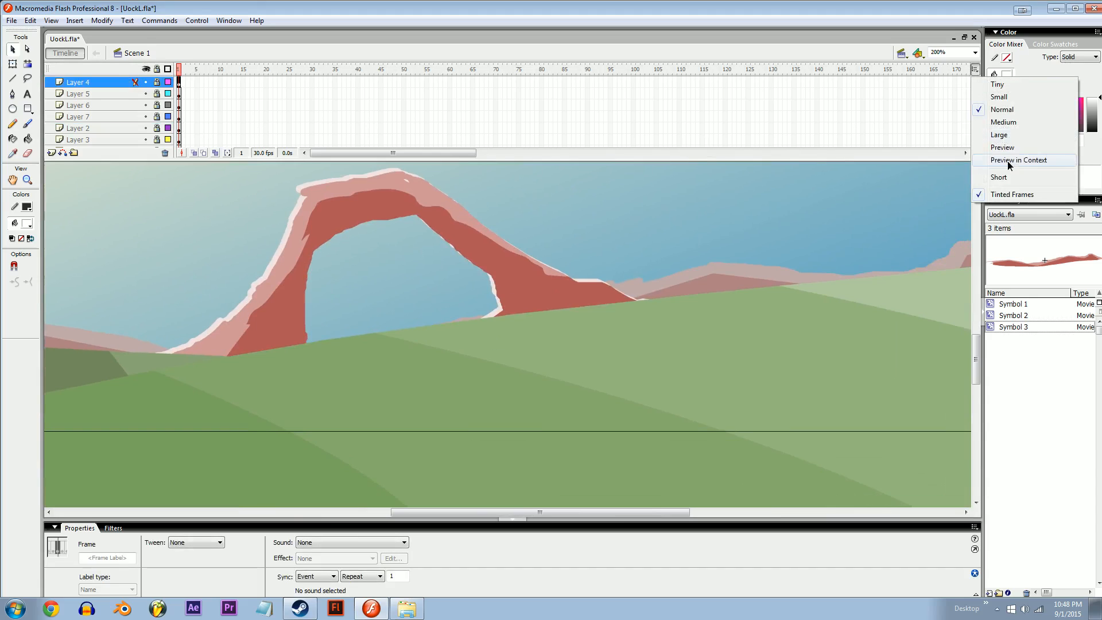
pyautogui.click(1005, 174)
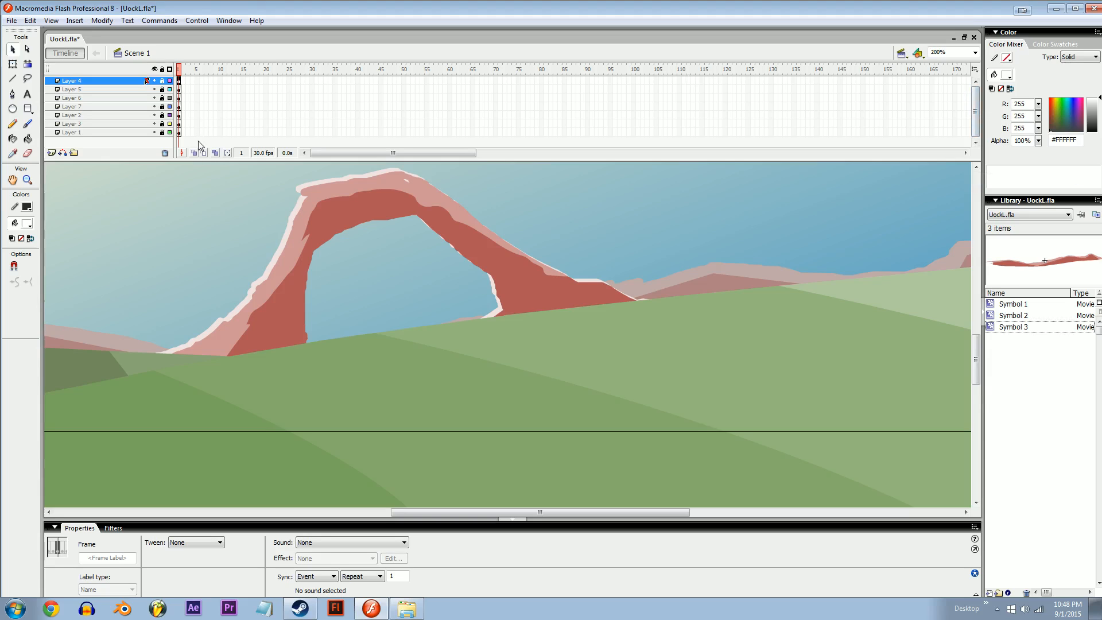
pyautogui.moveTo(202, 158); pyautogui.dragTo(202, 164)
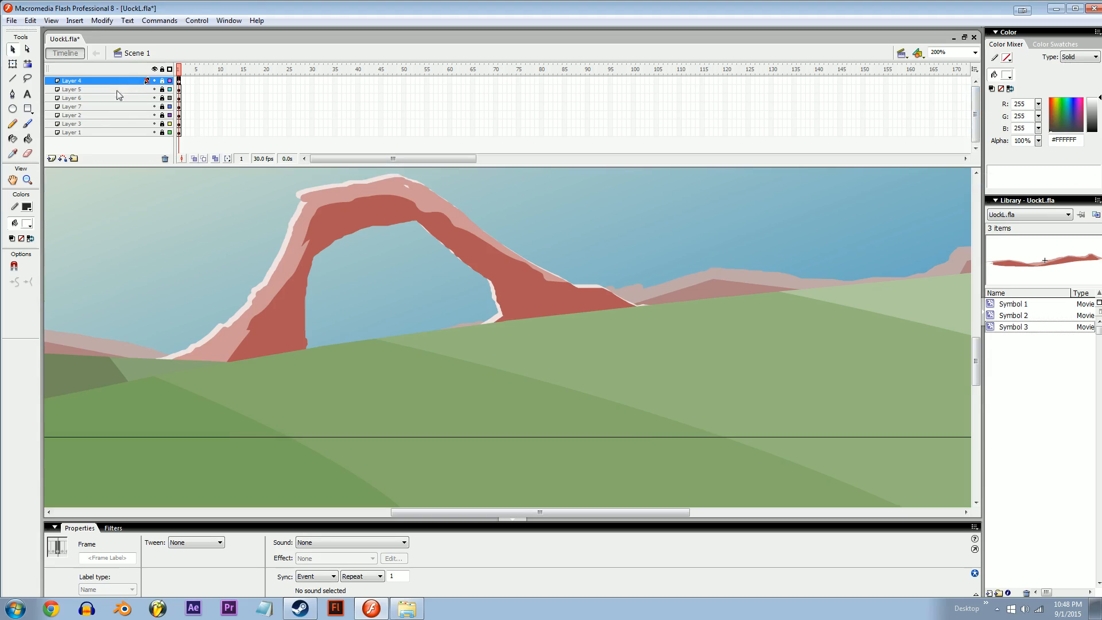
pyautogui.click(51, 158)
pyautogui.press('b')
pyautogui.moveTo(551, 239); pyautogui.dragTo(499, 234)
pyautogui.hotkey('ctrl', 'z')
pyautogui.hotkey('ctrl', '1')
pyautogui.moveTo(552, 303)
pyautogui.mouseDown()
pyautogui.moveTo(499, 309)
pyautogui.moveTo(533, 325)
pyautogui.moveTo(545, 363)
pyautogui.moveTo(495, 336)
pyautogui.mouseUp()
pyautogui.hotkey('ctrl', 'z')
pyautogui.hotkey('ctrl', 'z')
pyautogui.moveTo(619, 255); pyautogui.dragTo(544, 298)
pyautogui.hotkey('ctrl', 'z')
pyautogui.moveTo(582, 366); pyautogui.dragTo(555, 360)
pyautogui.moveTo(503, 301)
pyautogui.mouseDown()
pyautogui.moveTo(460, 306)
pyautogui.moveTo(501, 348)
pyautogui.moveTo(498, 304)
pyautogui.mouseUp()
pyautogui.hotkey('ctrl', 'z')
pyautogui.moveTo(554, 339); pyautogui.dragTo(544, 337)
pyautogui.hotkey('ctrl', '-')
pyautogui.hotkey('ctrl', '-')
pyautogui.hotkey('ctrl', '=')
pyautogui.hotkey('ctrl', '=')
pyautogui.hotkey('ctrl', '=')
pyautogui.moveTo(435, 237); pyautogui.dragTo(422, 219)
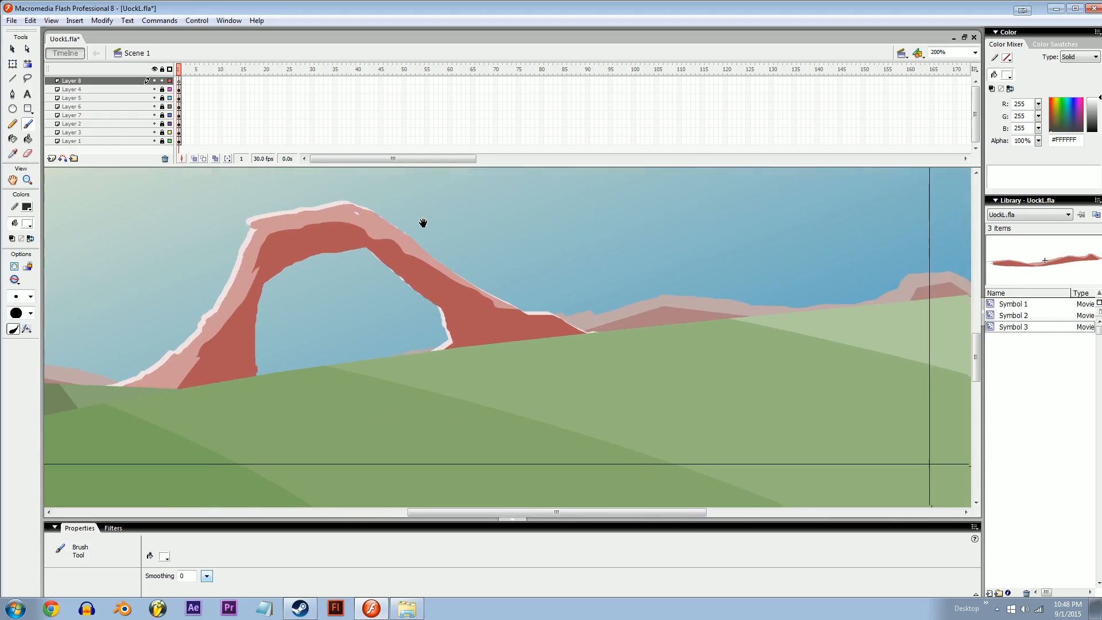
pyautogui.moveTo(614, 245)
pyautogui.mouseDown()
pyautogui.moveTo(611, 274)
pyautogui.moveTo(618, 254)
pyautogui.moveTo(623, 279)
pyautogui.moveTo(533, 294)
pyautogui.moveTo(515, 319)
pyautogui.moveTo(562, 326)
pyautogui.moveTo(541, 384)
pyautogui.moveTo(573, 422)
pyautogui.mouseUp()
pyautogui.moveTo(563, 328)
pyautogui.mouseDown()
pyautogui.moveTo(617, 325)
pyautogui.moveTo(640, 336)
pyautogui.mouseUp()
pyautogui.moveTo(619, 270)
pyautogui.mouseDown()
pyautogui.moveTo(721, 309)
pyautogui.moveTo(713, 289)
pyautogui.mouseUp()
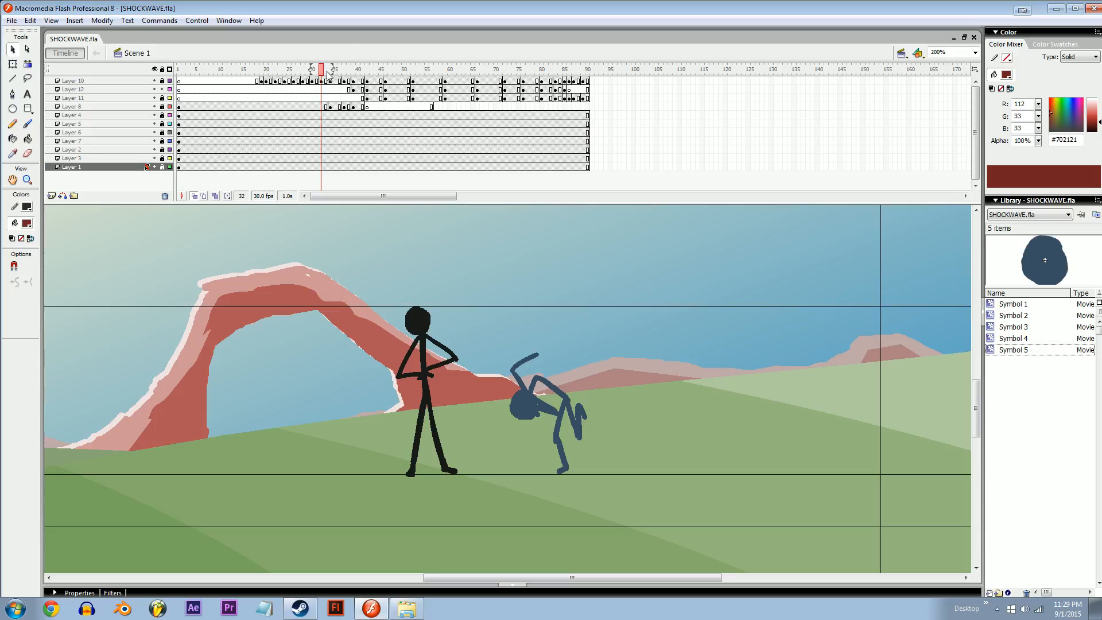
# Step: Scrub through the stick-figure fight in the timeline to review its impact frames
pyautogui.moveTo(329, 73); pyautogui.dragTo(635, 112)
pyautogui.moveTo(731, 368); pyautogui.dragTo(791, 390)
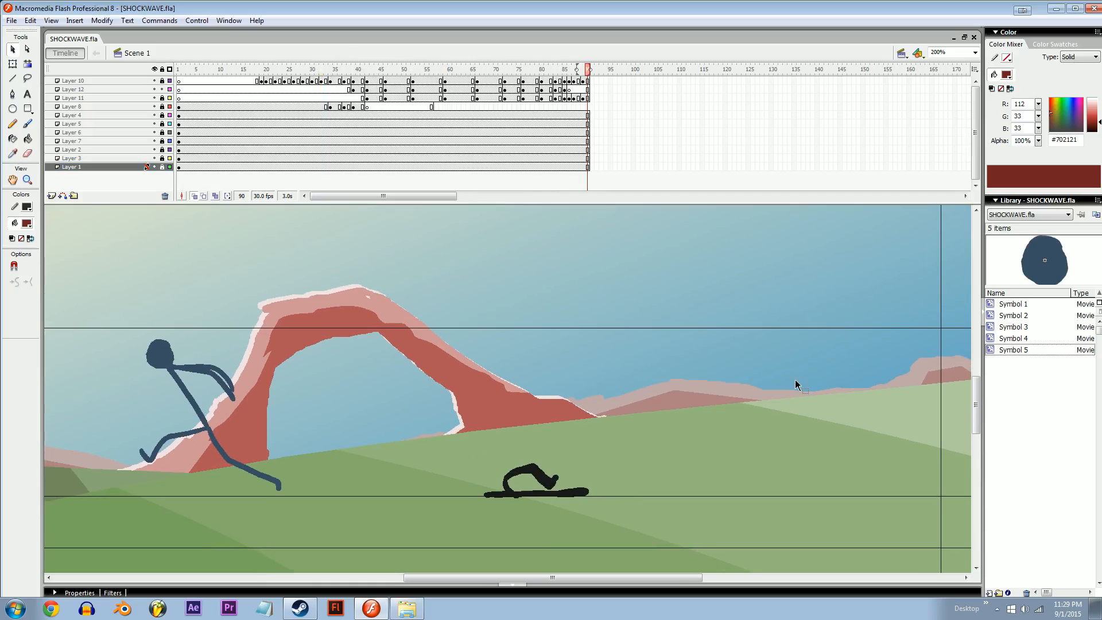
pyautogui.moveTo(470, 73); pyautogui.dragTo(354, 91)
pyautogui.hotkey('ctrl', '1')
pyautogui.moveTo(642, 298); pyautogui.dragTo(634, 297)
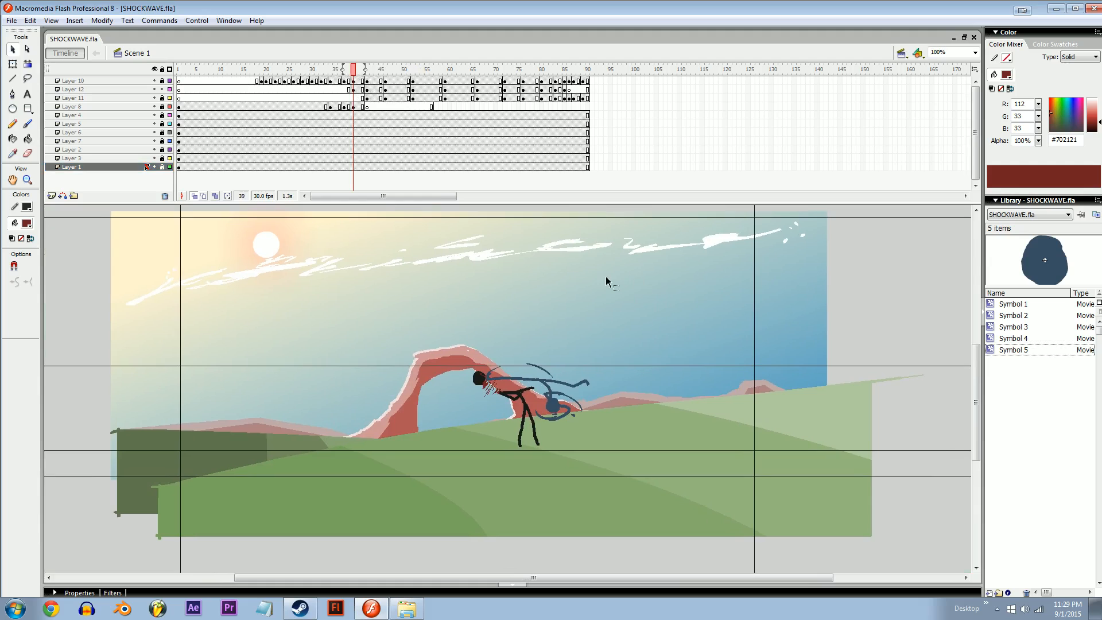
pyautogui.moveTo(361, 70); pyautogui.dragTo(561, 81)
# Step: Test the movie, zoom in on the fighters during playback, and close the preview
pyautogui.hotkey('ctrl', 'Return')
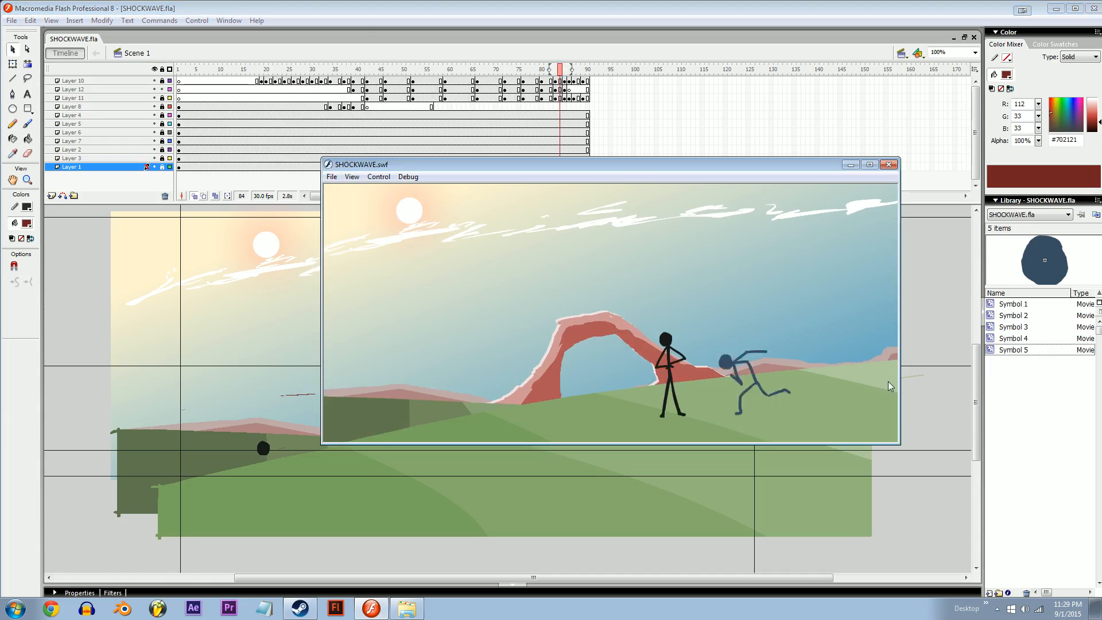
pyautogui.rightClick(643, 336)
pyautogui.click(660, 342)
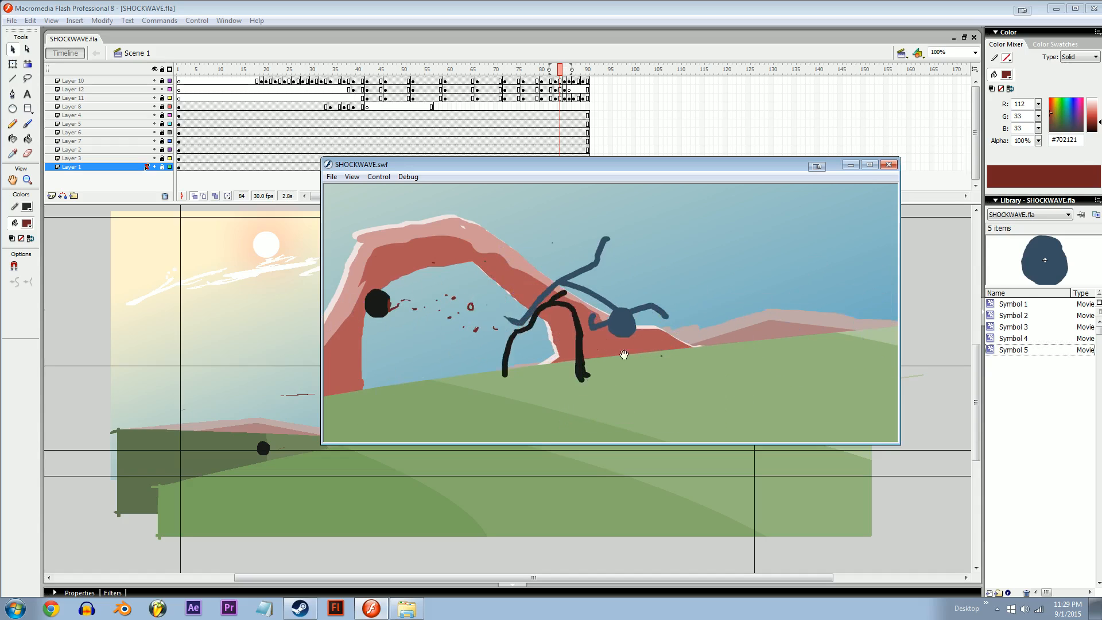
pyautogui.click(889, 165)
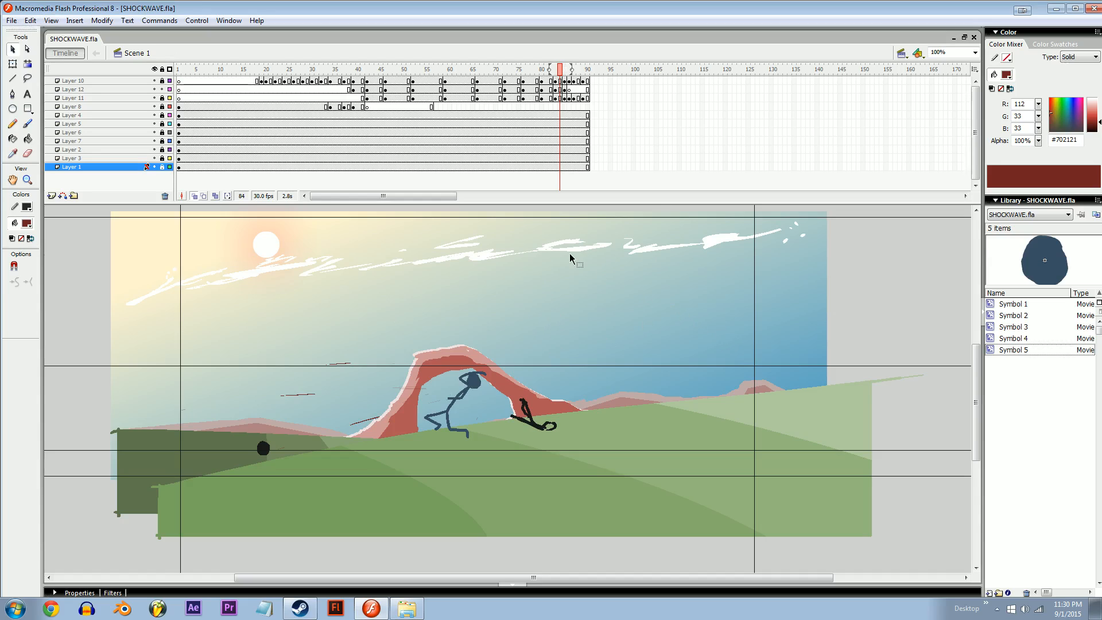
# Step: Add a new layer above Layer 10 and insert a blank keyframe on it at frame 39
pyautogui.click(117, 83)
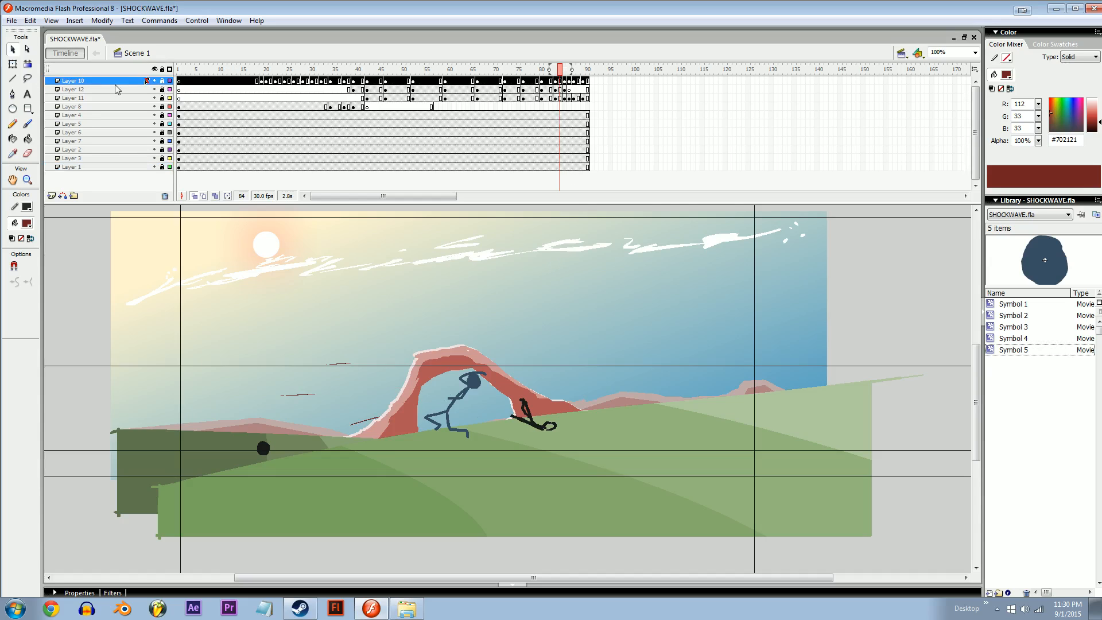
pyautogui.click(51, 195)
pyautogui.moveTo(436, 71); pyautogui.dragTo(355, 86)
pyautogui.click(354, 82)
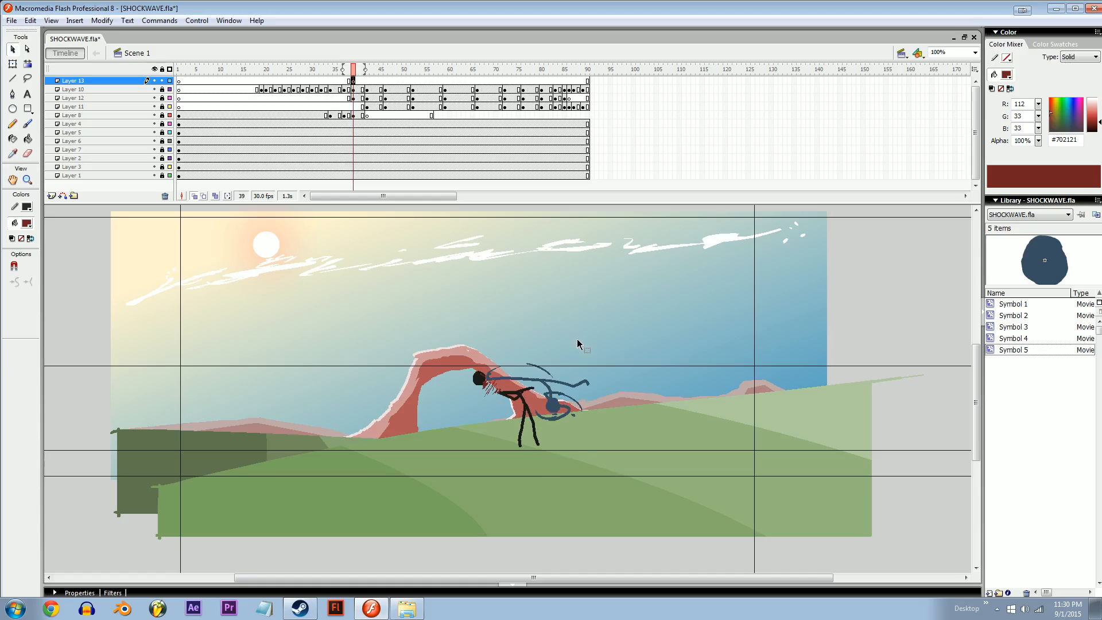
# Step: Set the fill color to orange-red #F05E4D and turn off the stroke color
pyautogui.hotkey('ctrl', '=')
pyautogui.moveTo(654, 418); pyautogui.dragTo(533, 342)
pyautogui.hotkey('ctrl', '=')
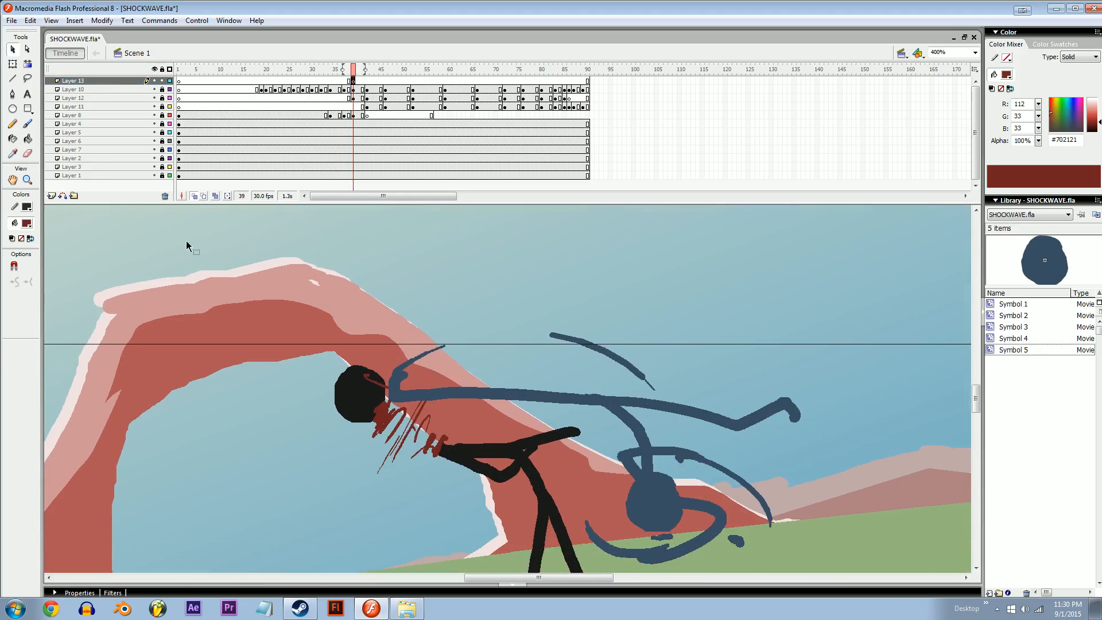
pyautogui.click(27, 224)
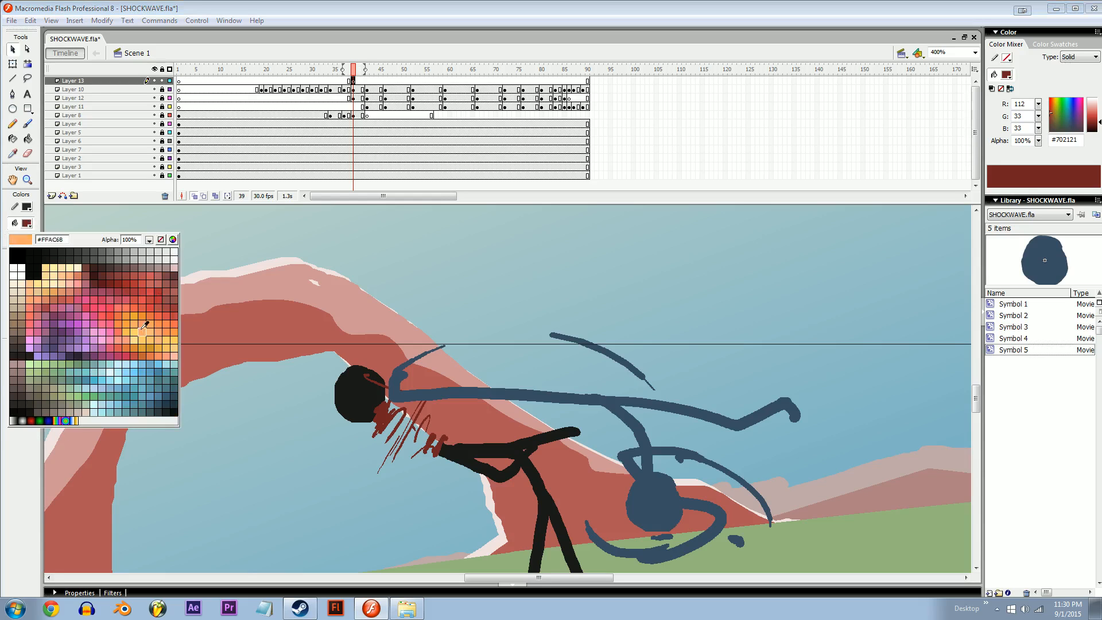
pyautogui.click(143, 300)
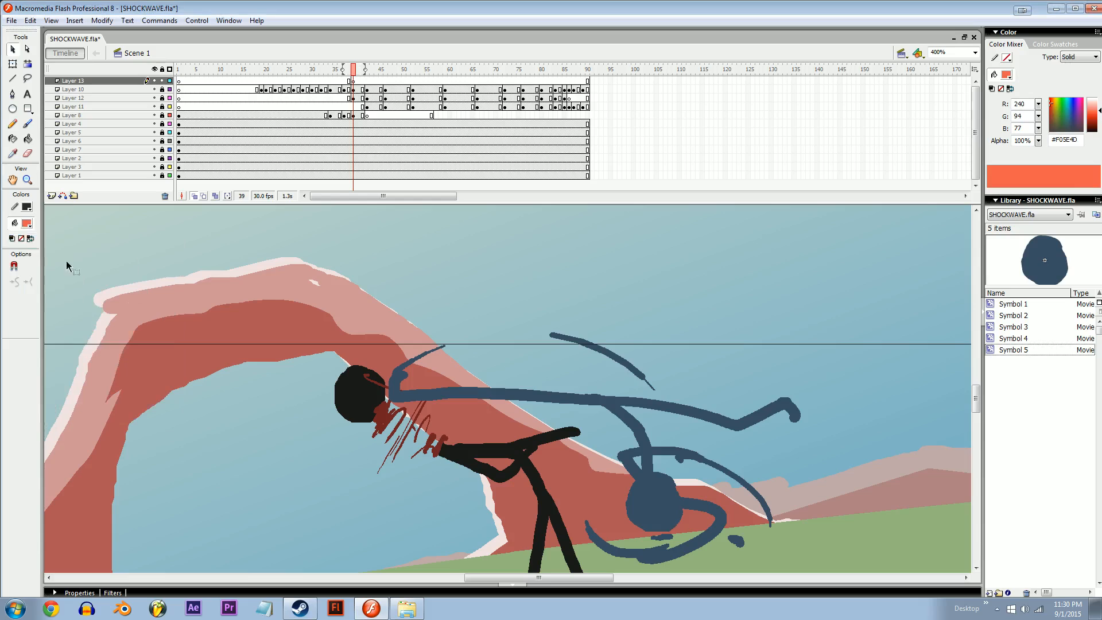
pyautogui.click(27, 206)
pyautogui.click(161, 223)
pyautogui.click(27, 207)
pyautogui.click(160, 223)
# Step: Draw a tall, narrow orange ellipse over the impact point between the black figure's head and body
pyautogui.press('o')
pyautogui.moveTo(438, 255); pyautogui.dragTo(499, 556)
pyautogui.press('v')
pyautogui.moveTo(482, 455); pyautogui.dragTo(469, 426)
pyautogui.press('q')
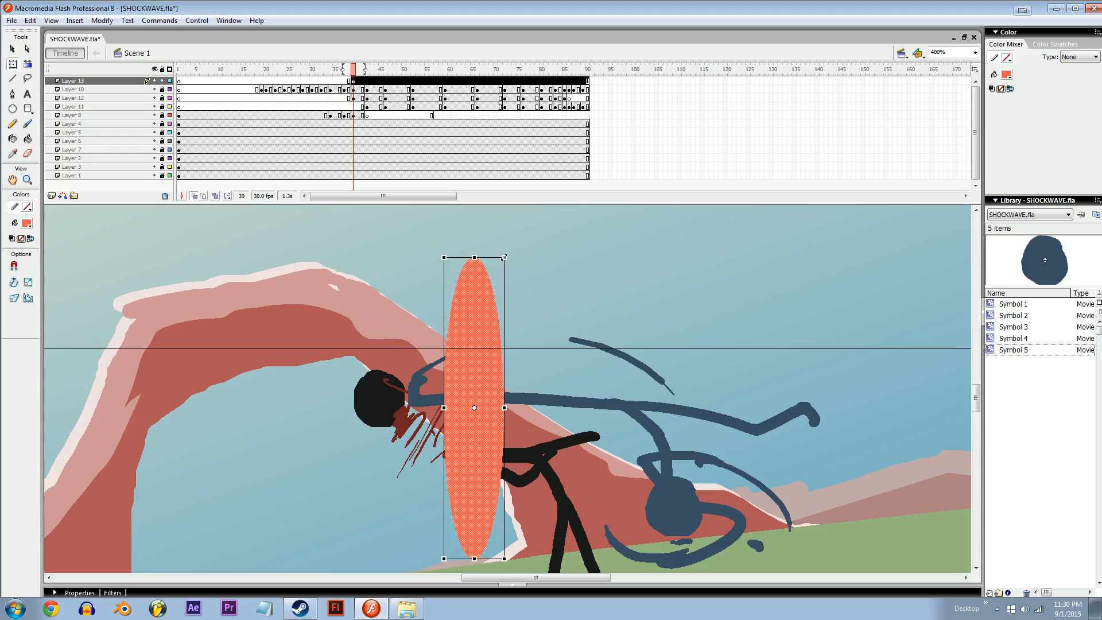
# Step: Widen the orange ellipse slightly with Free Transform and reposition it beside the black figure's severed head
pyautogui.moveTo(494, 371); pyautogui.dragTo(506, 370)
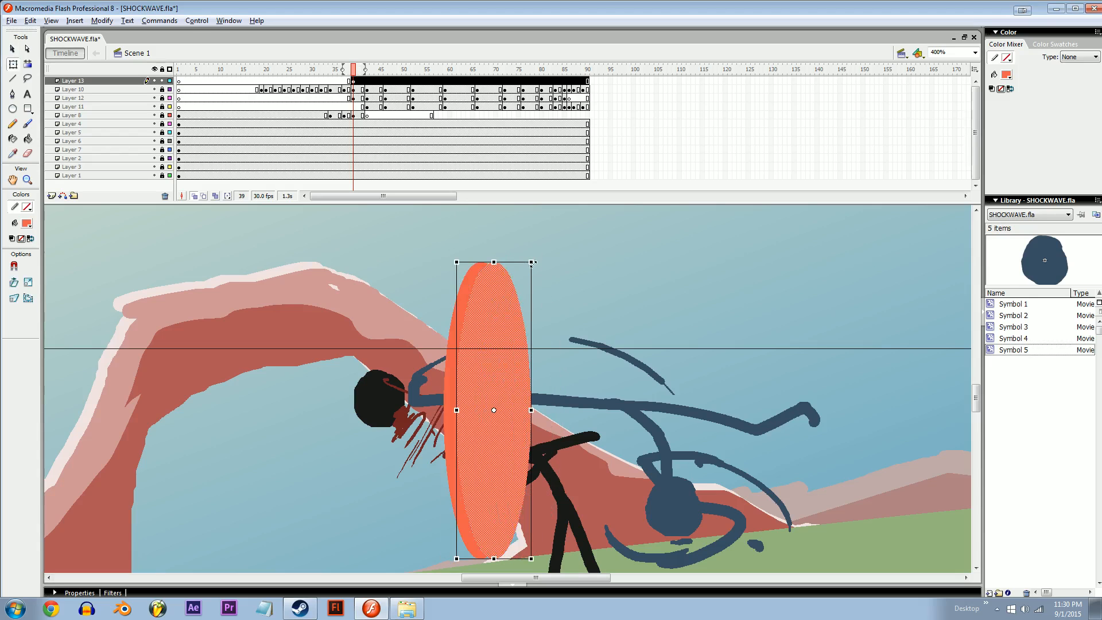
pyautogui.moveTo(530, 262)
pyautogui.mouseDown()
pyautogui.moveTo(519, 283)
pyautogui.moveTo(520, 267)
pyautogui.mouseUp()
pyautogui.moveTo(495, 353); pyautogui.dragTo(622, 353)
pyautogui.hotkey('ctrl', 'z')
pyautogui.moveTo(615, 390); pyautogui.dragTo(493, 337)
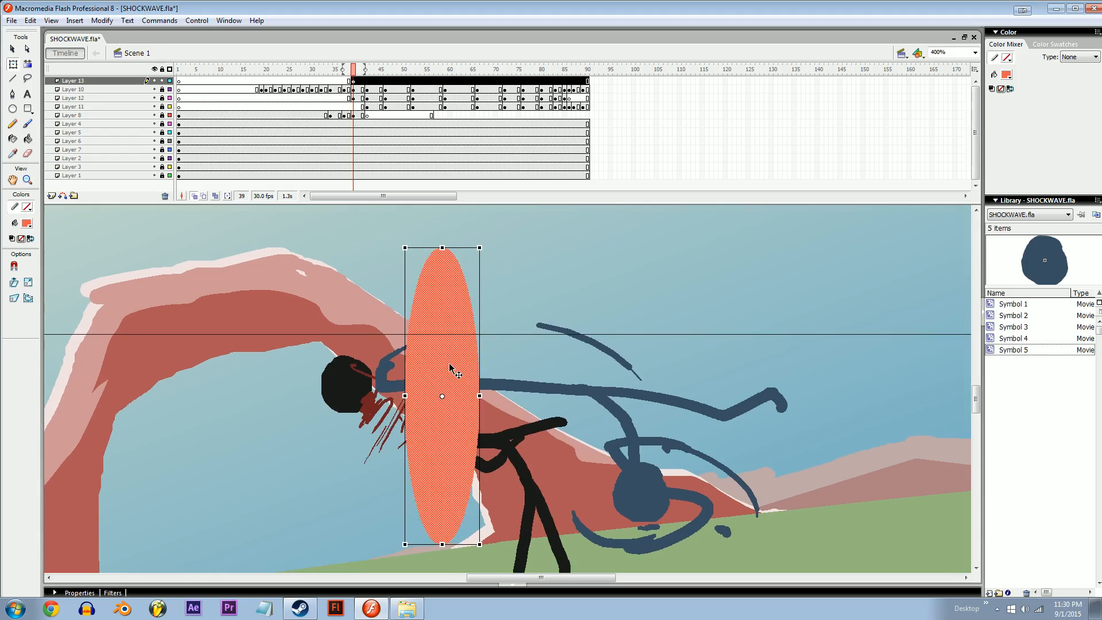
pyautogui.click(520, 355)
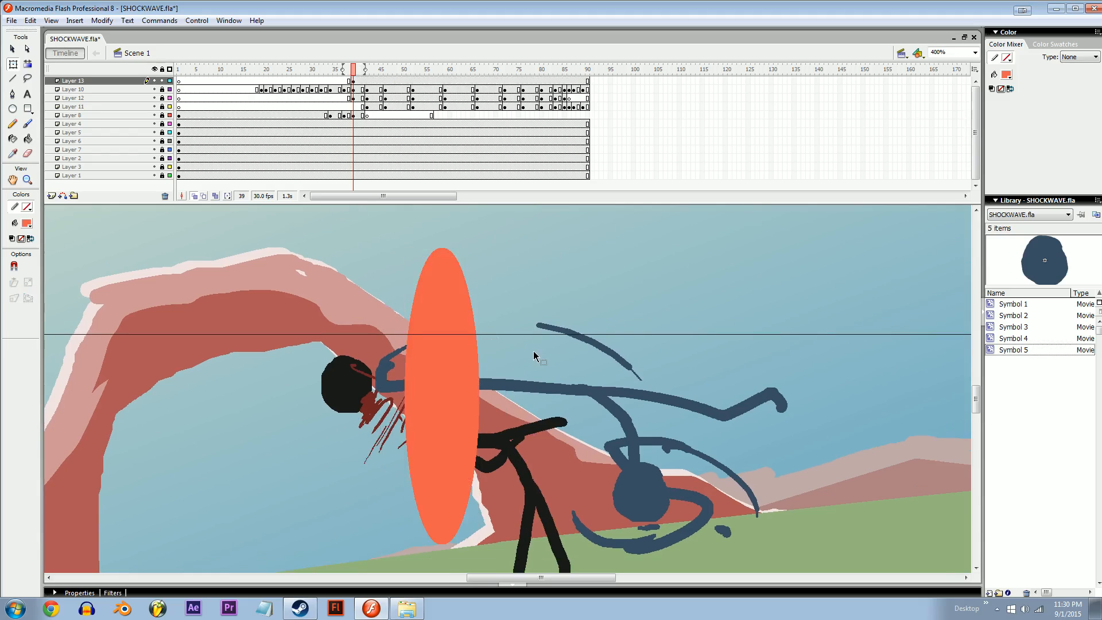
# Step: Create a grouped copy of the ellipse on top of the original and scale the copy down from its center
pyautogui.hotkey('ctrl', 'a')
pyautogui.hotkey('ctrl', 'g')
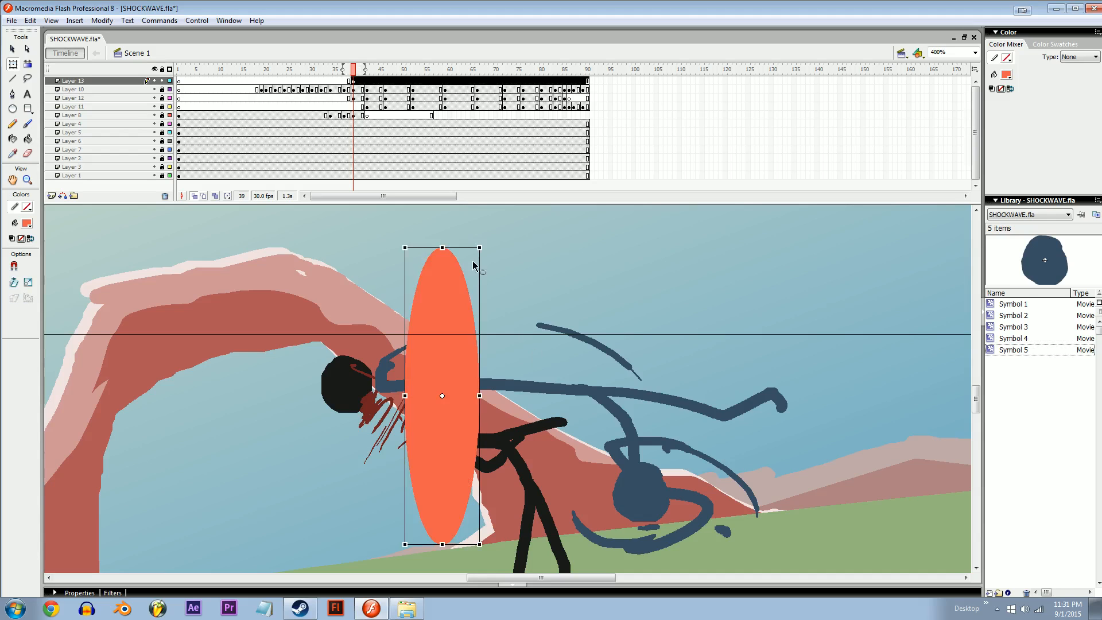
pyautogui.moveTo(479, 247); pyautogui.dragTo(476, 282)
# Step: Nudge the inner ellipse toward the right edge of the outer one and shrink it a little further
pyautogui.hotkey('shift', 'Right')
pyautogui.hotkey('shift', 'Left')
pyautogui.press('Left')
pyautogui.press('Left')
pyautogui.press('Left')
pyautogui.press('Right')
pyautogui.press('Right')
pyautogui.press('Right')
pyautogui.press('Right')
pyautogui.press('Right')
pyautogui.click(442, 262)
pyautogui.click(445, 263)
pyautogui.click(453, 333)
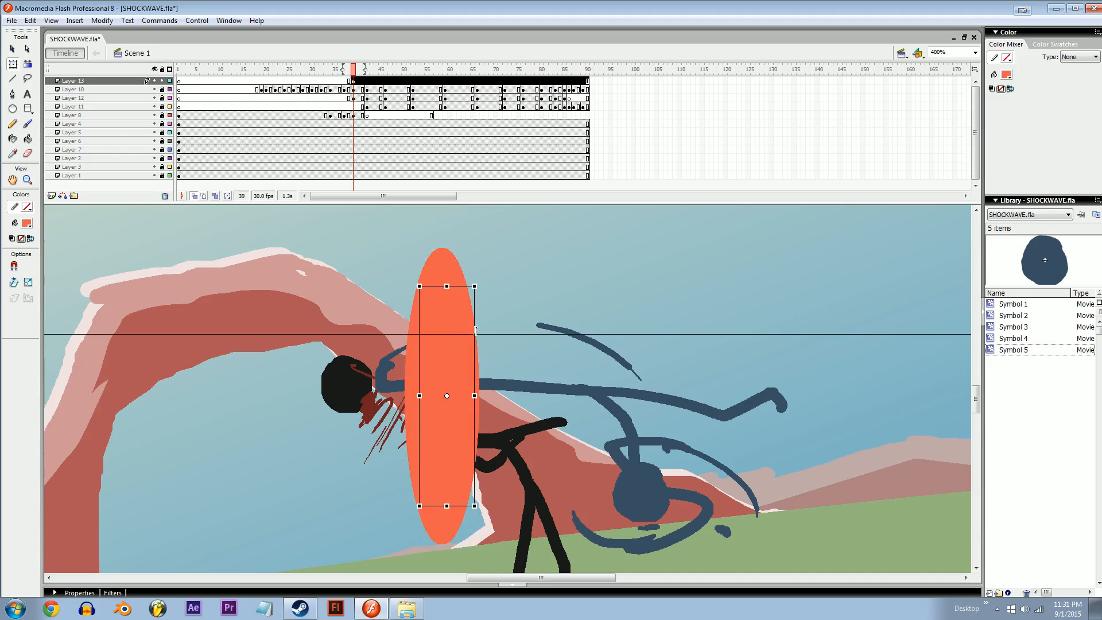
pyautogui.moveTo(473, 285)
pyautogui.mouseDown()
pyautogui.moveTo(468, 310)
pyautogui.moveTo(477, 299)
pyautogui.mouseUp()
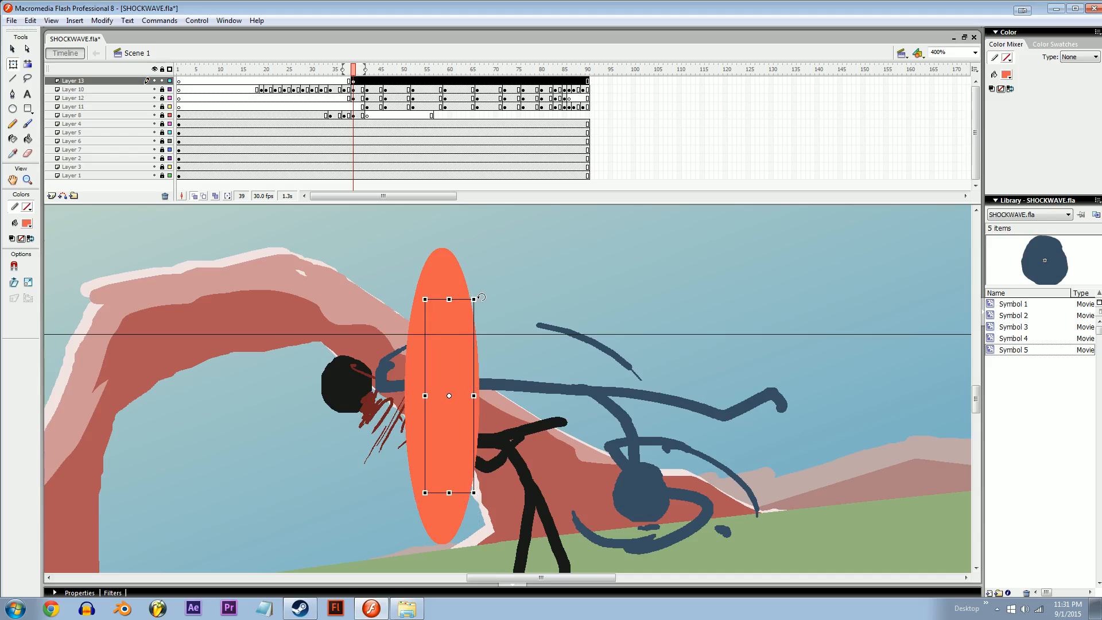
# Step: Delete the inner ellipse's area to turn the orange shape into a hollow ring
pyautogui.click(446, 275)
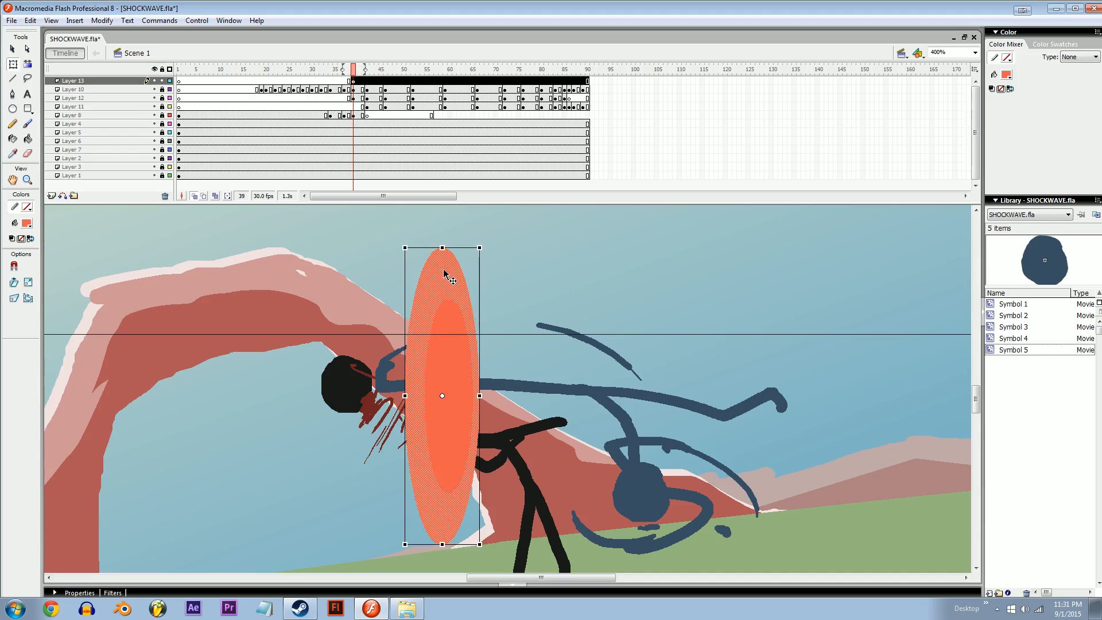
pyautogui.click(452, 333)
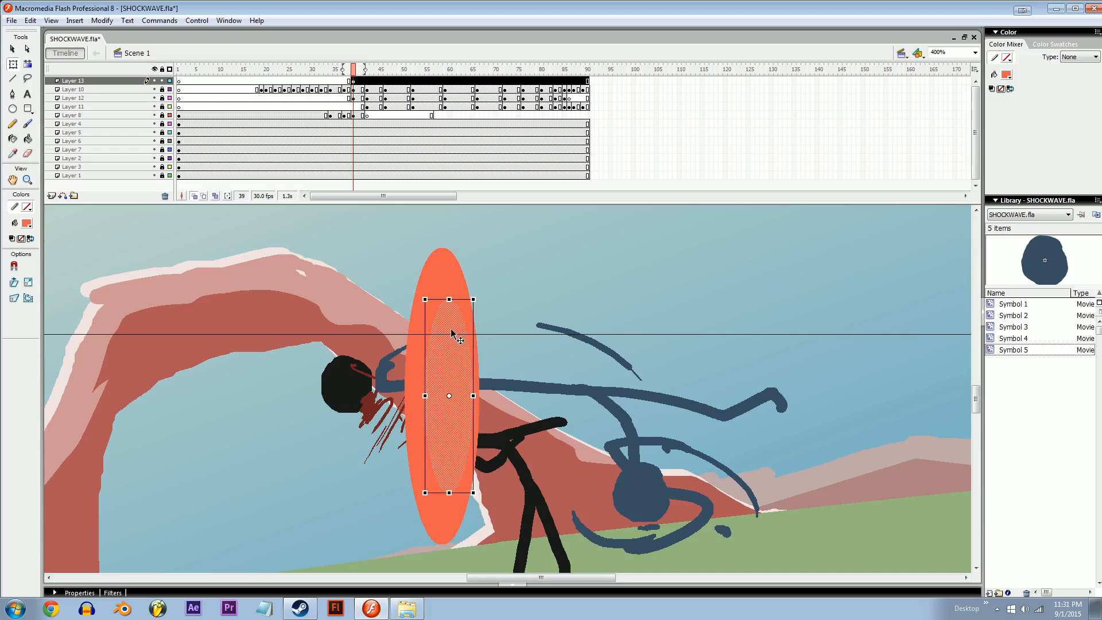
pyautogui.press('Delete')
pyautogui.press('v')
pyautogui.moveTo(551, 319)
pyautogui.mouseDown()
pyautogui.moveTo(571, 366)
pyautogui.moveTo(559, 303)
pyautogui.mouseUp()
pyautogui.moveTo(466, 291); pyautogui.dragTo(526, 328)
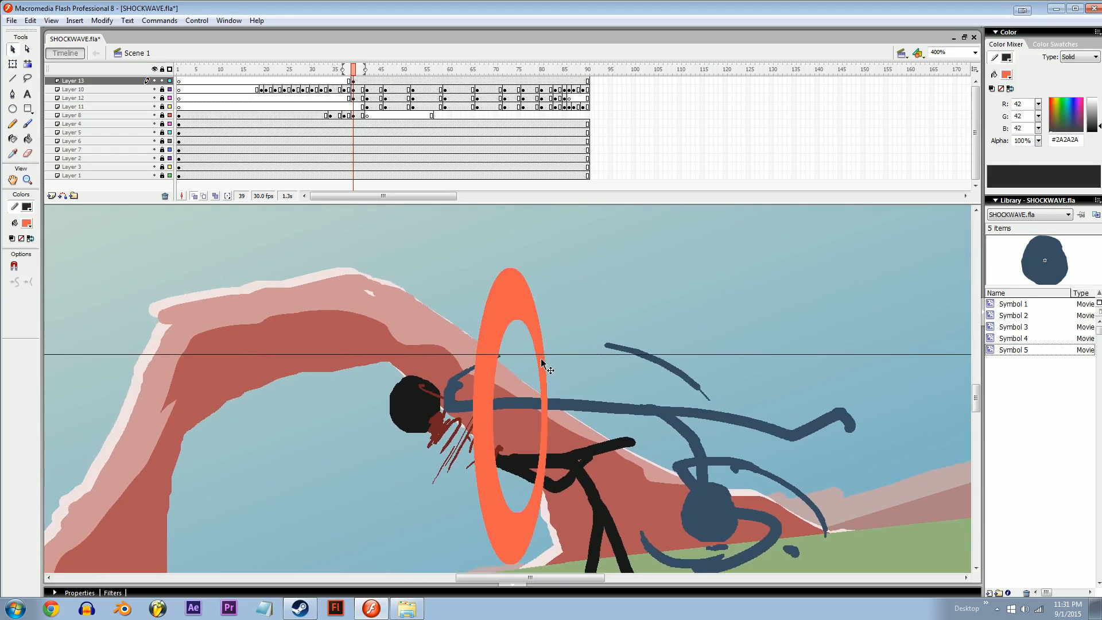
# Step: Convert the orange ring into a movie clip symbol
pyautogui.hotkey('ctrl', '-')
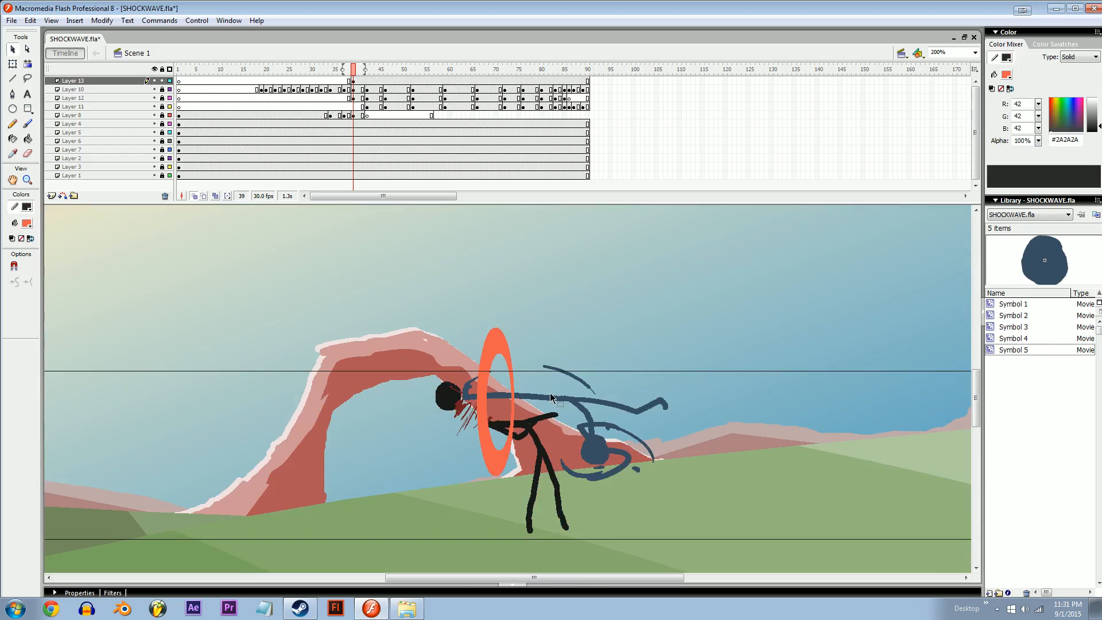
pyautogui.hotkey('ctrl', '-')
pyautogui.hotkey('ctrl', '=')
pyautogui.hotkey('ctrl', '=')
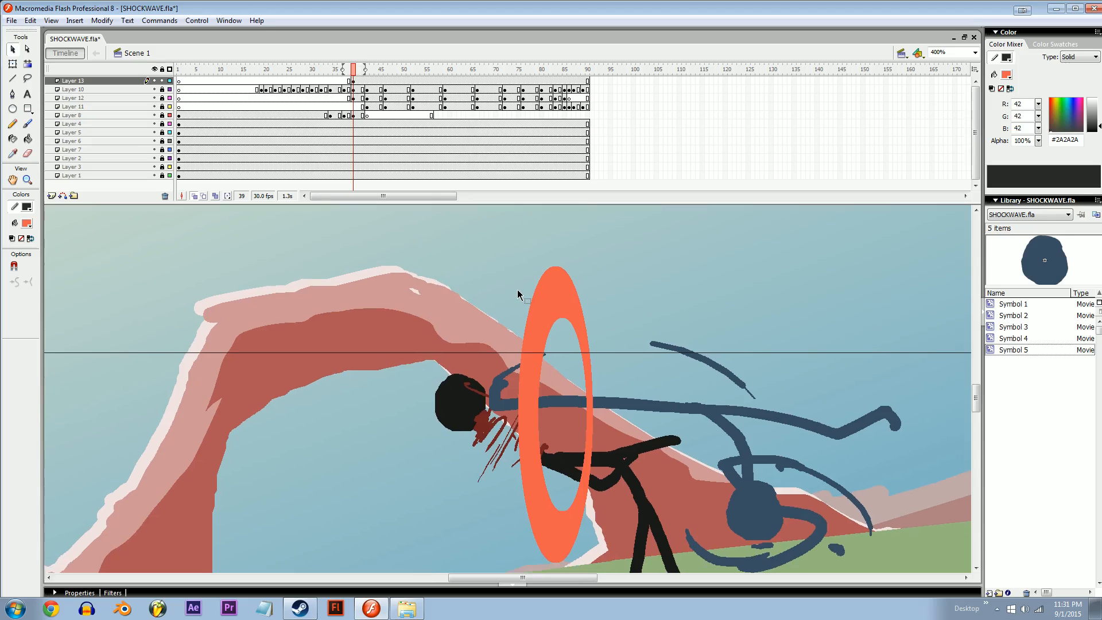
pyautogui.click(566, 308)
pyautogui.moveTo(580, 317); pyautogui.dragTo(523, 313)
pyautogui.press('F8')
pyautogui.press('Return')
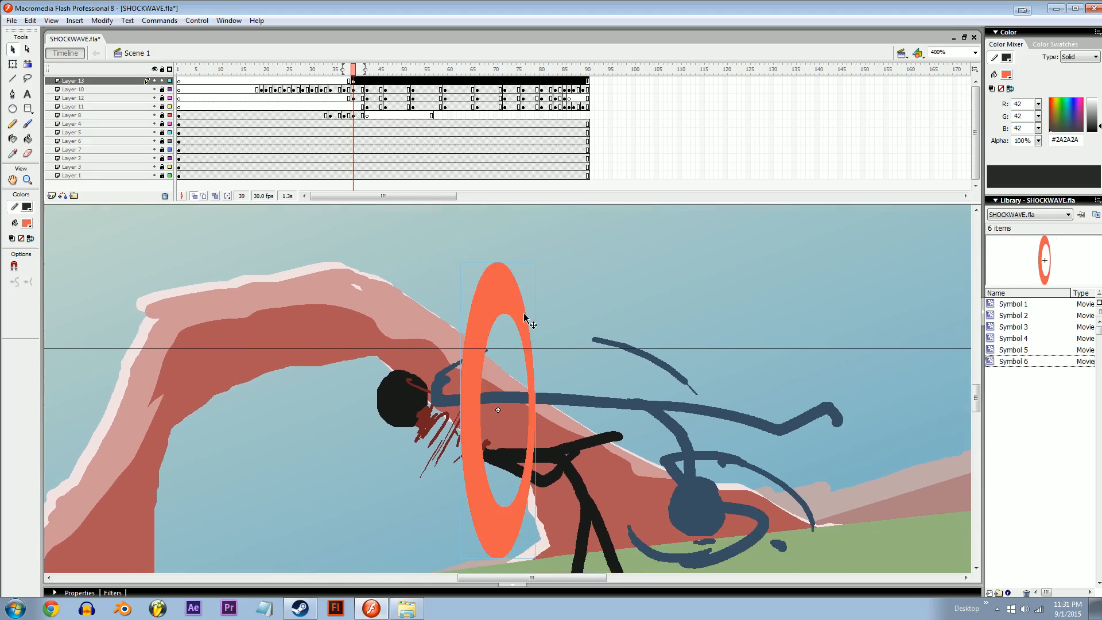
# Step: Insert a second keyframe for the ring on Layer 13 at frame 76
pyautogui.moveTo(383, 70); pyautogui.dragTo(523, 81)
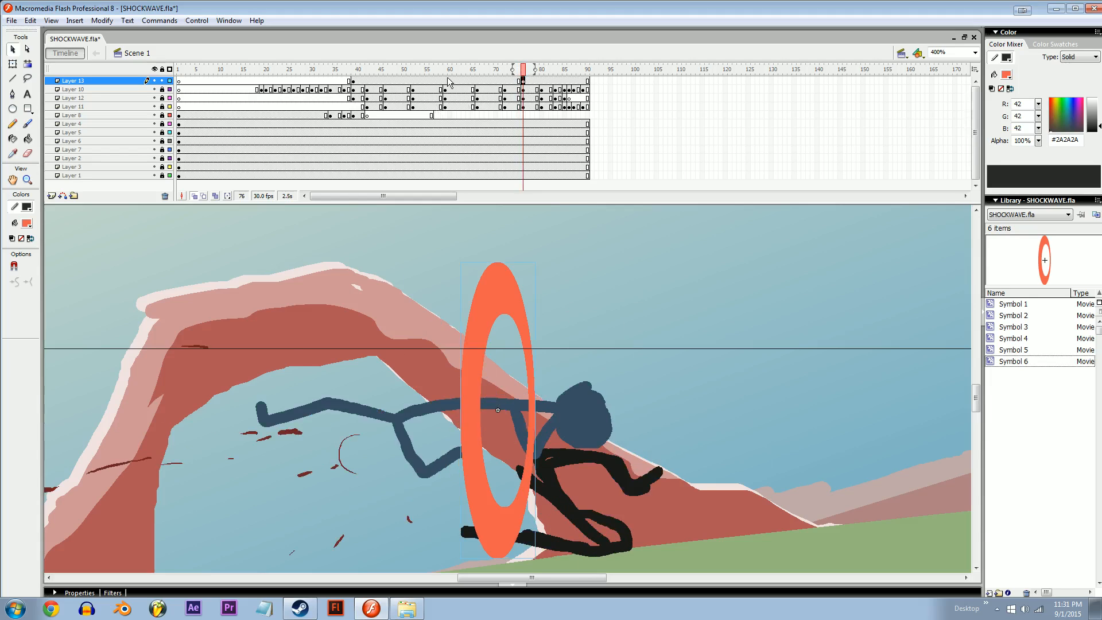
pyautogui.click(447, 79)
pyautogui.click(528, 84)
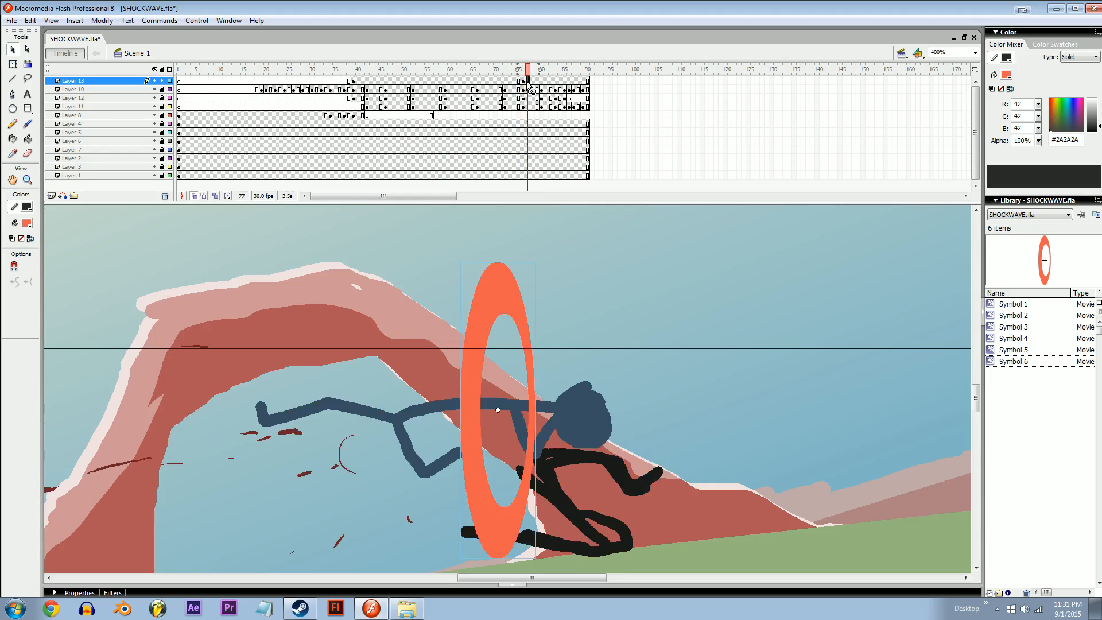
# Step: Shrink the ring around its center at its starting keyframe on Layer 13
pyautogui.click(350, 80)
pyautogui.click(356, 80)
pyautogui.press('q')
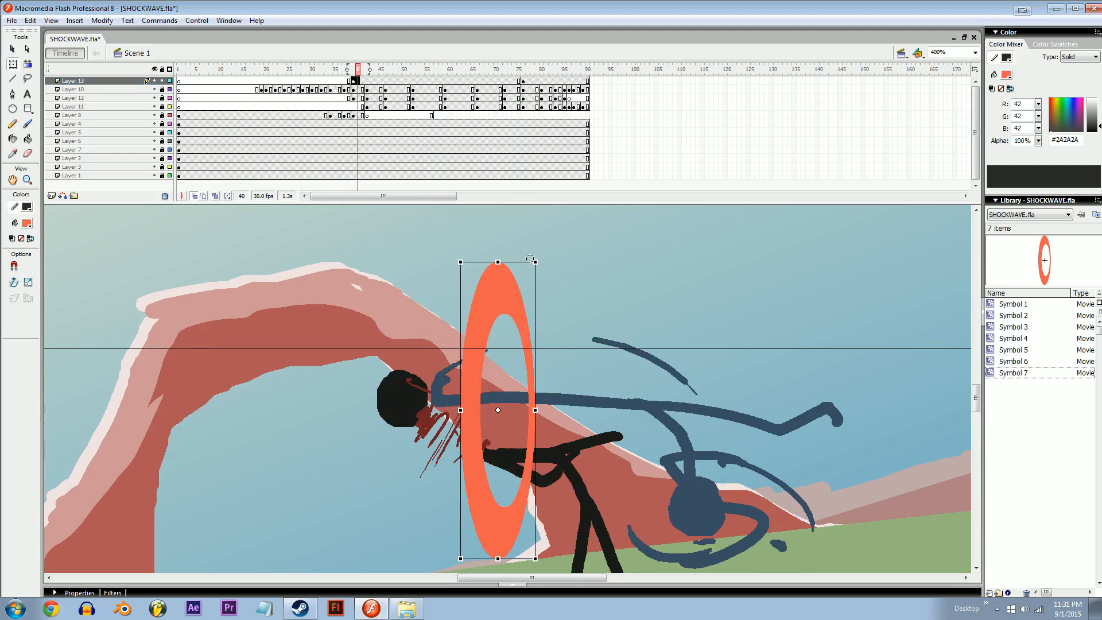
pyautogui.hotkey('ctrl', 'z')
pyautogui.moveTo(536, 260); pyautogui.dragTo(522, 314)
pyautogui.click(550, 294)
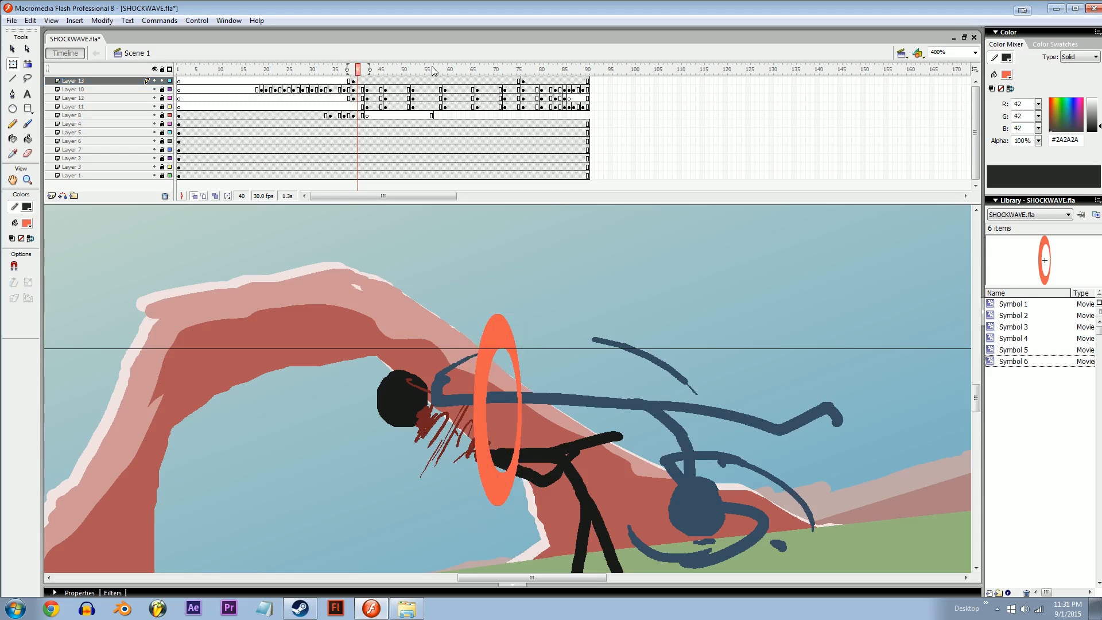
# Step: From frame 76, edit the ring symbol so its thin right edge tapers away, and return to Scene 1
pyautogui.click(524, 81)
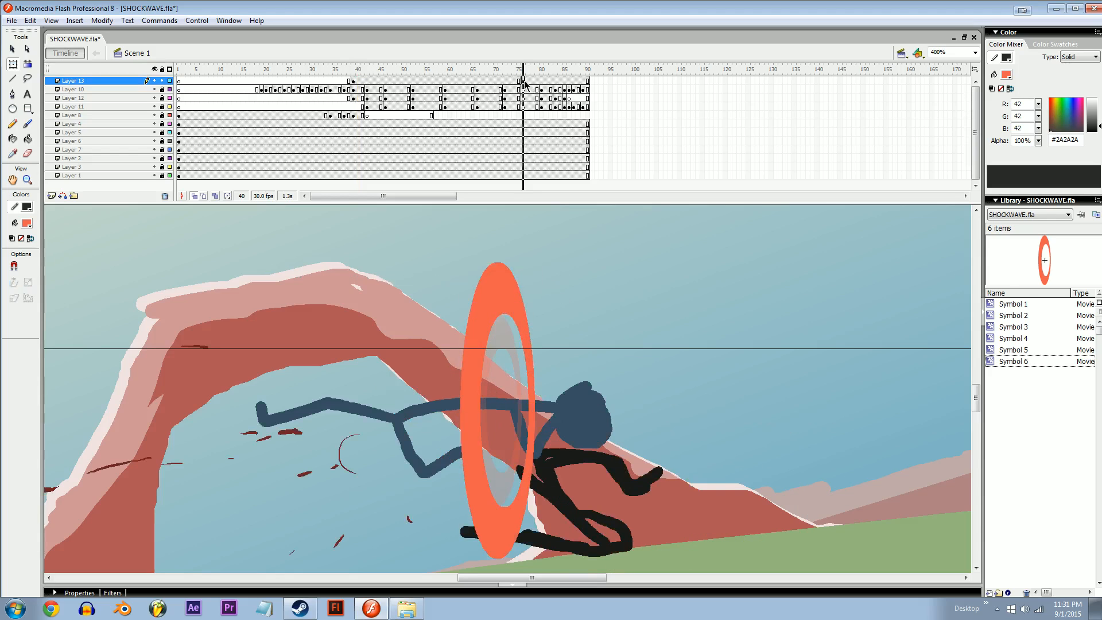
pyautogui.doubleClick(527, 362)
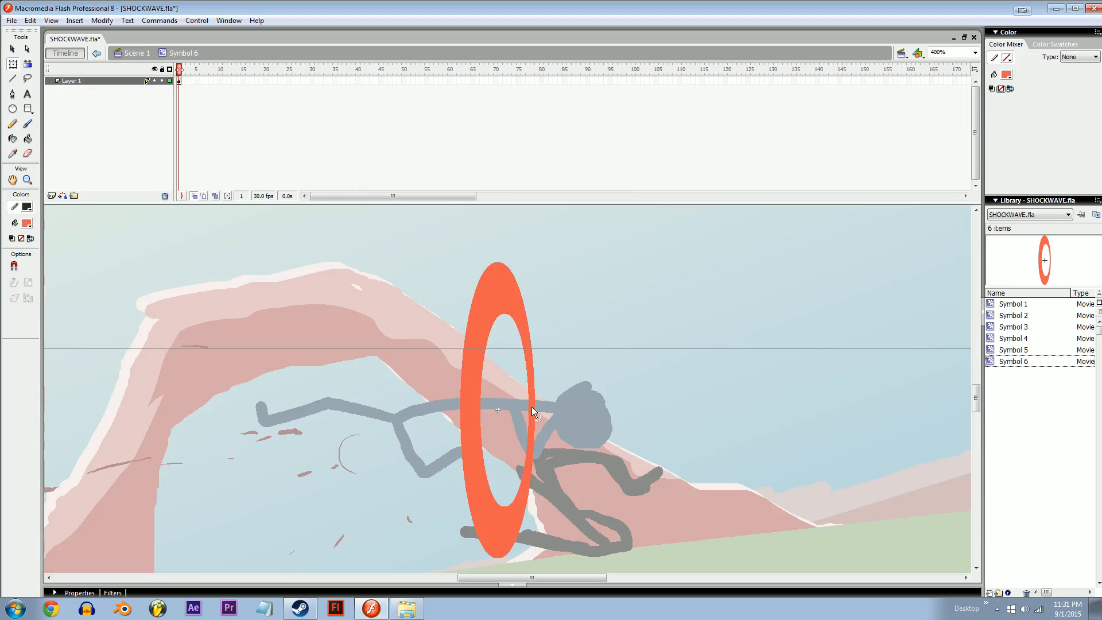
pyautogui.moveTo(535, 405); pyautogui.dragTo(535, 405)
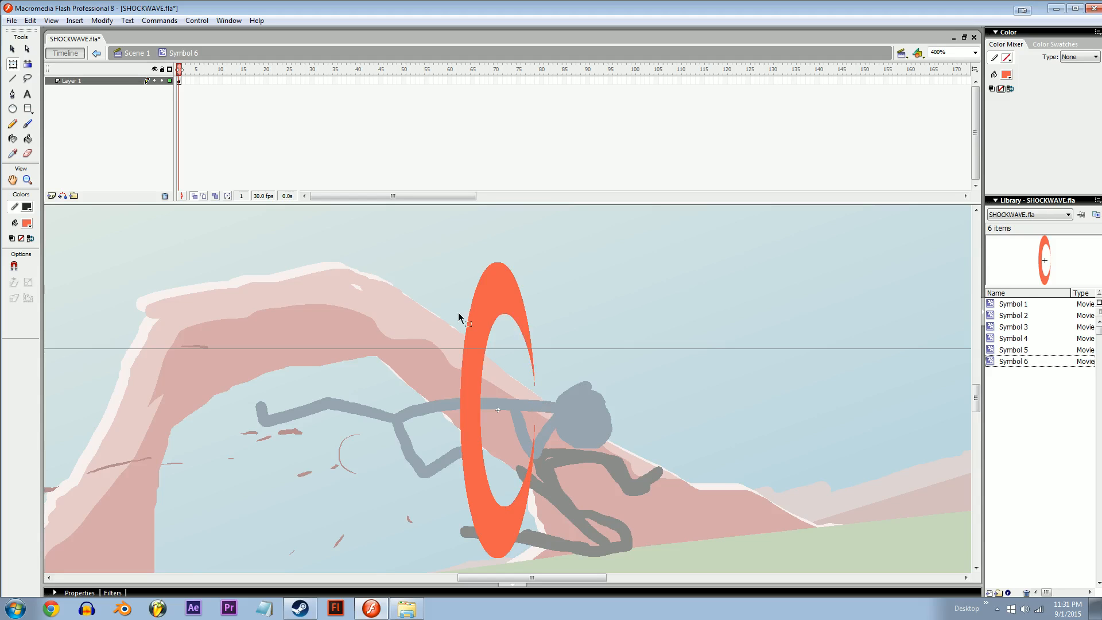
pyautogui.click(133, 53)
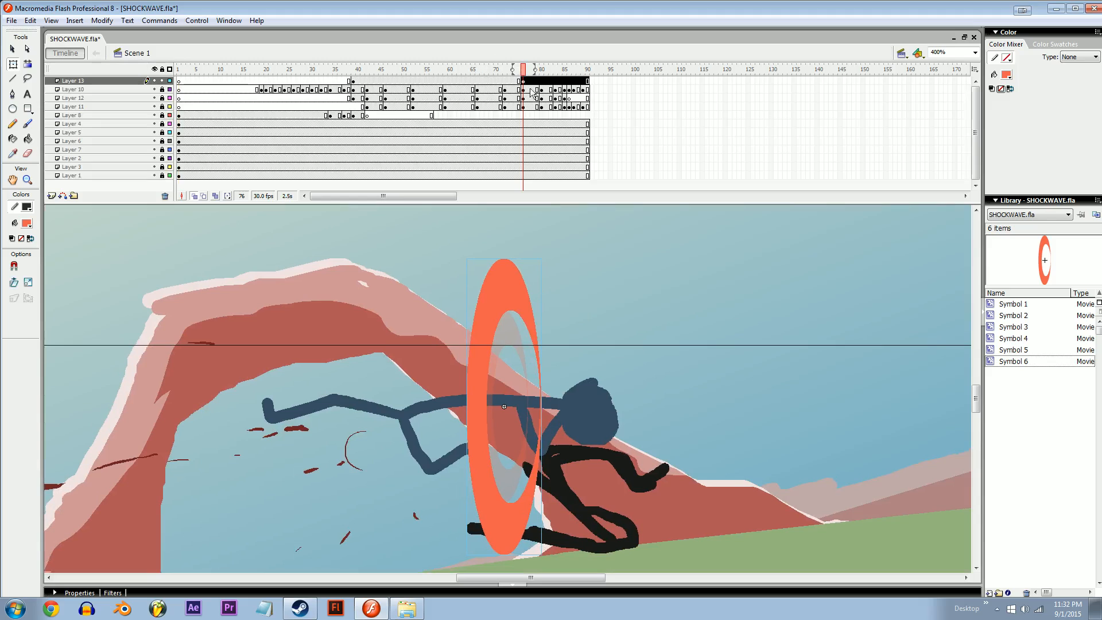
# Step: Enlarge the ring at frame 76 well beyond the height of the stone arch and move it over the arch's left side
pyautogui.click(503, 70)
pyautogui.click(523, 80)
pyautogui.moveTo(492, 377); pyautogui.dragTo(512, 406)
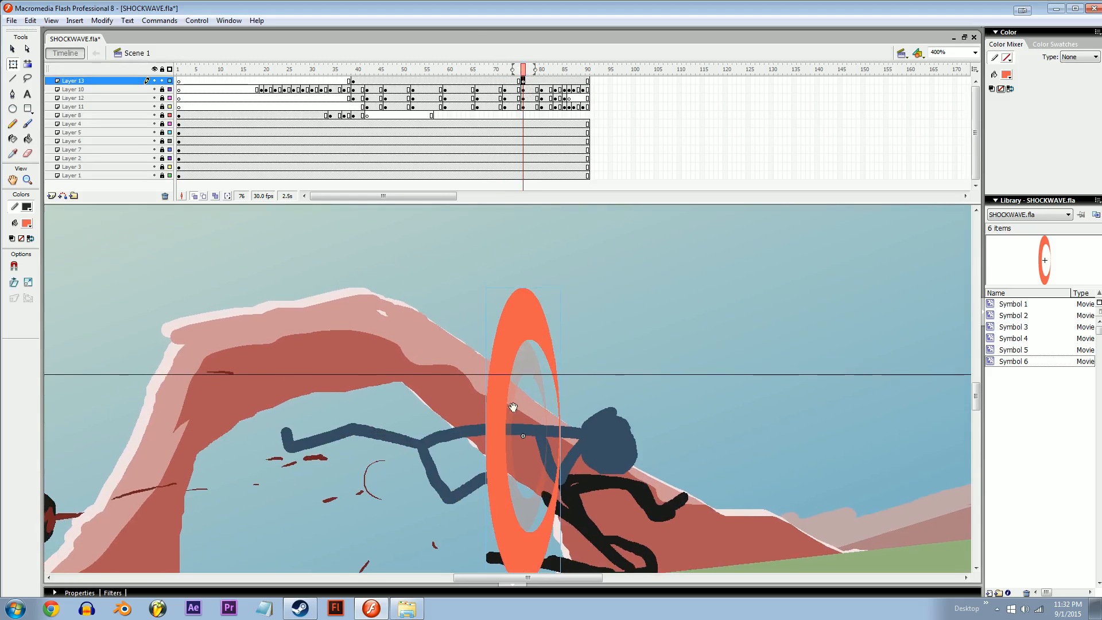
pyautogui.hotkey('ctrl', '-')
pyautogui.click(508, 357)
pyautogui.moveTo(496, 338); pyautogui.dragTo(465, 213)
pyautogui.moveTo(502, 262); pyautogui.dragTo(341, 261)
pyautogui.moveTo(306, 212); pyautogui.dragTo(244, 163)
pyautogui.moveTo(294, 266); pyautogui.dragTo(310, 302)
pyautogui.hotkey('ctrl', '-')
pyautogui.moveTo(441, 333); pyautogui.dragTo(414, 328)
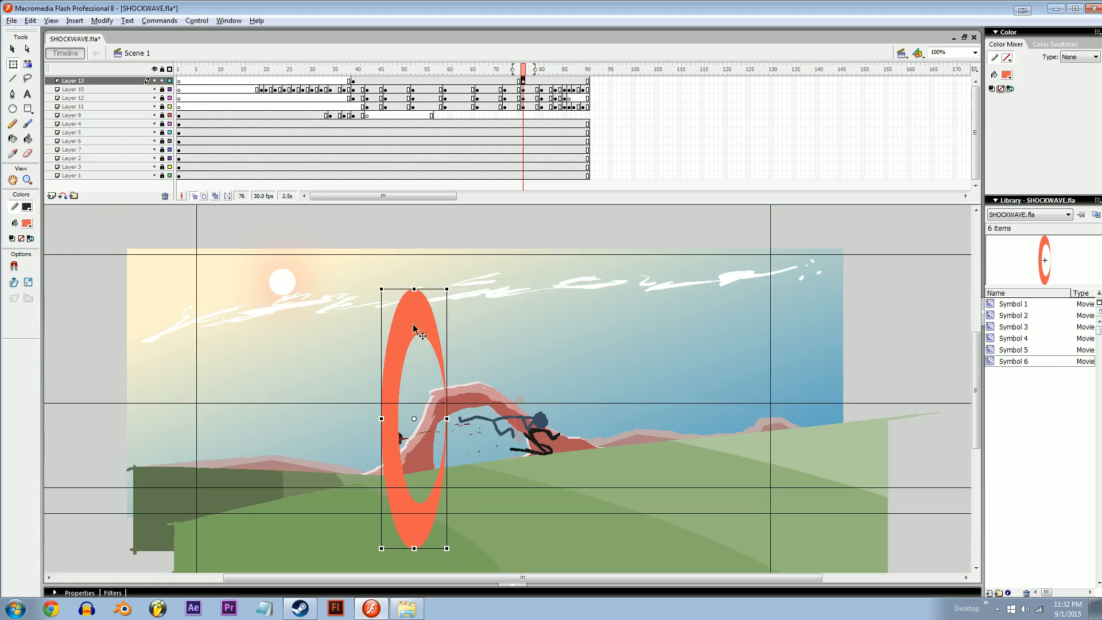
# Step: Reduce the large ring's height slightly around its center at frame 76
pyautogui.moveTo(414, 290); pyautogui.dragTo(414, 310)
pyautogui.click(402, 498)
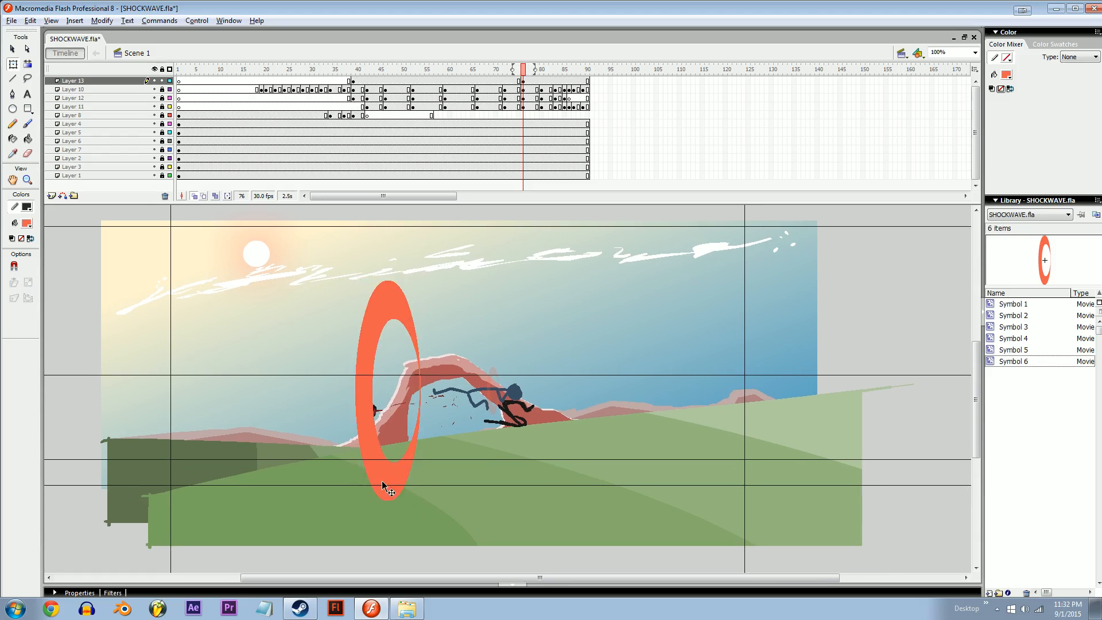
pyautogui.moveTo(429, 490); pyautogui.dragTo(402, 490)
pyautogui.moveTo(497, 321); pyautogui.dragTo(488, 331)
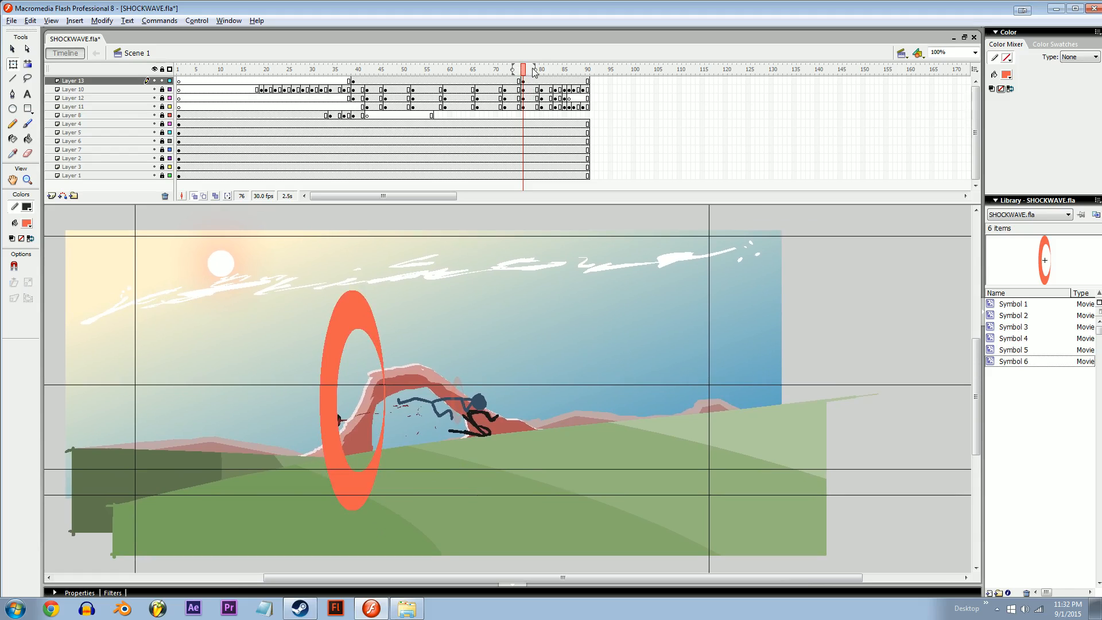
# Step: Create a motion tween between the ring's two keyframes and bend its custom ease curve to start slowly and accelerate steeply at the end
pyautogui.rightClick(460, 81)
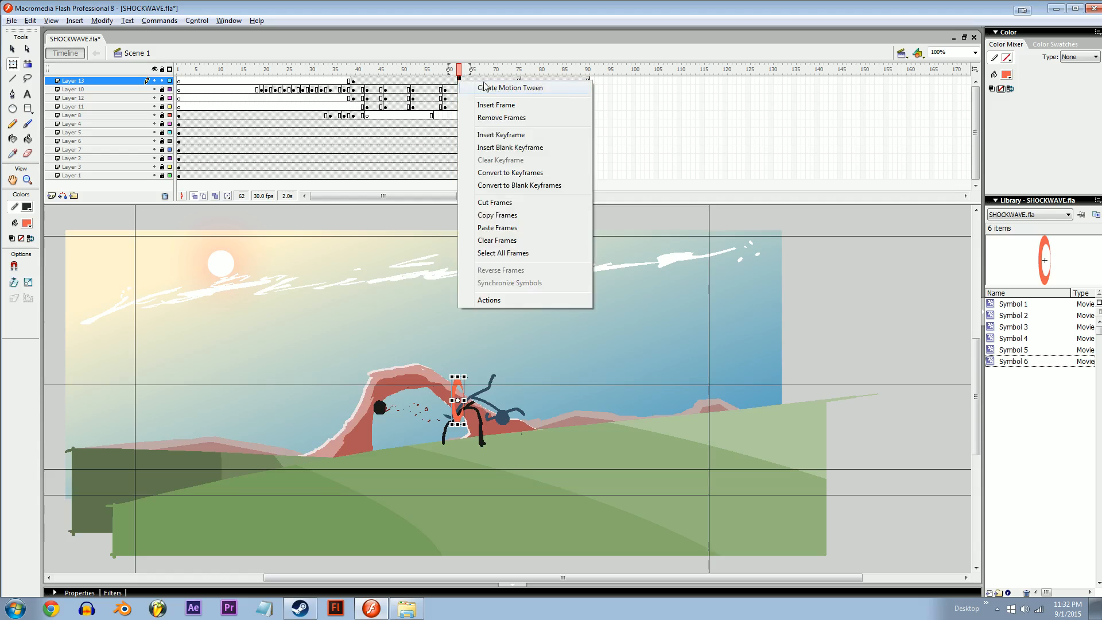
pyautogui.click(482, 84)
pyautogui.click(79, 593)
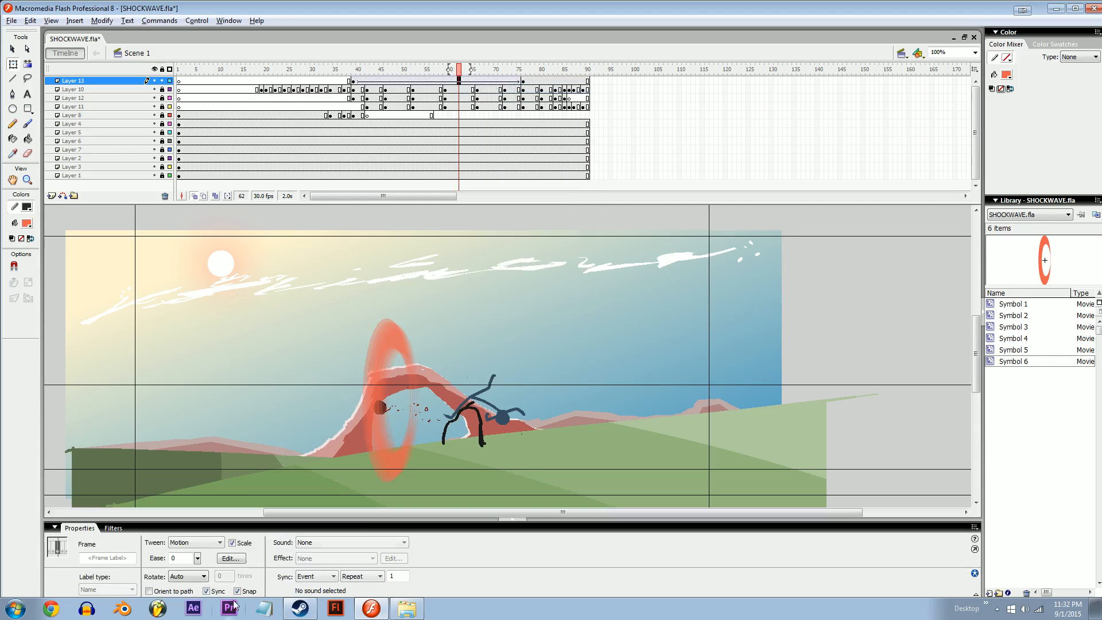
pyautogui.click(231, 558)
pyautogui.moveTo(497, 347); pyautogui.dragTo(652, 405)
pyautogui.click(657, 238)
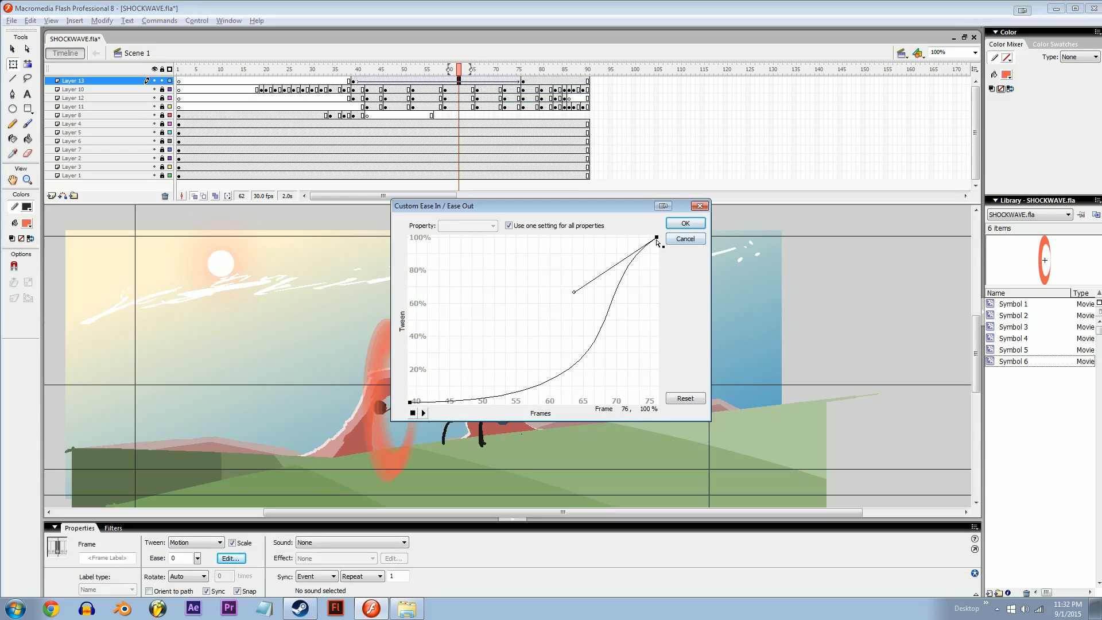
pyautogui.moveTo(574, 294); pyautogui.dragTo(712, 330)
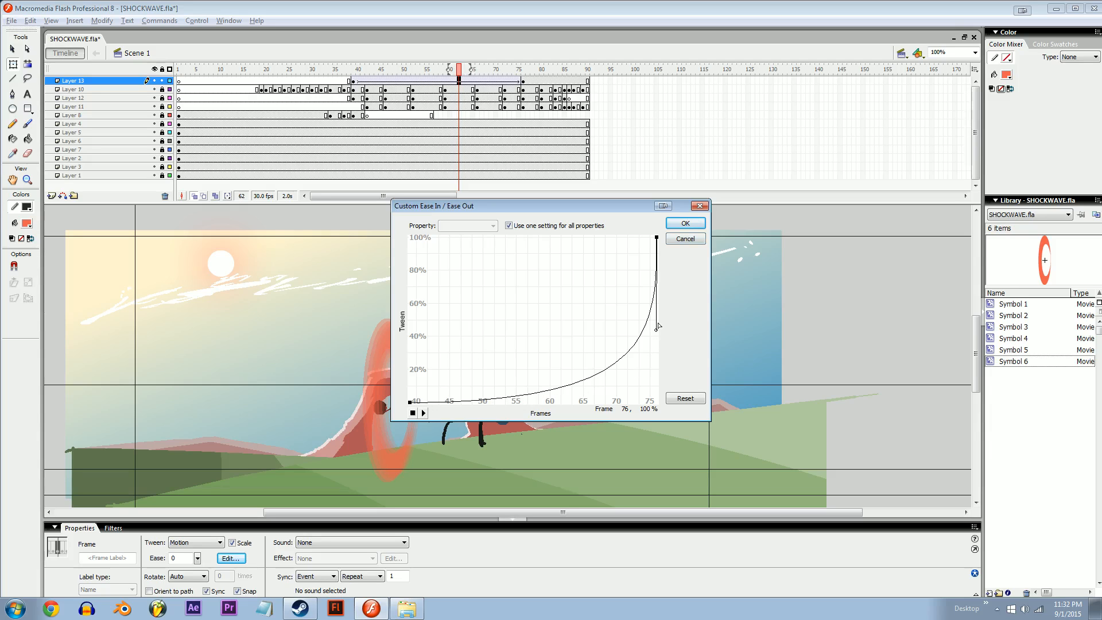
pyautogui.click(685, 223)
pyautogui.click(341, 72)
pyautogui.moveTo(341, 72); pyautogui.dragTo(427, 91)
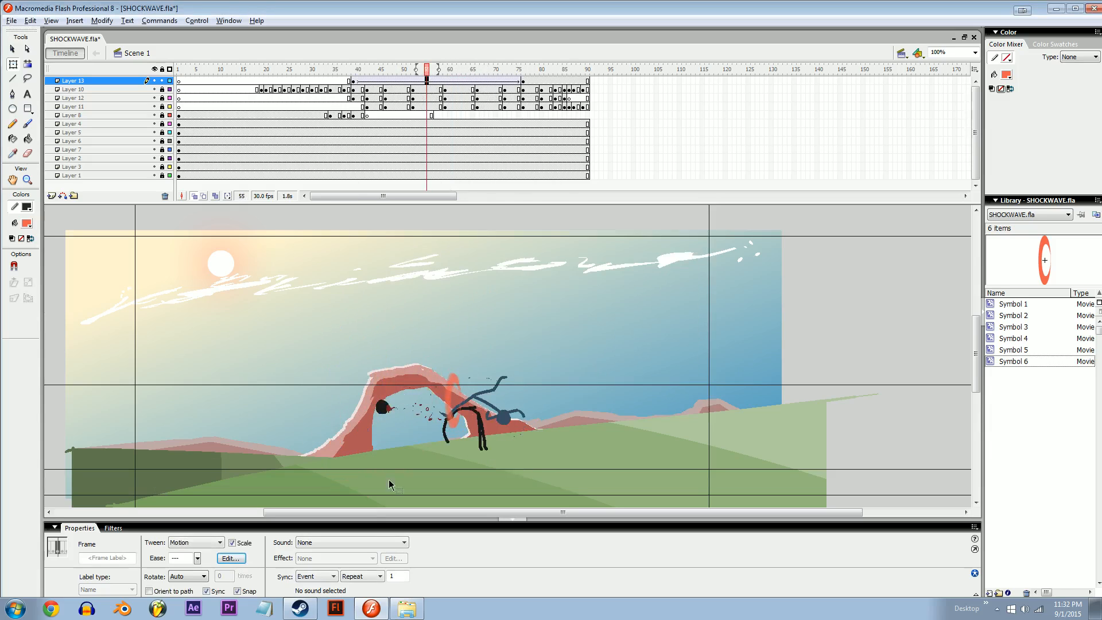
# Step: Reshape the tween's custom ease into a fast start, a flat middle around frame 57.7 at 43%, and a fast finish
pyautogui.click(240, 556)
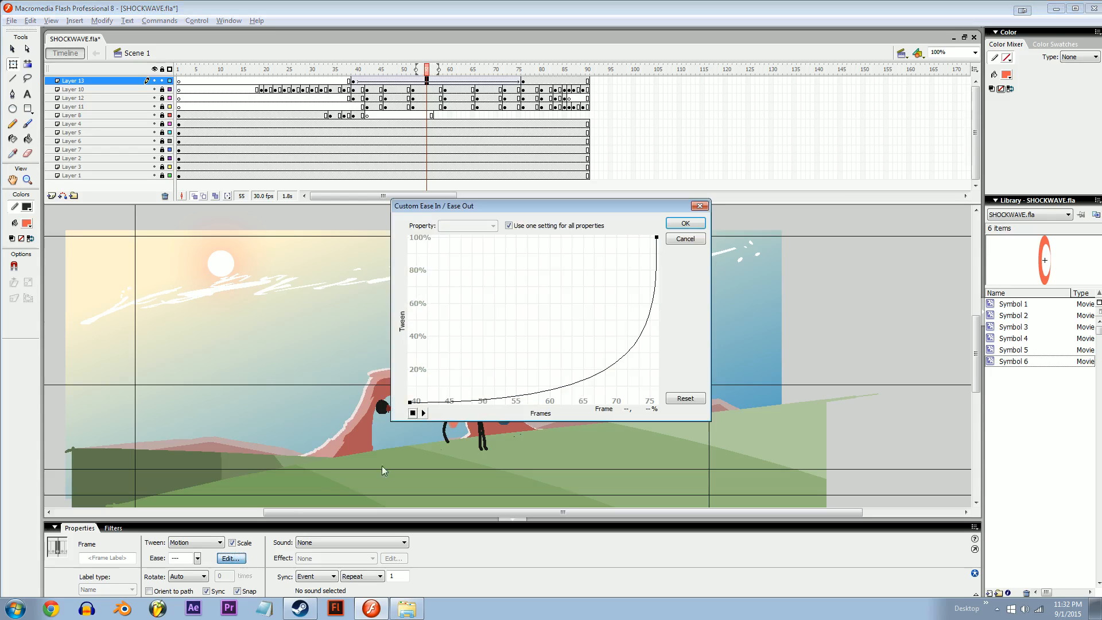
pyautogui.moveTo(656, 403); pyautogui.dragTo(407, 294)
pyautogui.moveTo(647, 262); pyautogui.dragTo(657, 402)
pyautogui.click(654, 309)
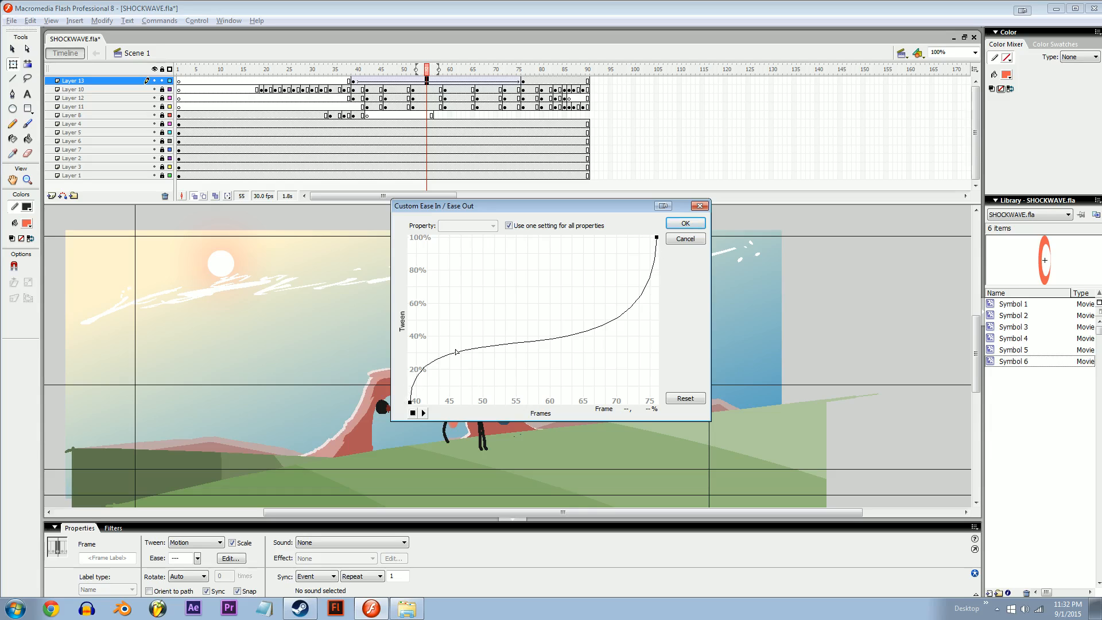
pyautogui.moveTo(532, 345); pyautogui.dragTo(637, 331)
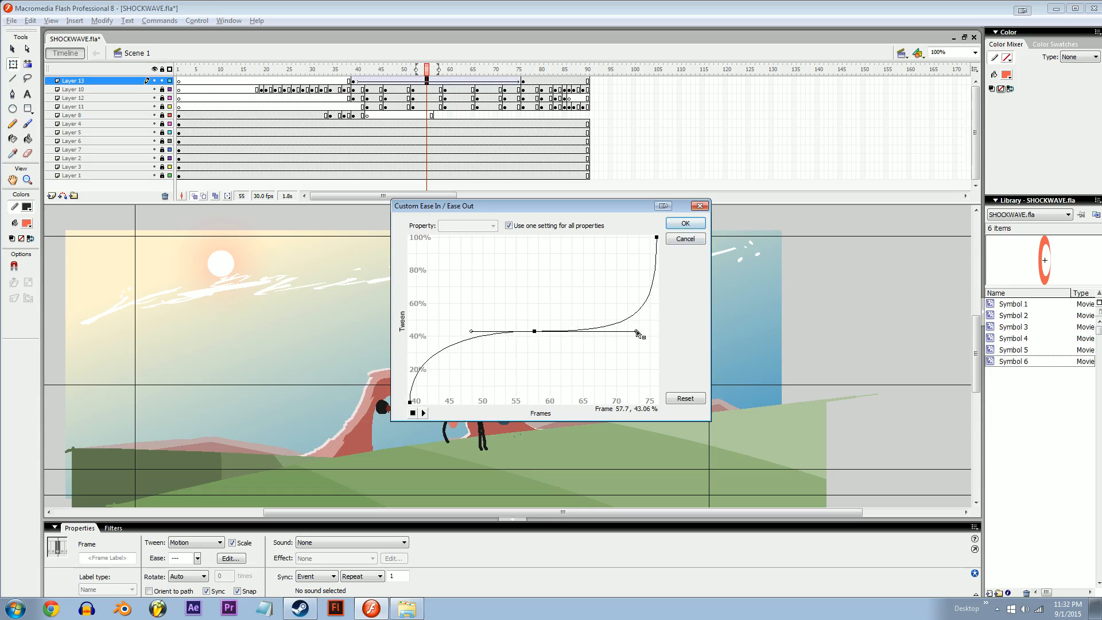
pyautogui.click(672, 227)
pyautogui.moveTo(399, 82); pyautogui.dragTo(373, 87)
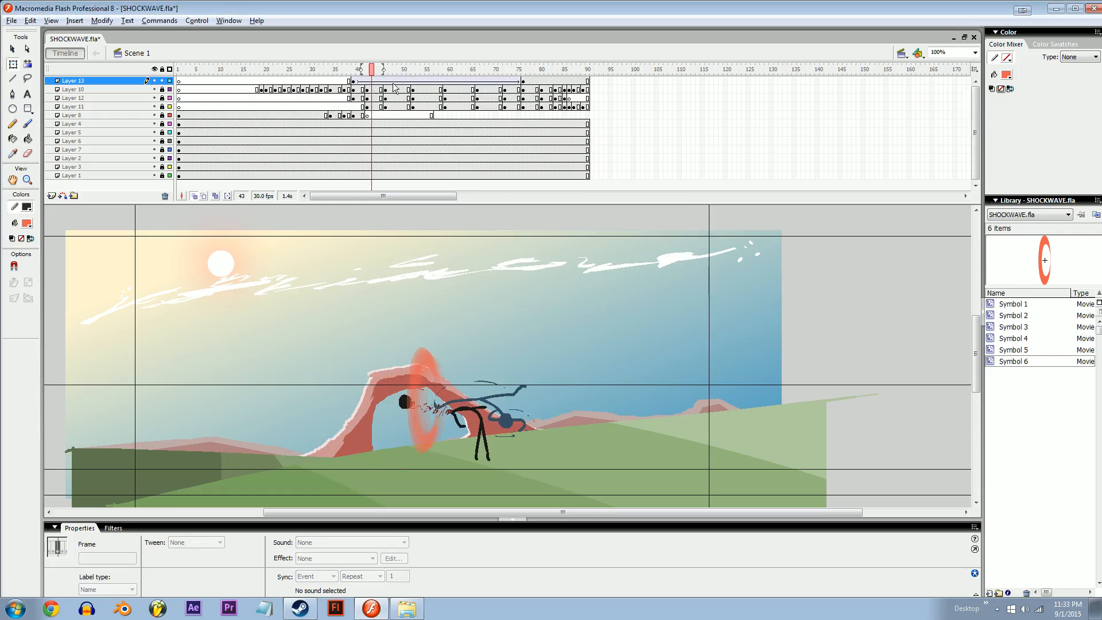
# Step: Make the final rise of the tween's custom ease curve less abrupt and scrub through the ring's movement
pyautogui.click(399, 81)
pyautogui.click(240, 560)
pyautogui.click(534, 331)
pyautogui.click(656, 237)
pyautogui.moveTo(656, 319)
pyautogui.mouseDown()
pyautogui.moveTo(654, 297)
pyautogui.moveTo(638, 318)
pyautogui.mouseUp()
pyautogui.click(534, 332)
pyautogui.click(686, 223)
pyautogui.moveTo(398, 69); pyautogui.dragTo(495, 91)
# Step: Lengthen the ring's motion tween on Layer 13 by four frames
pyautogui.click(461, 82)
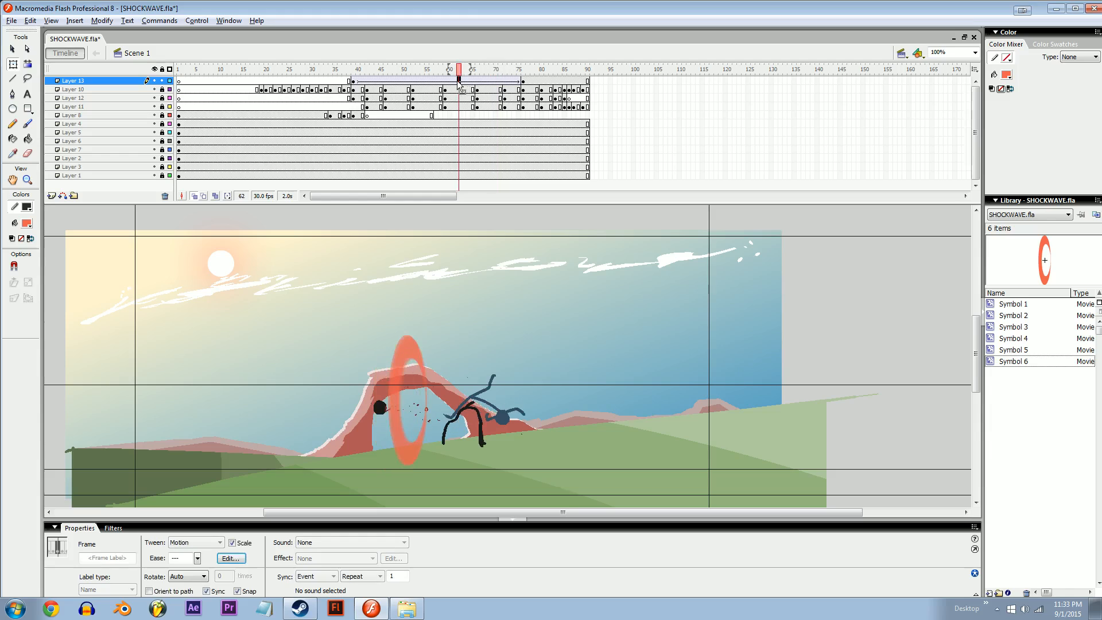
pyautogui.press('F5')
pyautogui.press('F5')
pyautogui.press('F5')
pyautogui.press('F5')
# Step: Insert a blank keyframe on Layer 13 at frame 81 and remove the surplus frames following it
pyautogui.click(546, 89)
pyautogui.moveTo(486, 69); pyautogui.dragTo(609, 84)
pyautogui.click(546, 81)
pyautogui.press('F7')
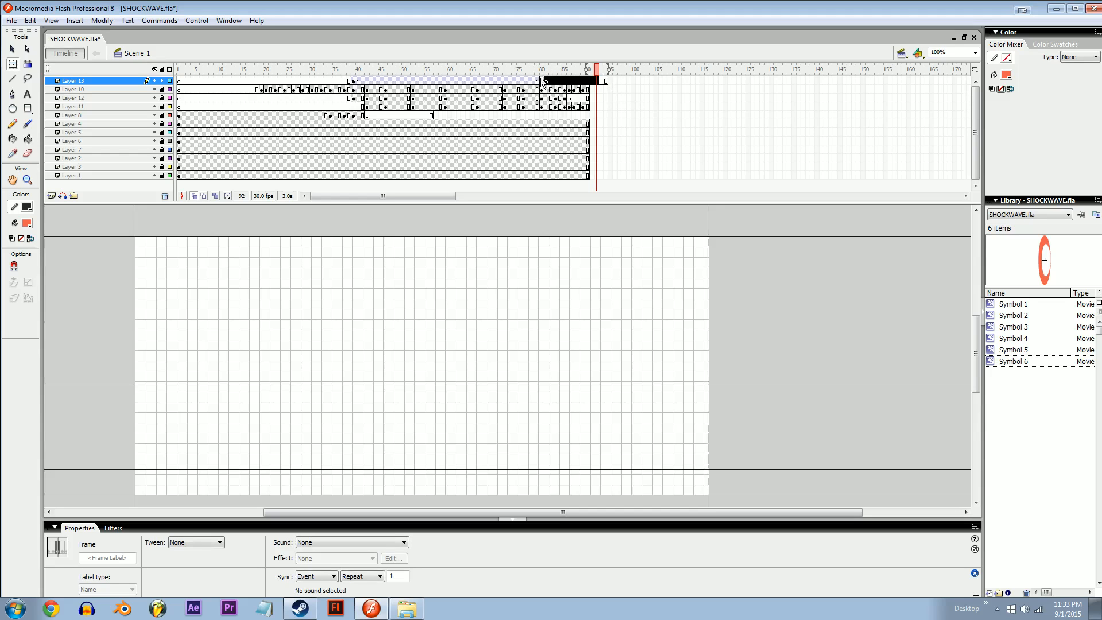
pyautogui.hotkey('shift', 'F5')
# Step: Test the movie to preview the shockwave ring in the fight scene, and close the preview
pyautogui.moveTo(536, 70); pyautogui.dragTo(335, 66)
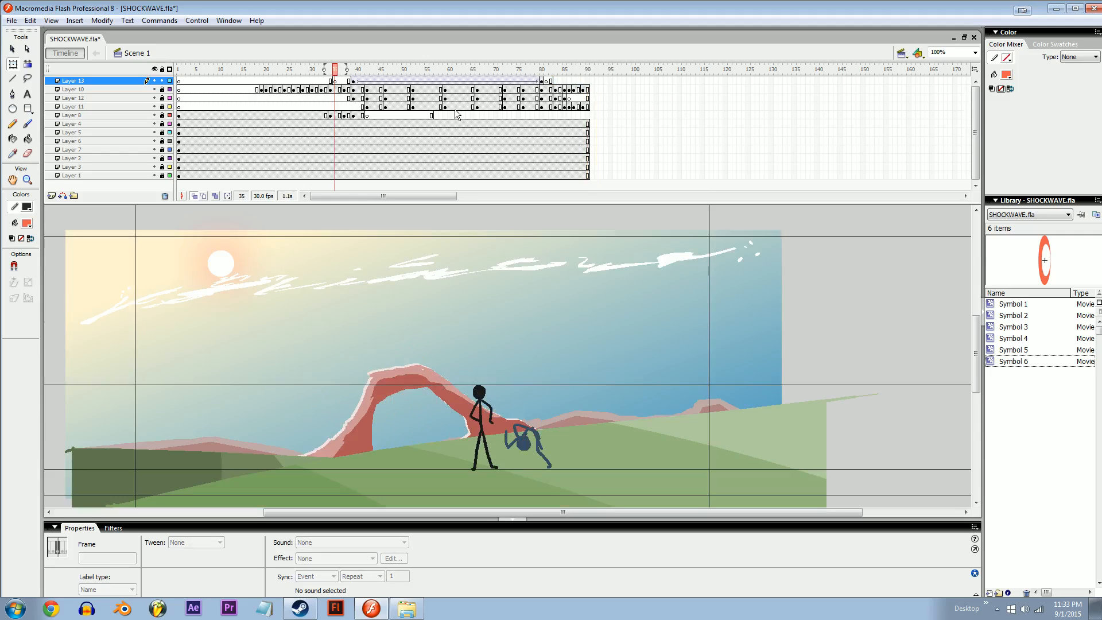
pyautogui.hotkey('ctrl', 'Return')
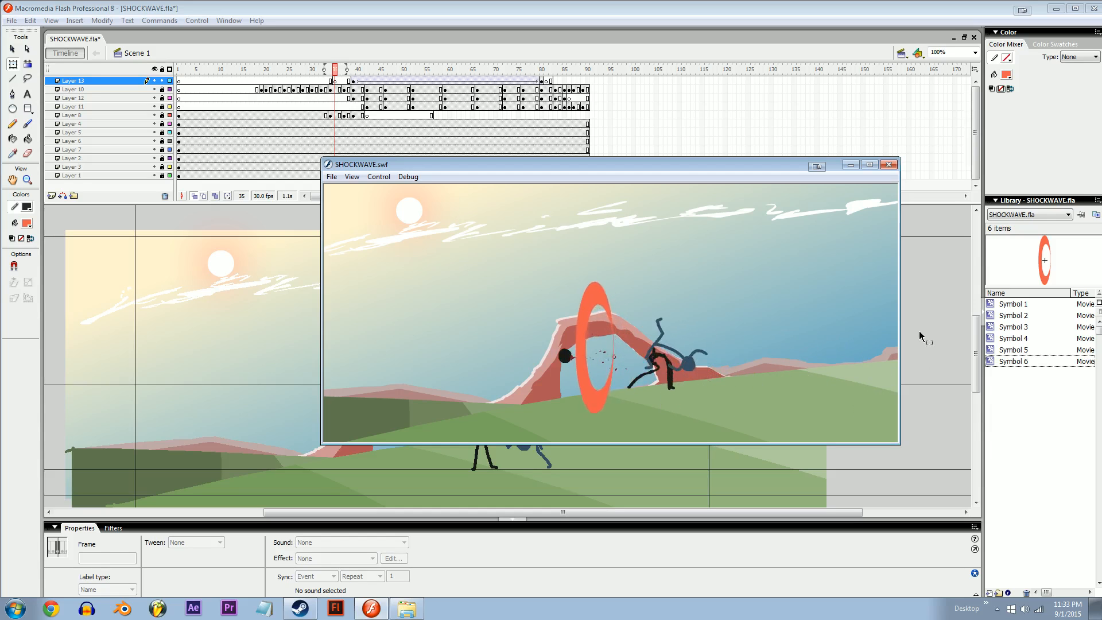
pyautogui.click(889, 165)
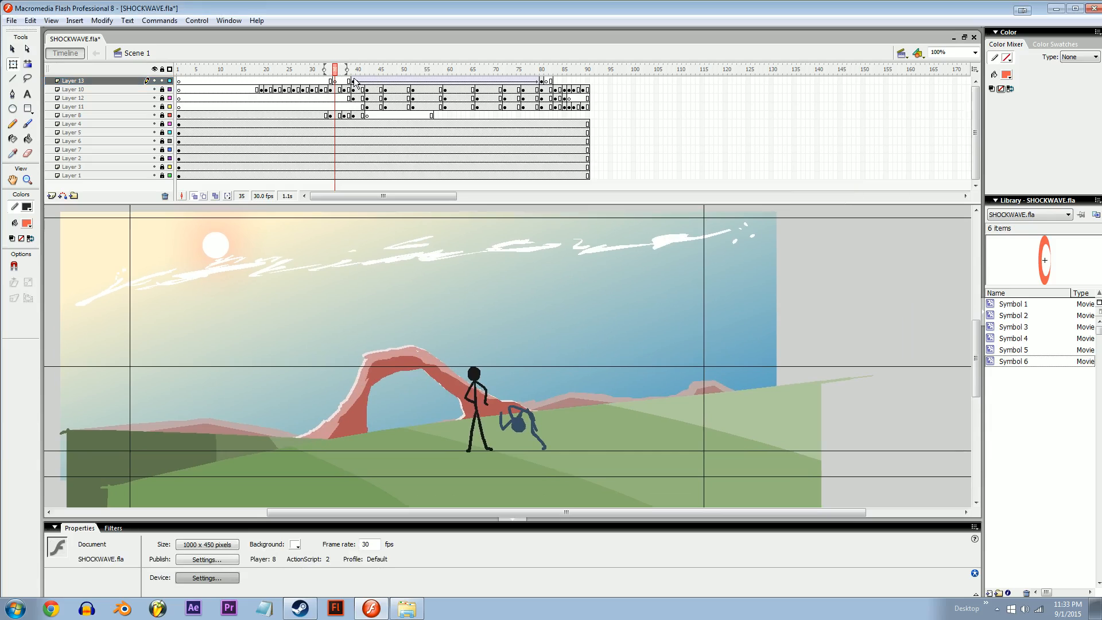
# Step: Convert the ring's tweened frames 39 to 79 into individual keyframes and remove the motion tween from them
pyautogui.moveTo(354, 81); pyautogui.dragTo(537, 81)
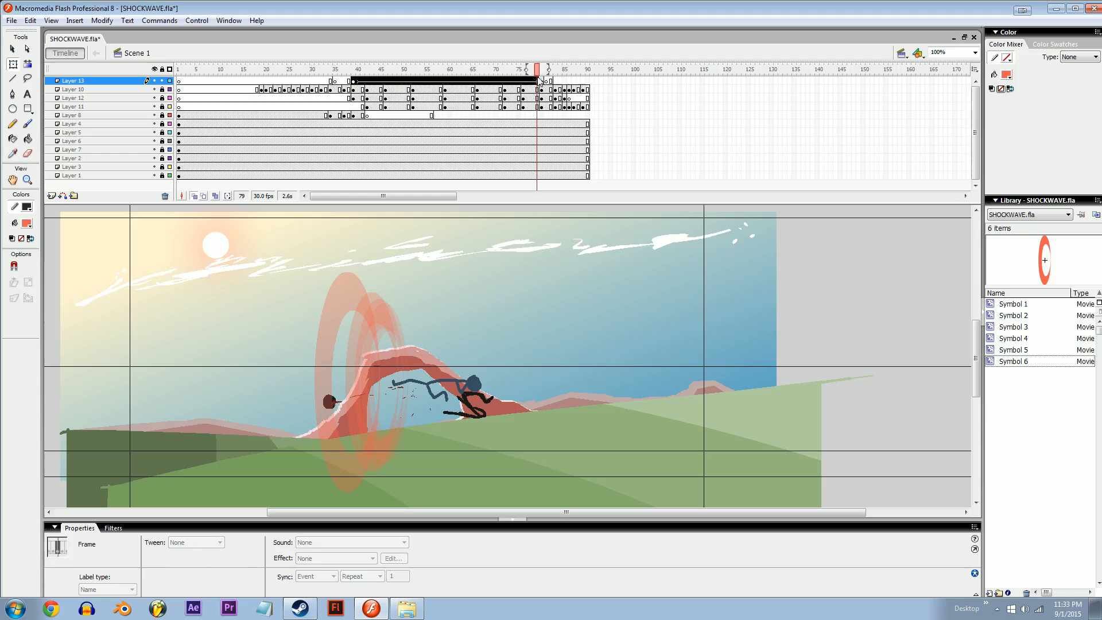
pyautogui.rightClick(397, 84)
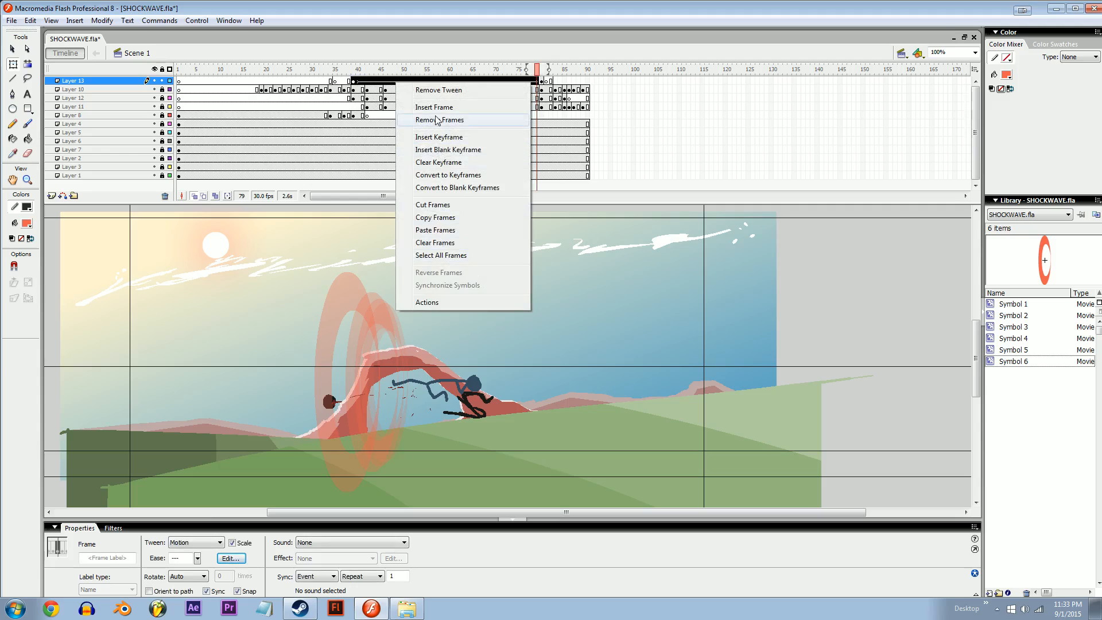
pyautogui.click(437, 138)
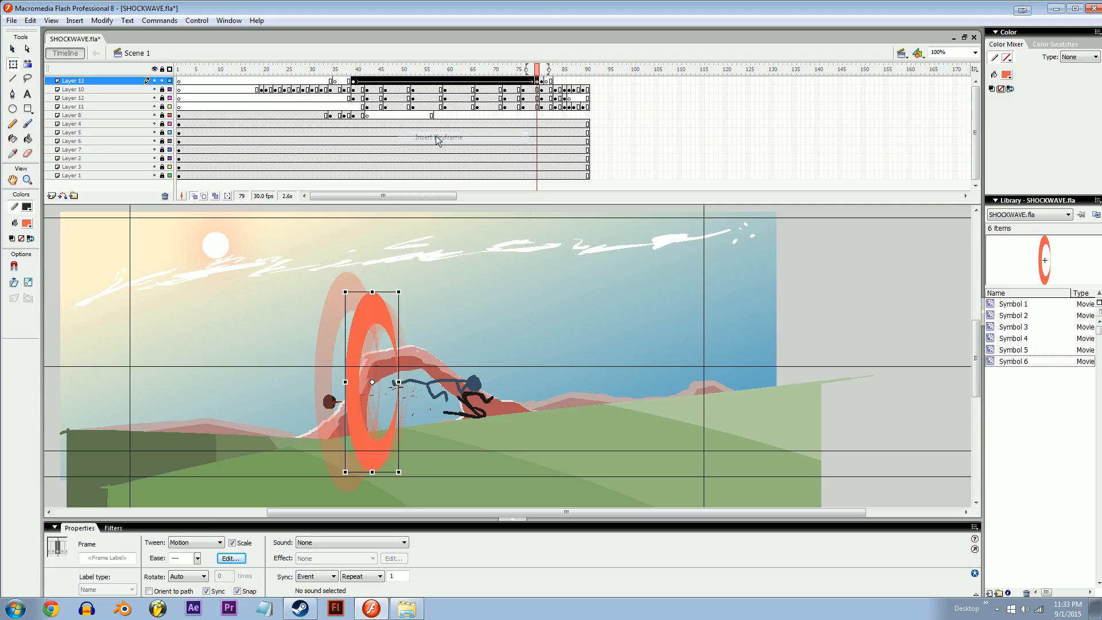
pyautogui.rightClick(423, 84)
pyautogui.click(454, 90)
# Step: Clear every second ring keyframe so each pose holds for two frames, and play the animation
pyautogui.click(358, 82)
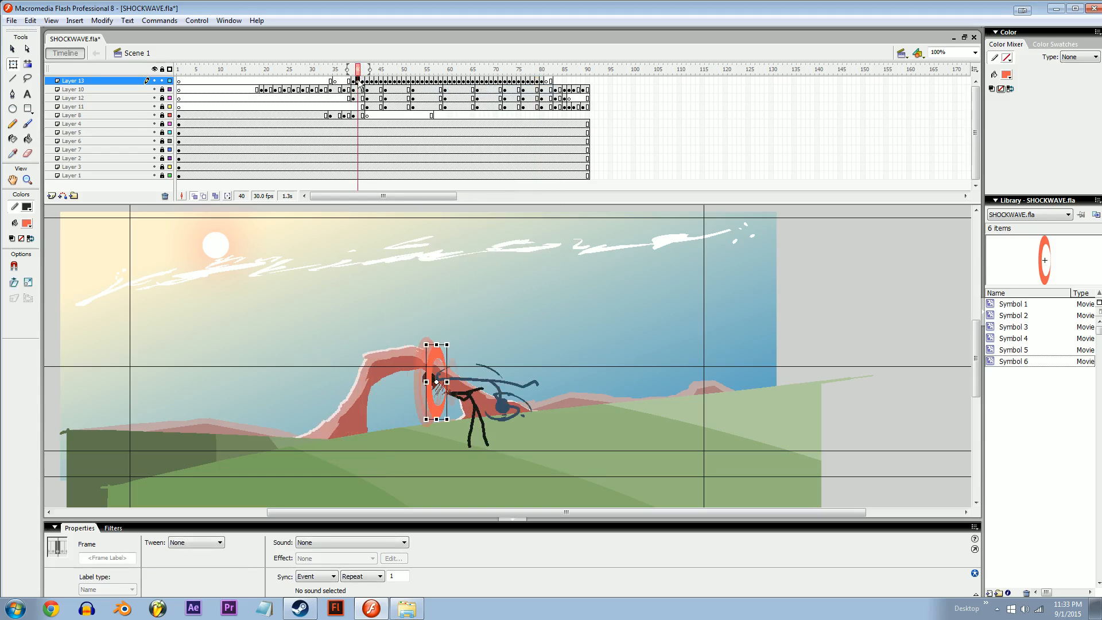
pyautogui.press('Return')
pyautogui.moveTo(394, 72); pyautogui.dragTo(326, 68)
pyautogui.press('Return')
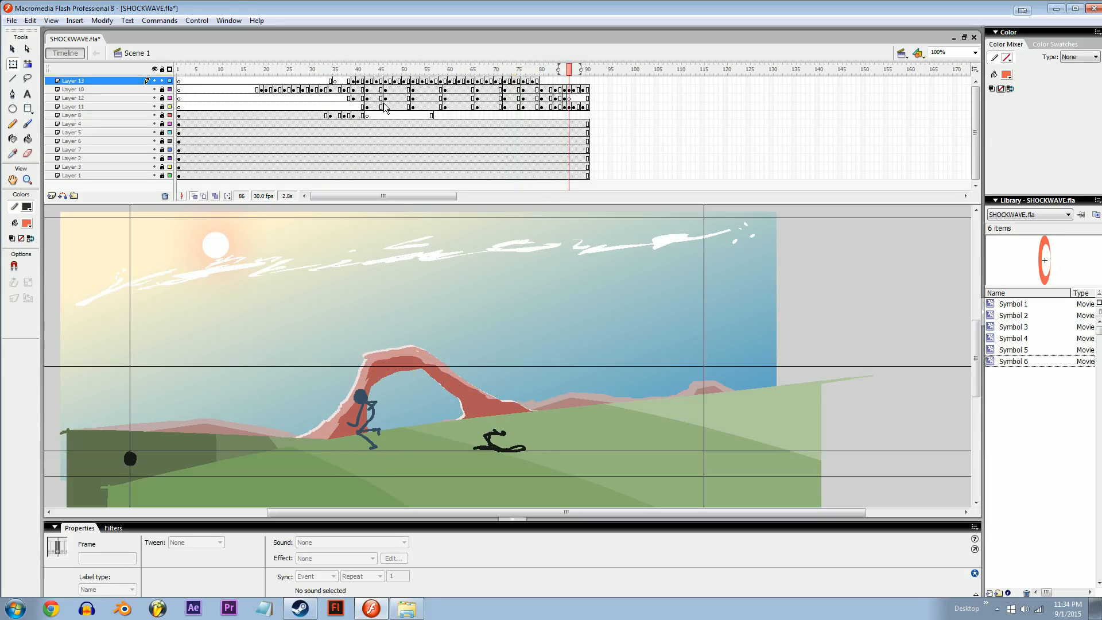
pyautogui.moveTo(446, 82); pyautogui.dragTo(315, 92)
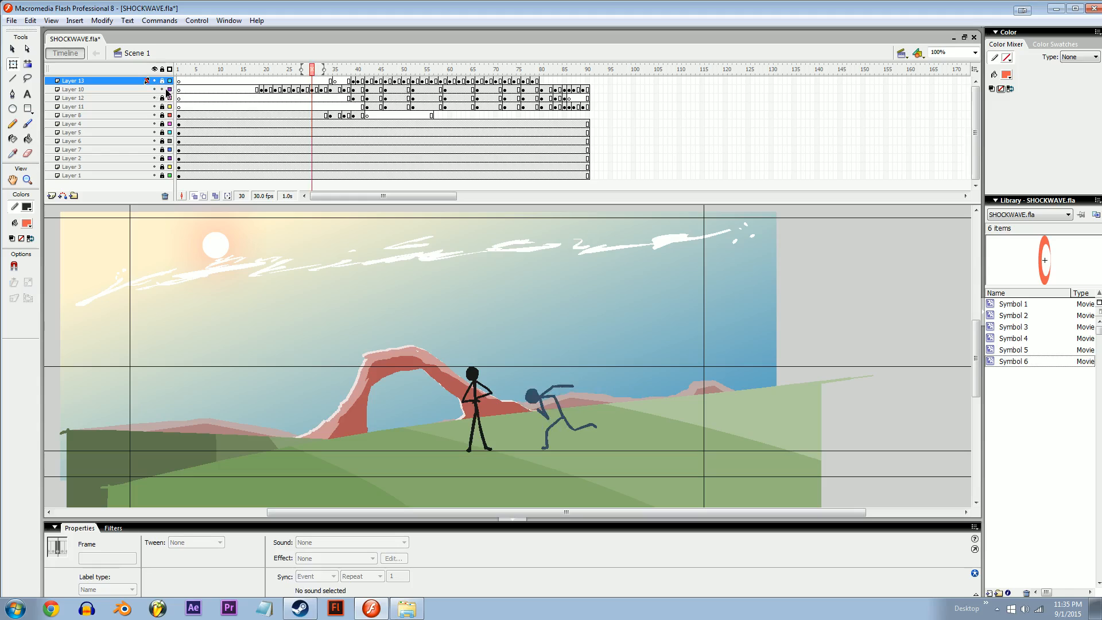
# Step: Copy frames 1 to 90 of all layers below the ring's layer, from Layer 10 down to Layer 1
pyautogui.click(112, 91)
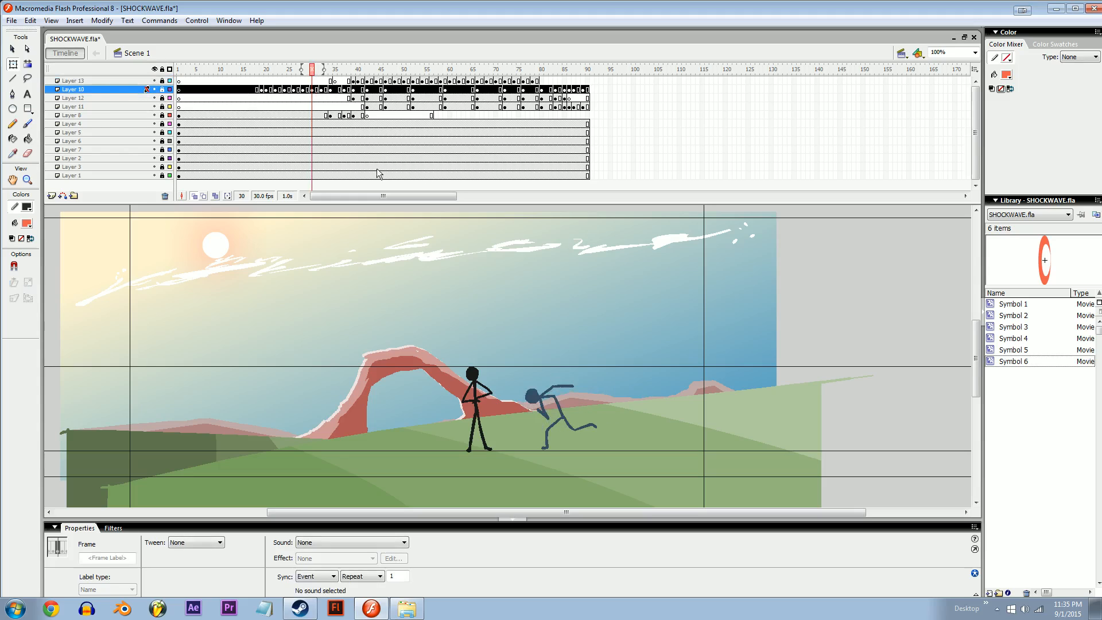
pyautogui.moveTo(185, 177); pyautogui.dragTo(587, 90)
pyautogui.rightClick(512, 99)
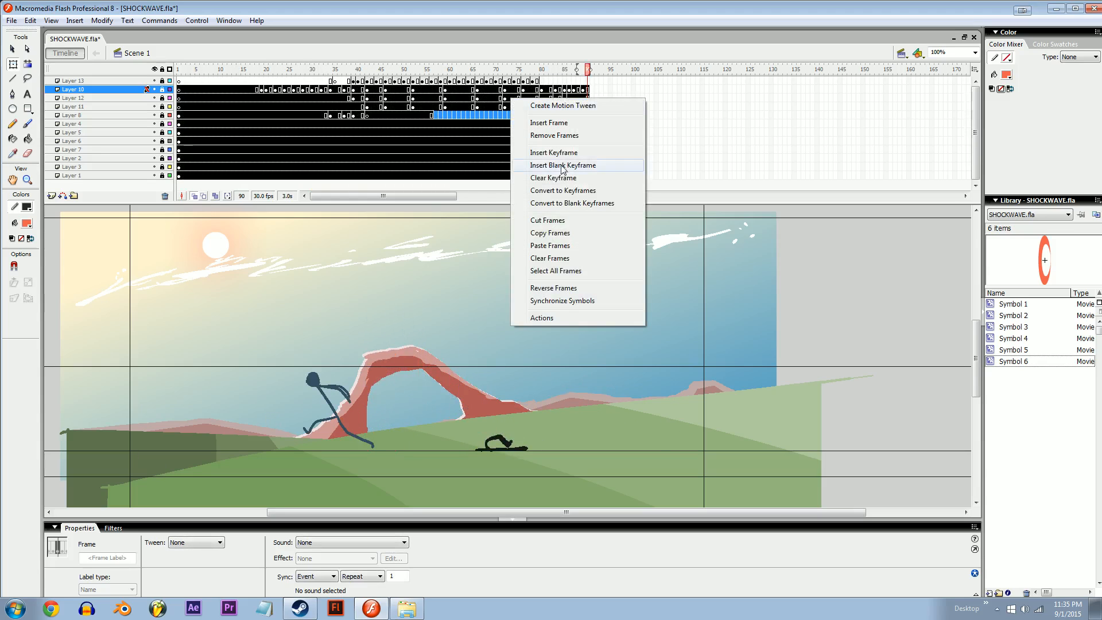
pyautogui.click(553, 233)
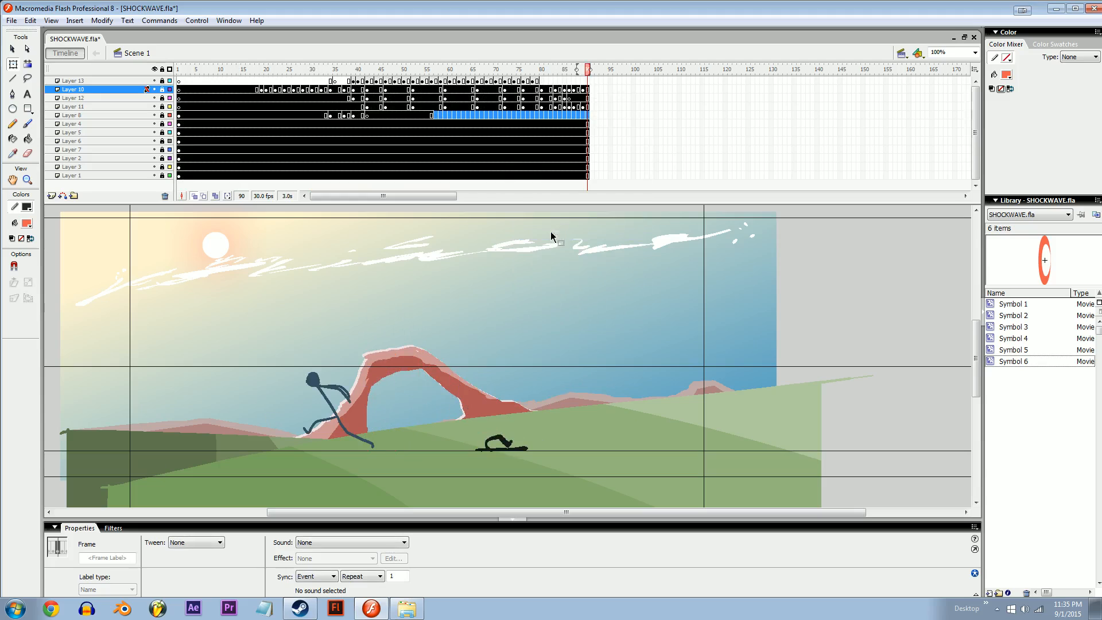
# Step: Add a new layer directly above the shockwave ring's layer and select its first frame
pyautogui.click(79, 82)
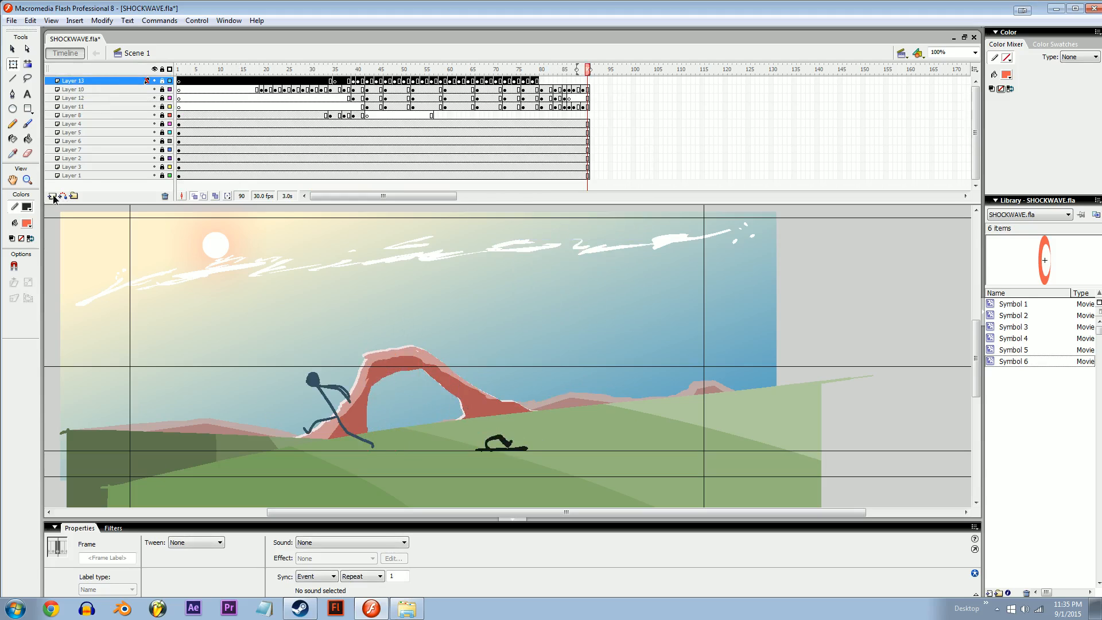
pyautogui.click(52, 196)
pyautogui.click(122, 90)
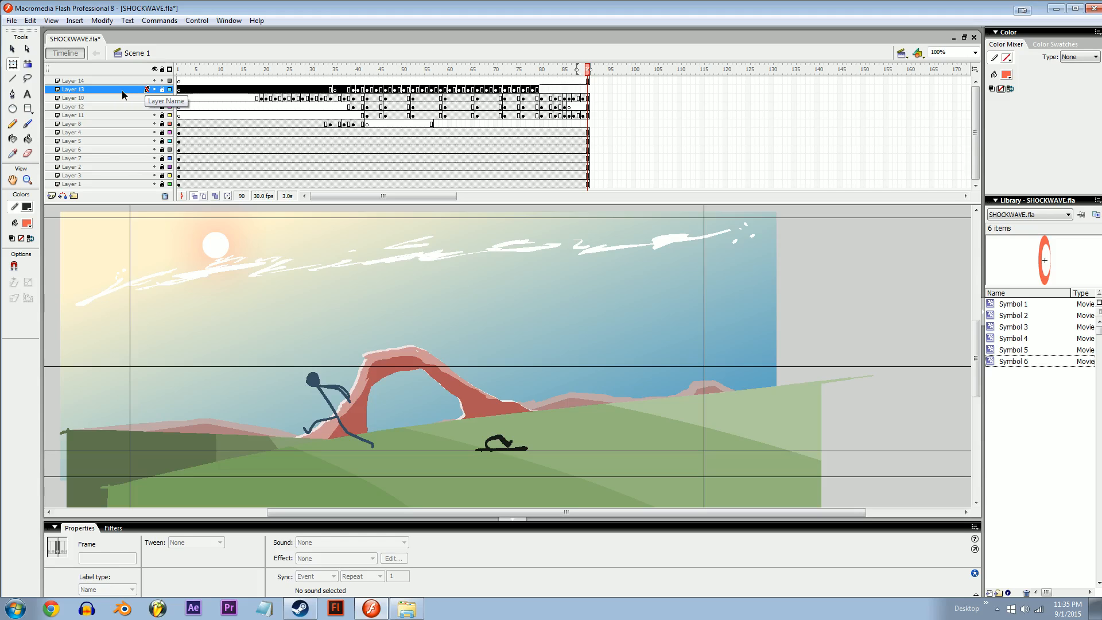
pyautogui.click(179, 81)
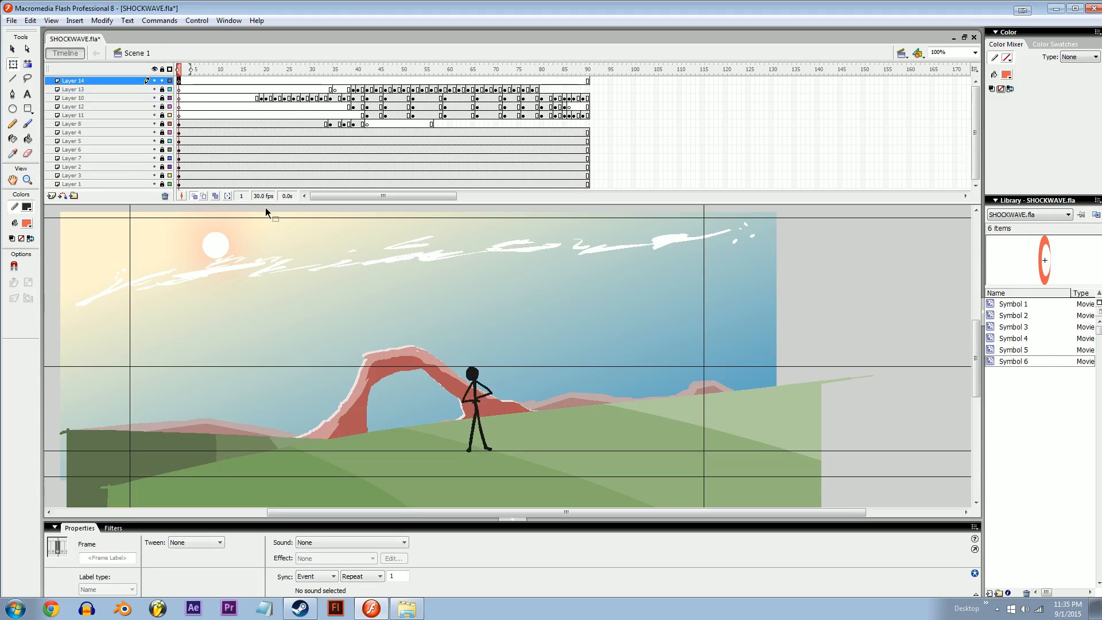
pyautogui.moveTo(449, 353); pyautogui.dragTo(463, 327)
pyautogui.click(462, 331)
pyautogui.press('b')
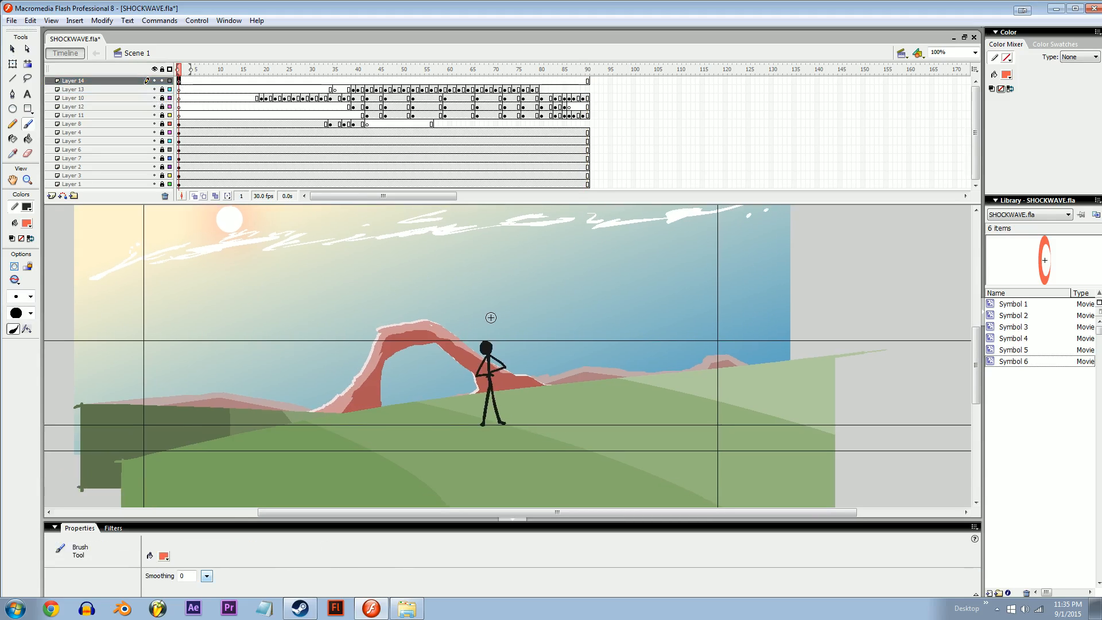
# Step: Create a new graphic symbol named Symbol 7 and paste the copied scene frames into its first frame
pyautogui.click(989, 594)
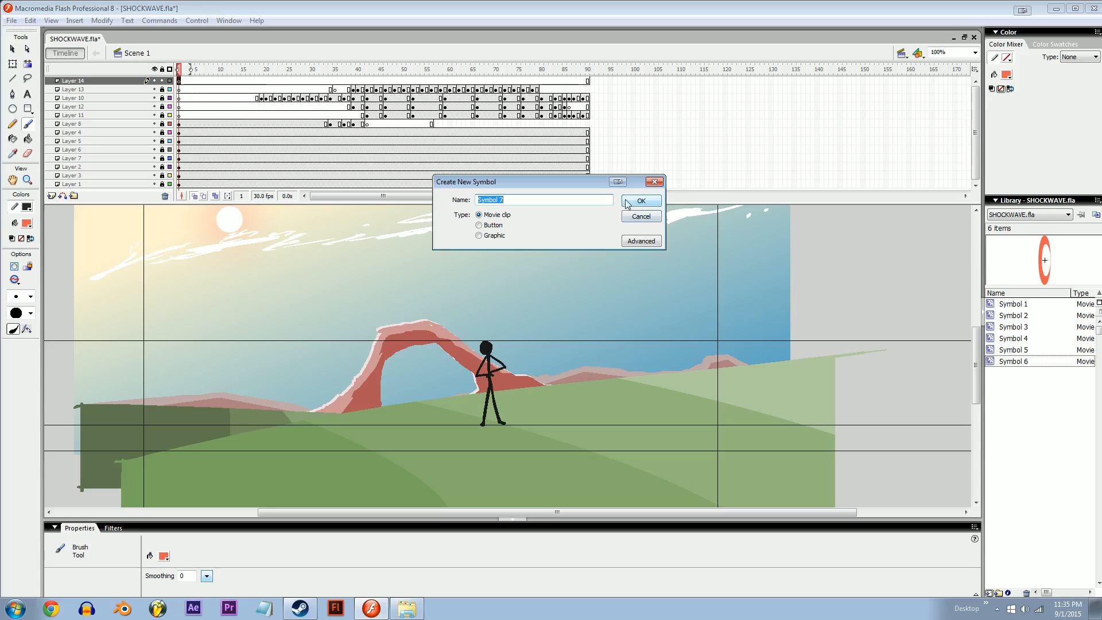
pyautogui.click(479, 235)
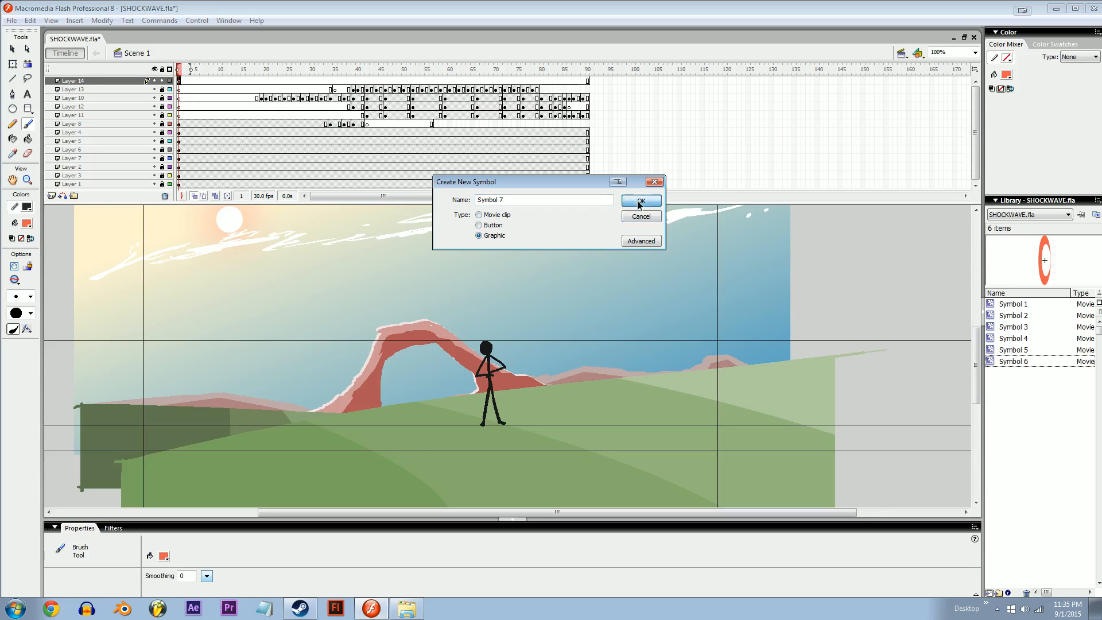
pyautogui.click(639, 201)
pyautogui.rightClick(180, 81)
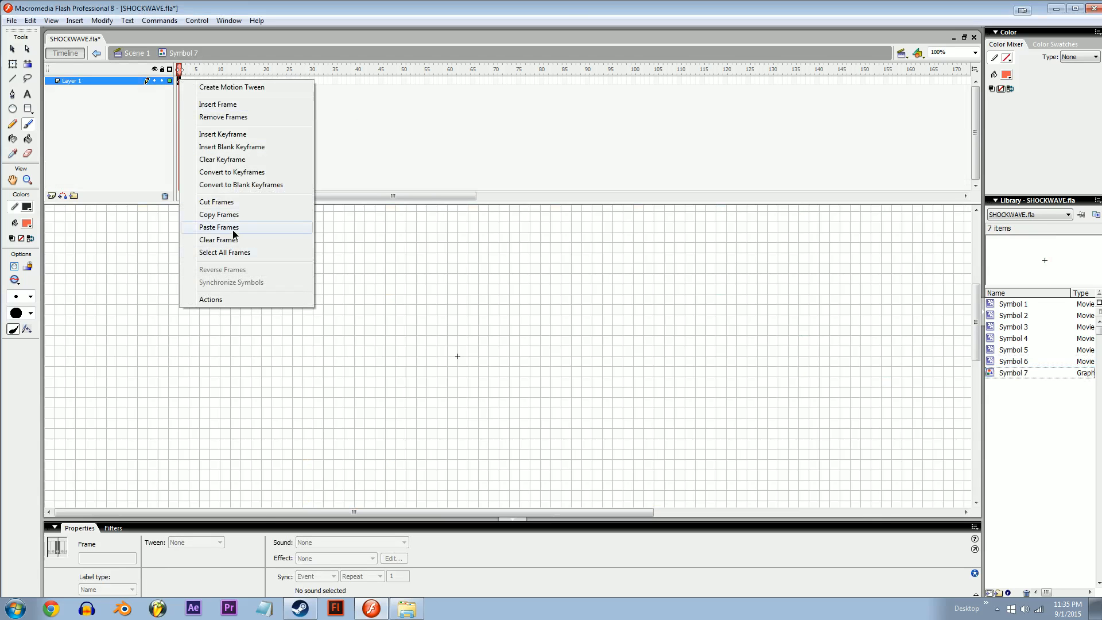
pyautogui.click(238, 227)
# Step: Return to Scene 1 and place Symbol 7 on Layer 14 over the original scene
pyautogui.click(137, 53)
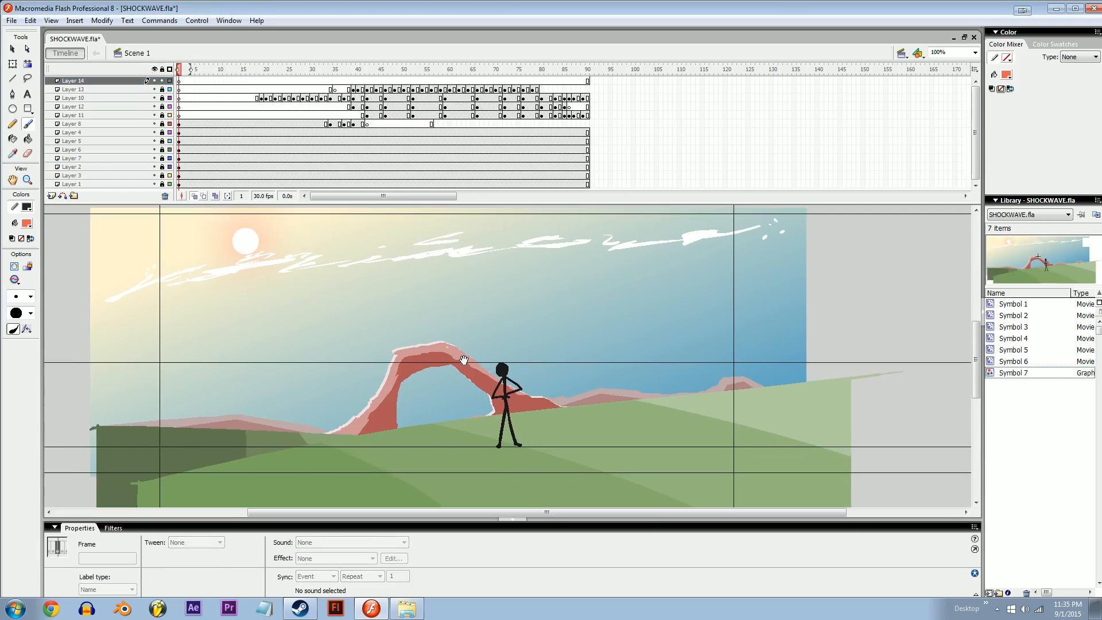
pyautogui.moveTo(997, 275); pyautogui.dragTo(466, 368)
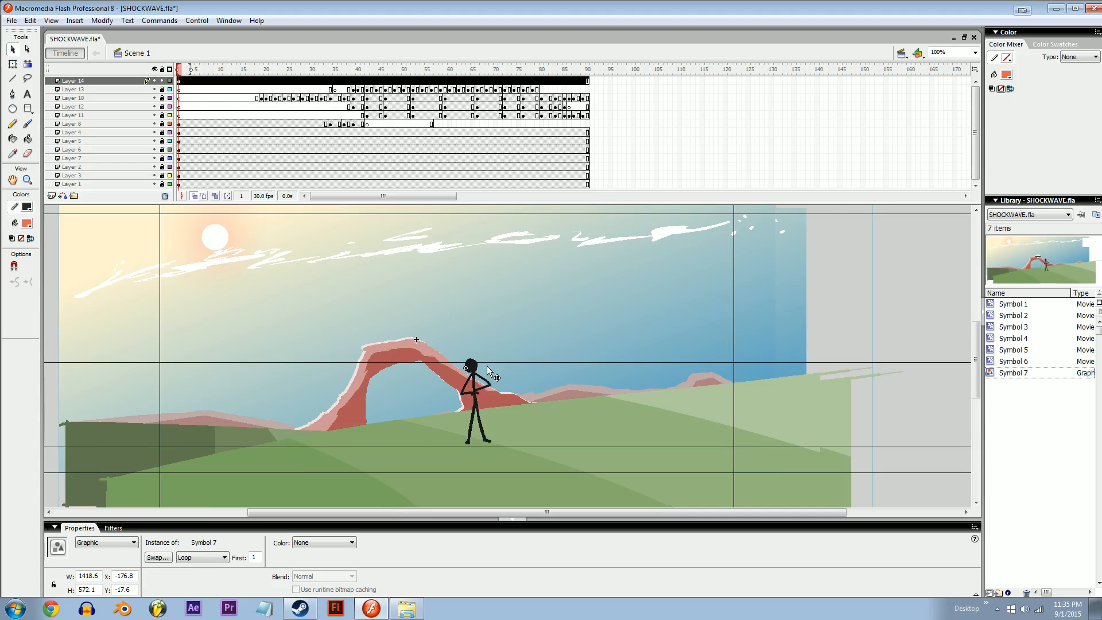
pyautogui.moveTo(530, 425); pyautogui.dragTo(590, 439)
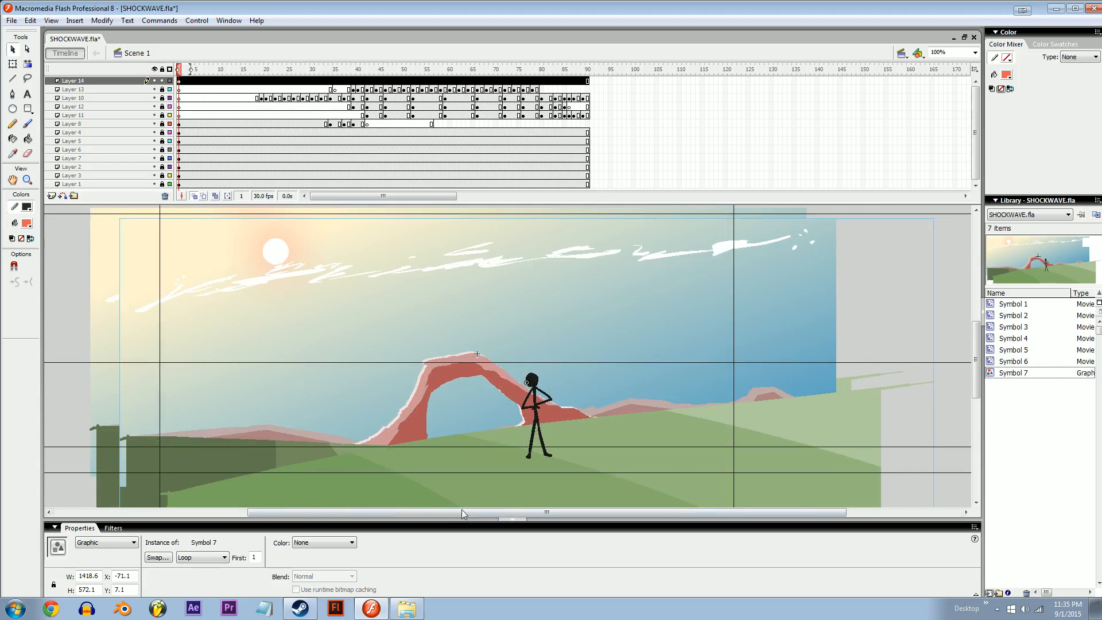
# Step: Set the scene copy's alpha to 30% and line it up with the original scene
pyautogui.click(297, 544)
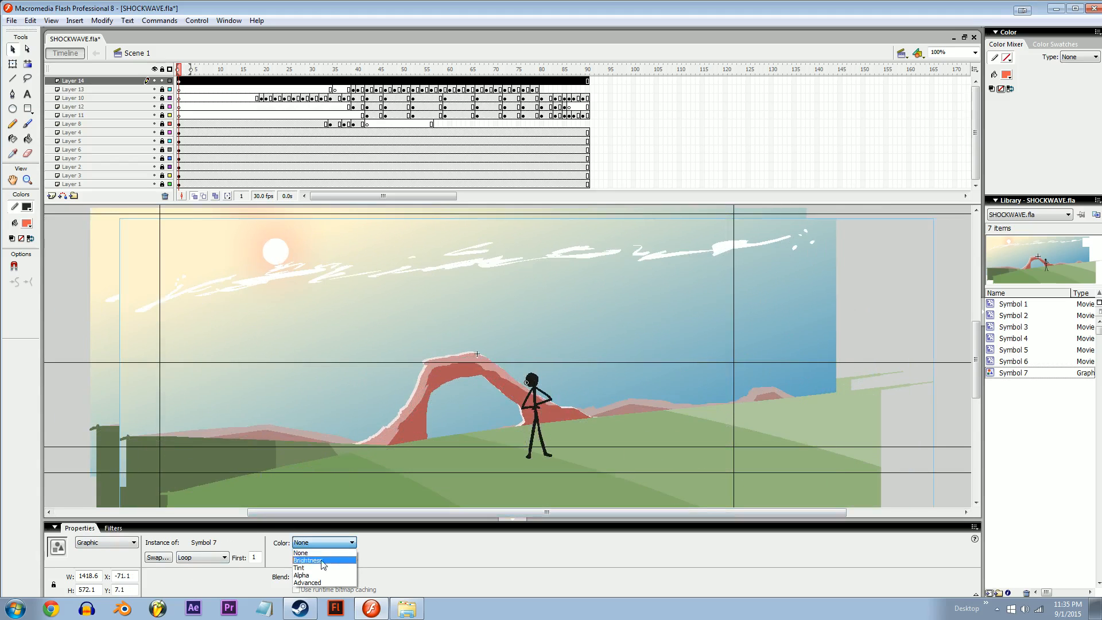
pyautogui.click(313, 574)
pyautogui.moveTo(406, 545); pyautogui.dragTo(406, 583)
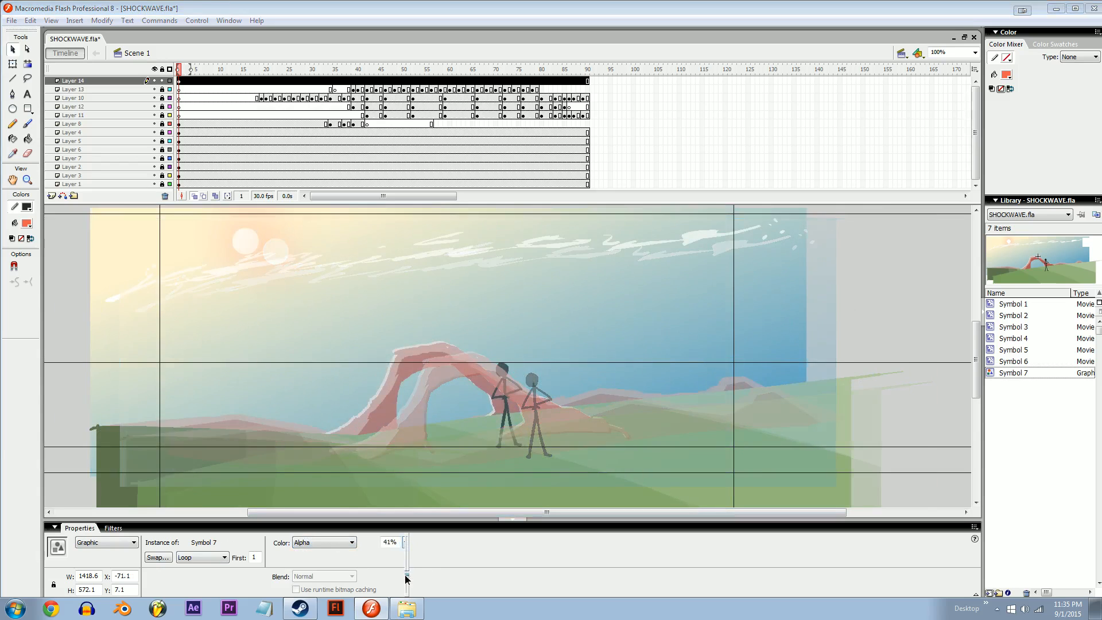
pyautogui.moveTo(534, 460); pyautogui.dragTo(507, 446)
pyautogui.moveTo(536, 398); pyautogui.dragTo(482, 446)
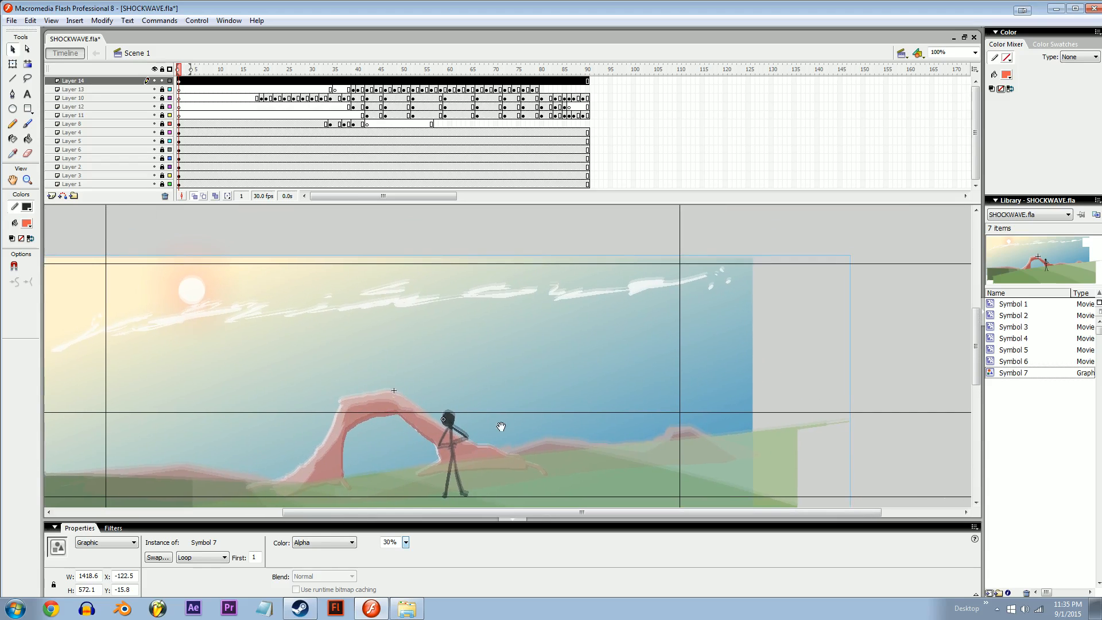
pyautogui.moveTo(461, 410); pyautogui.dragTo(489, 384)
# Step: Scale the transparent scene copy down to about 1314 by 530 and shift it slightly to the left of the original stick figure
pyautogui.click(12, 64)
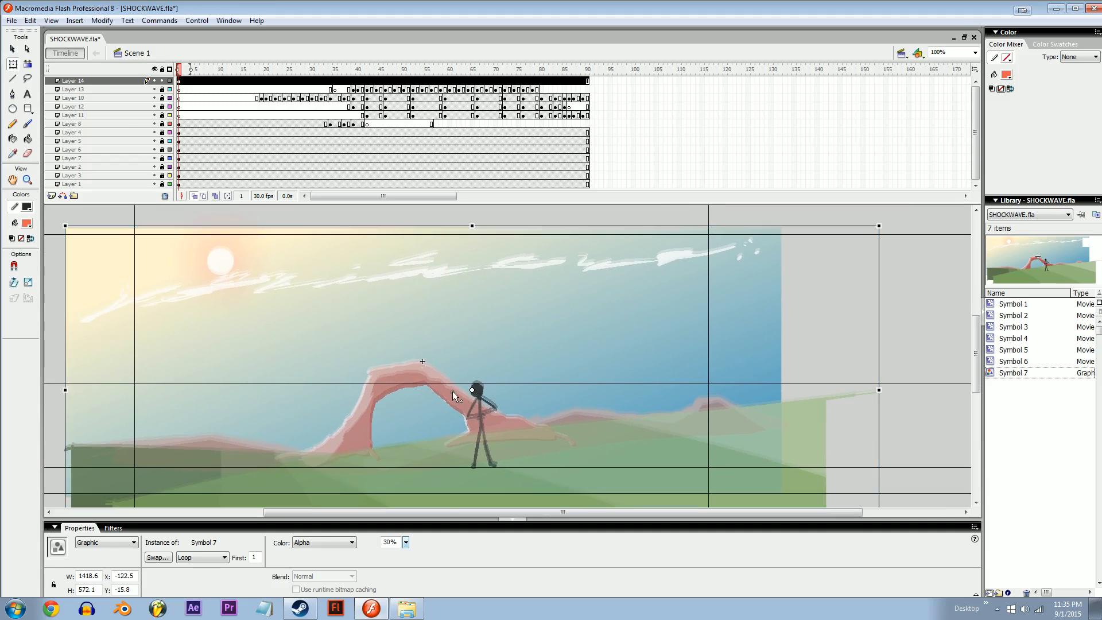
pyautogui.moveTo(501, 382); pyautogui.dragTo(432, 405)
pyautogui.moveTo(809, 245); pyautogui.dragTo(832, 235)
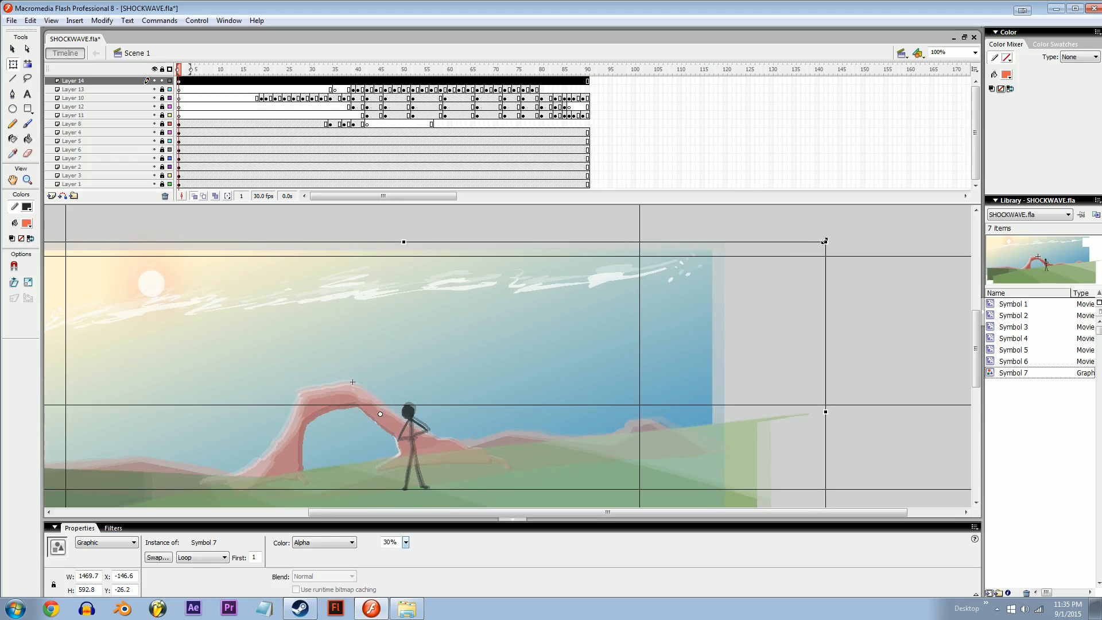
pyautogui.moveTo(410, 448); pyautogui.dragTo(452, 425)
pyautogui.moveTo(505, 377); pyautogui.dragTo(433, 392)
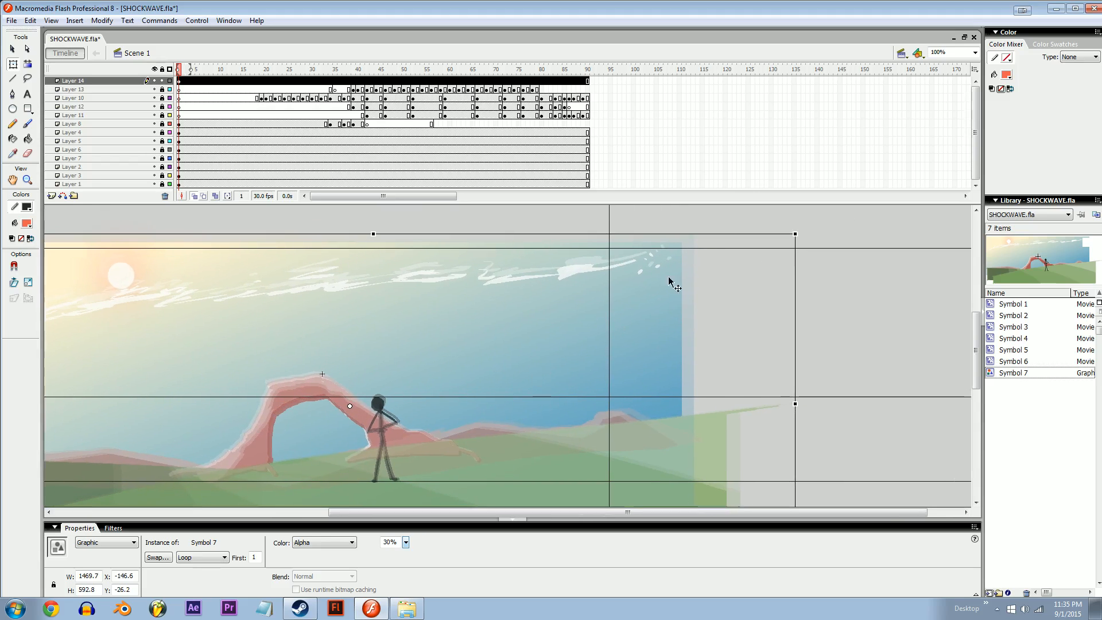
pyautogui.moveTo(412, 291); pyautogui.dragTo(464, 288)
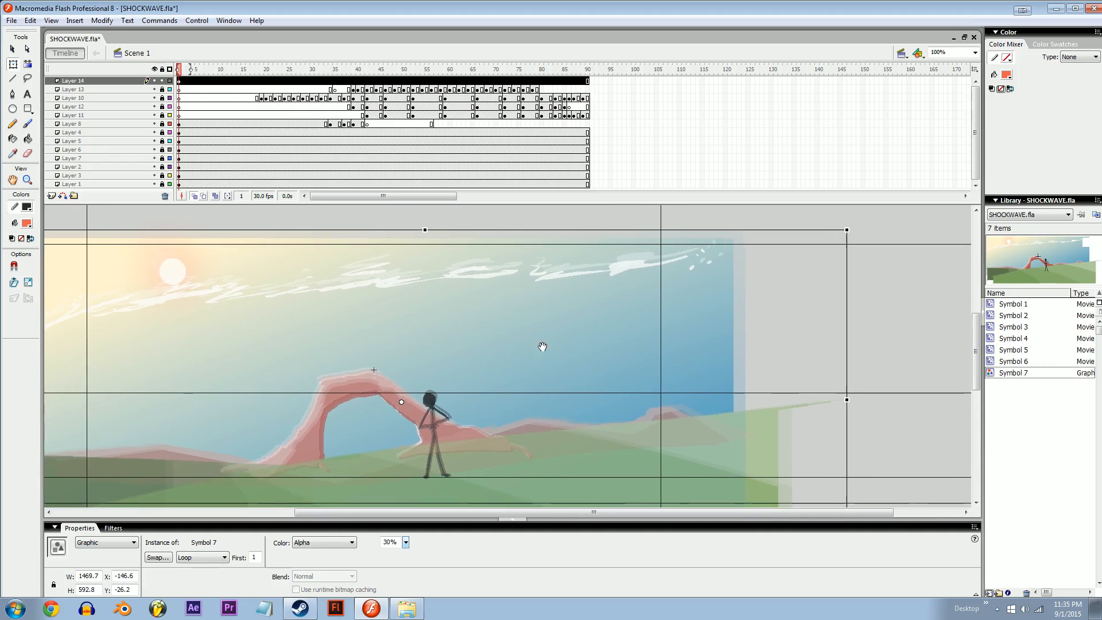
pyautogui.moveTo(846, 230); pyautogui.dragTo(795, 248)
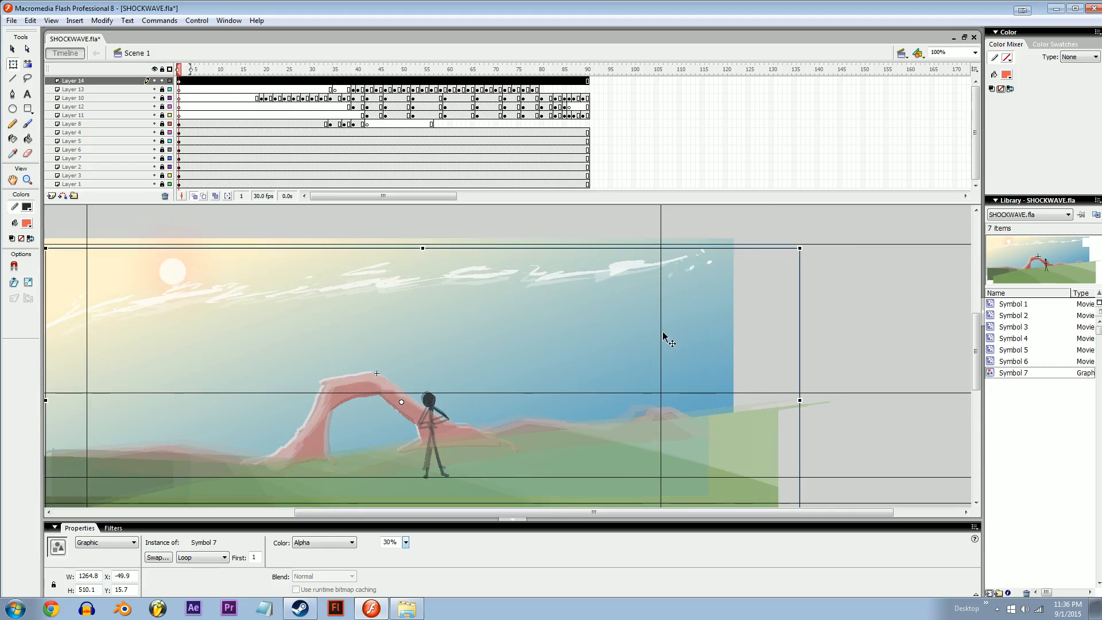
pyautogui.hotkey('shift', 'Left')
pyautogui.hotkey('shift', 'Left')
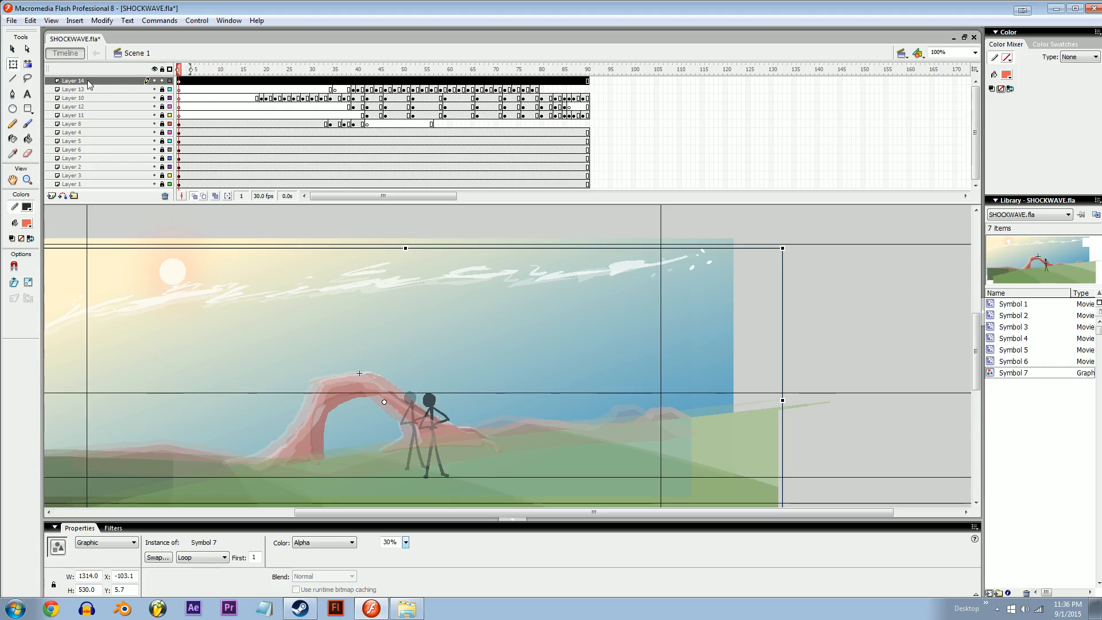
# Step: Move the ring's layer, Layer 13, above Layer 14 and turn it into a mask for the scene copy
pyautogui.click(108, 81)
pyautogui.moveTo(103, 89); pyautogui.dragTo(100, 79)
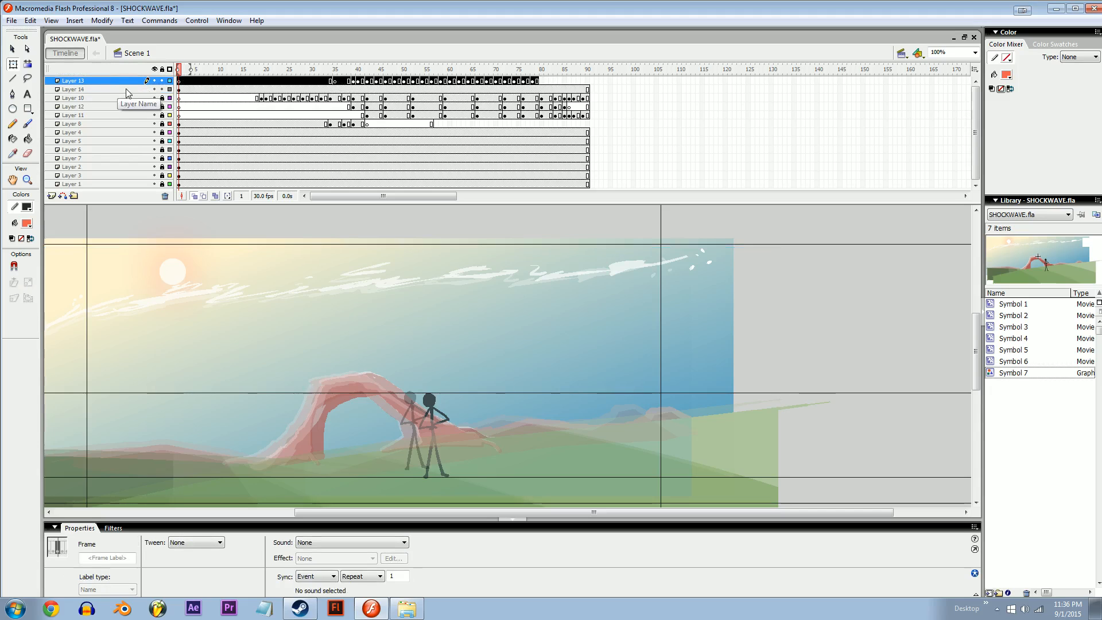
pyautogui.click(376, 81)
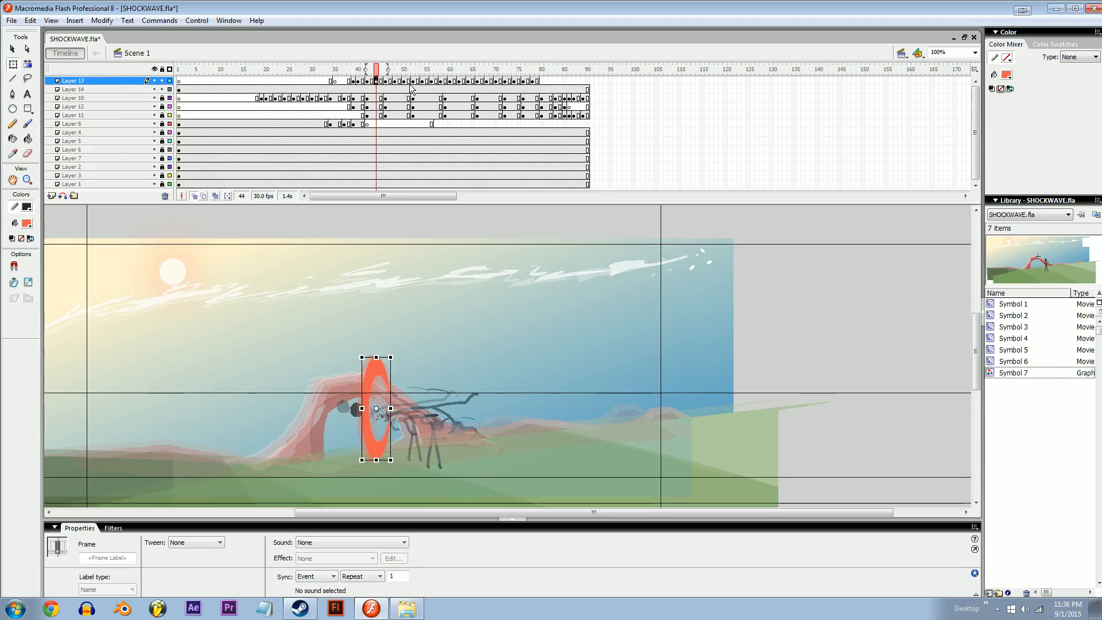
pyautogui.rightClick(102, 81)
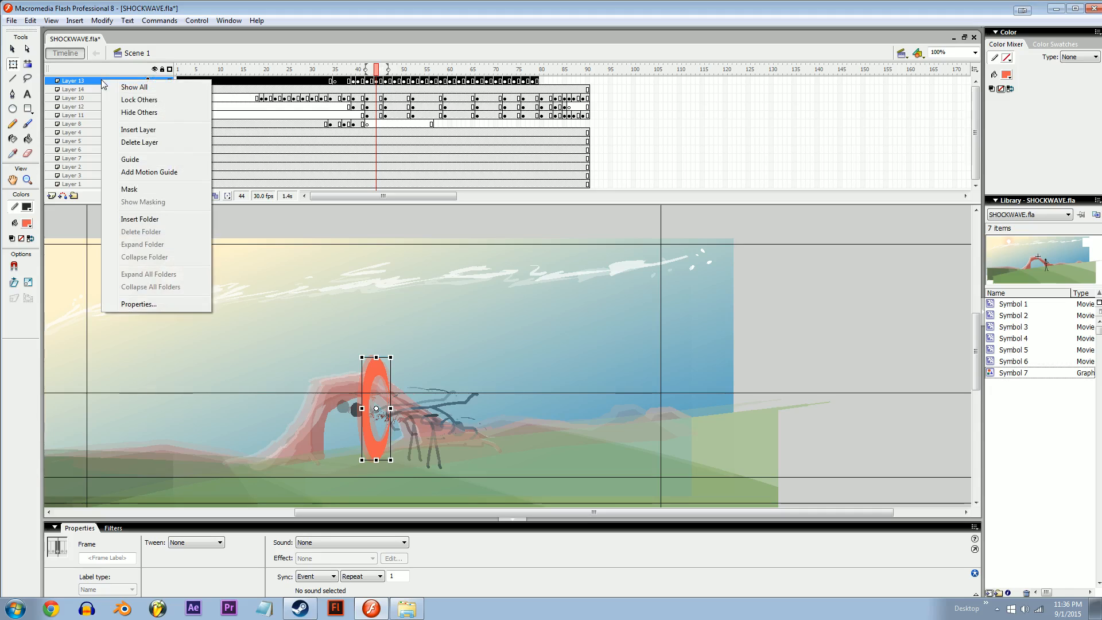
pyautogui.click(130, 189)
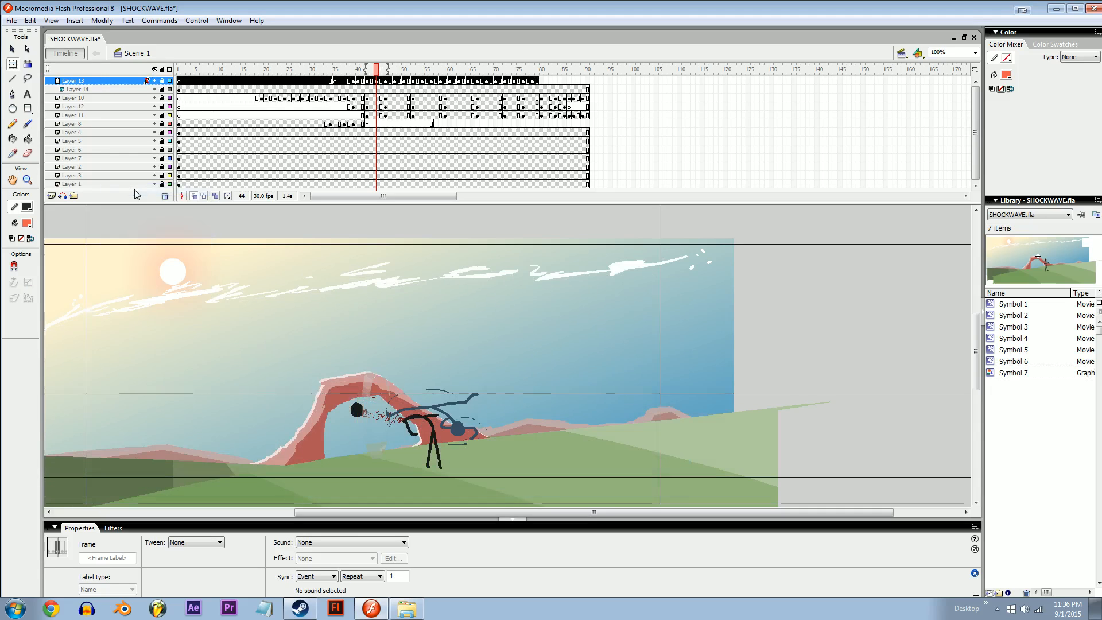
# Step: Unlock the mask and masked layers and set the scene copy's color effect to None
pyautogui.click(163, 81)
pyautogui.click(163, 89)
pyautogui.click(139, 91)
pyautogui.click(575, 310)
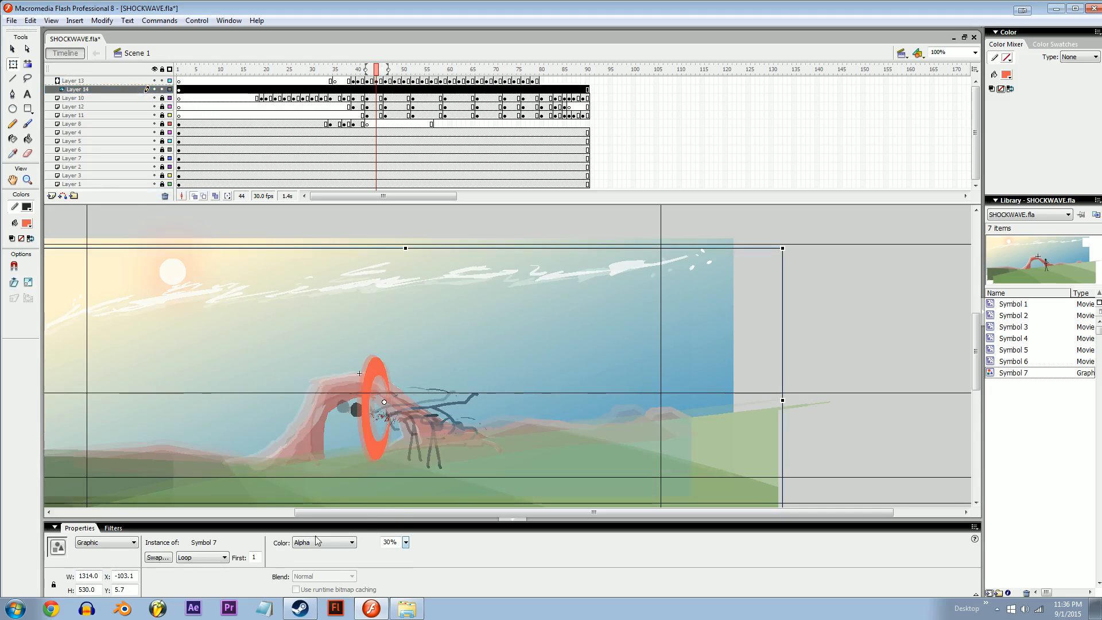
pyautogui.moveTo(406, 542); pyautogui.dragTo(399, 488)
pyautogui.click(321, 543)
pyautogui.click(313, 553)
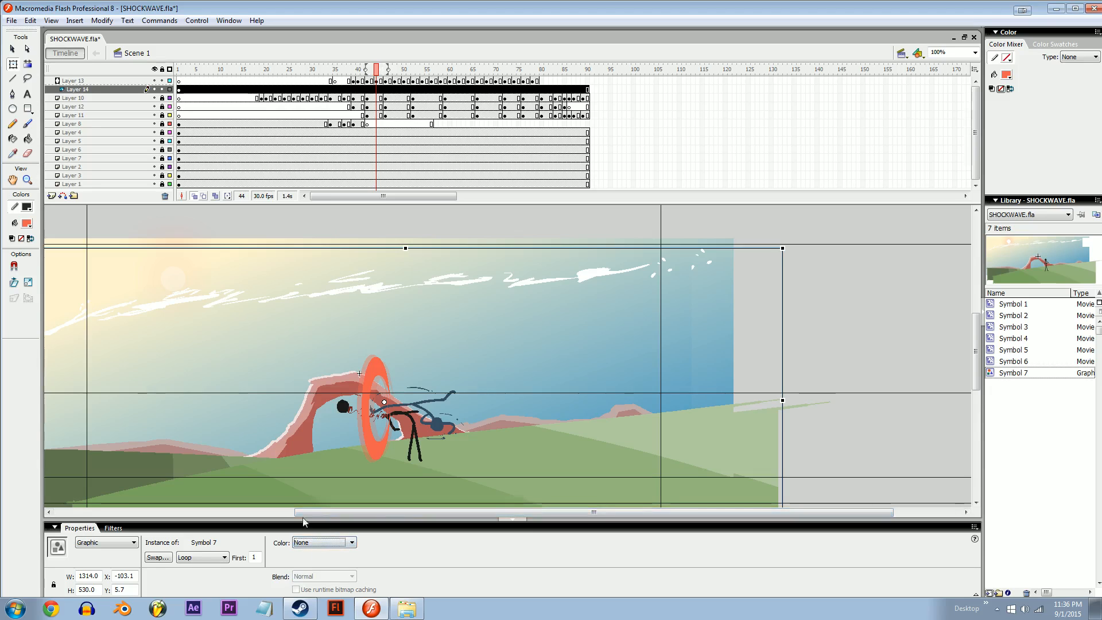
# Step: Lock the mask and masked layers and examine the distortion the ring makes across the rock arch at frame 61
pyautogui.click(163, 89)
pyautogui.click(162, 81)
pyautogui.click(313, 71)
pyautogui.moveTo(313, 74); pyautogui.dragTo(455, 88)
pyautogui.press('F8')
pyautogui.click(629, 336)
pyautogui.hotkey('ctrl', '-')
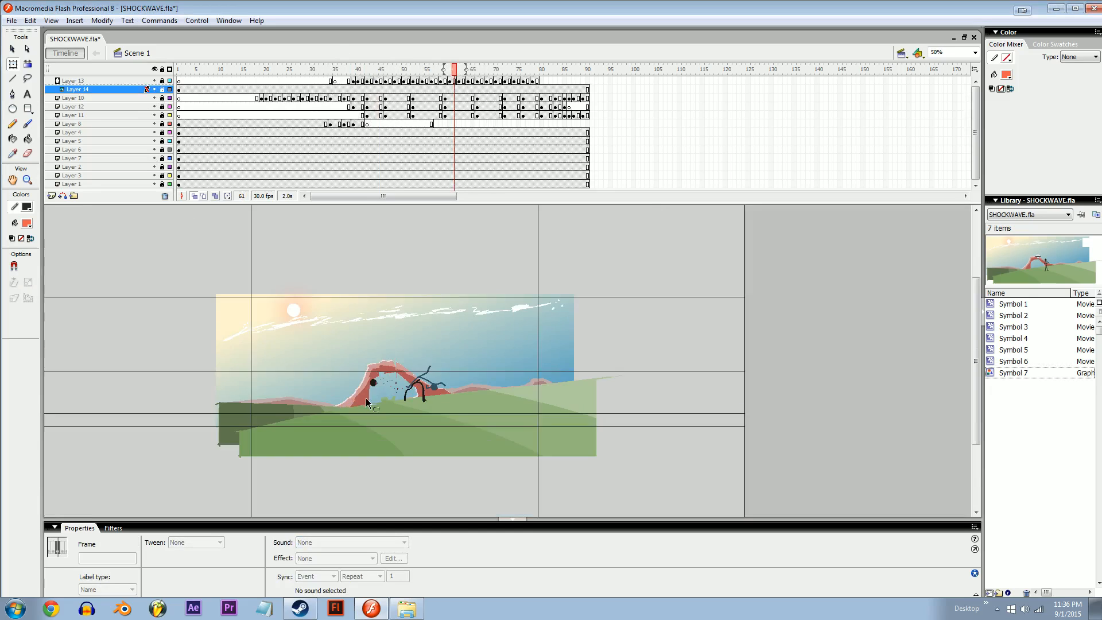
pyautogui.hotkey('ctrl', '=')
pyautogui.hotkey('ctrl', '=')
pyautogui.hotkey('ctrl', '=')
pyautogui.moveTo(509, 352); pyautogui.dragTo(531, 350)
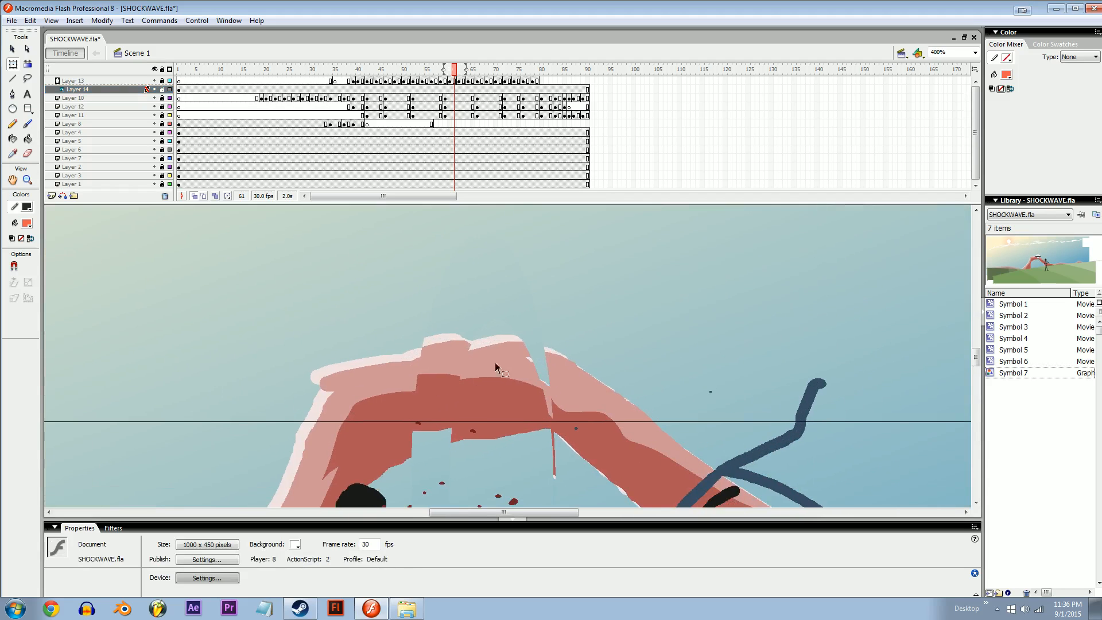
pyautogui.moveTo(497, 412); pyautogui.dragTo(475, 246)
pyautogui.hotkey('ctrl', '-')
# Step: Insert a keyframe at frame 38 of Layer 14, clear the scene copy from the frames before it, and lock the layer
pyautogui.moveTo(455, 69); pyautogui.dragTo(351, 90)
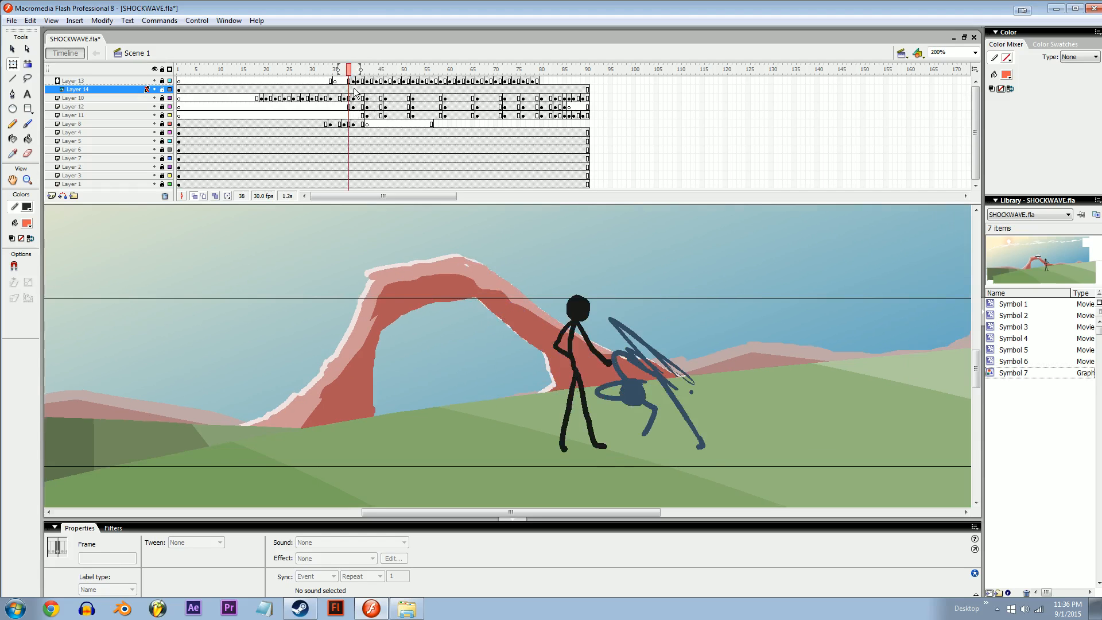
pyautogui.click(353, 90)
pyautogui.click(343, 90)
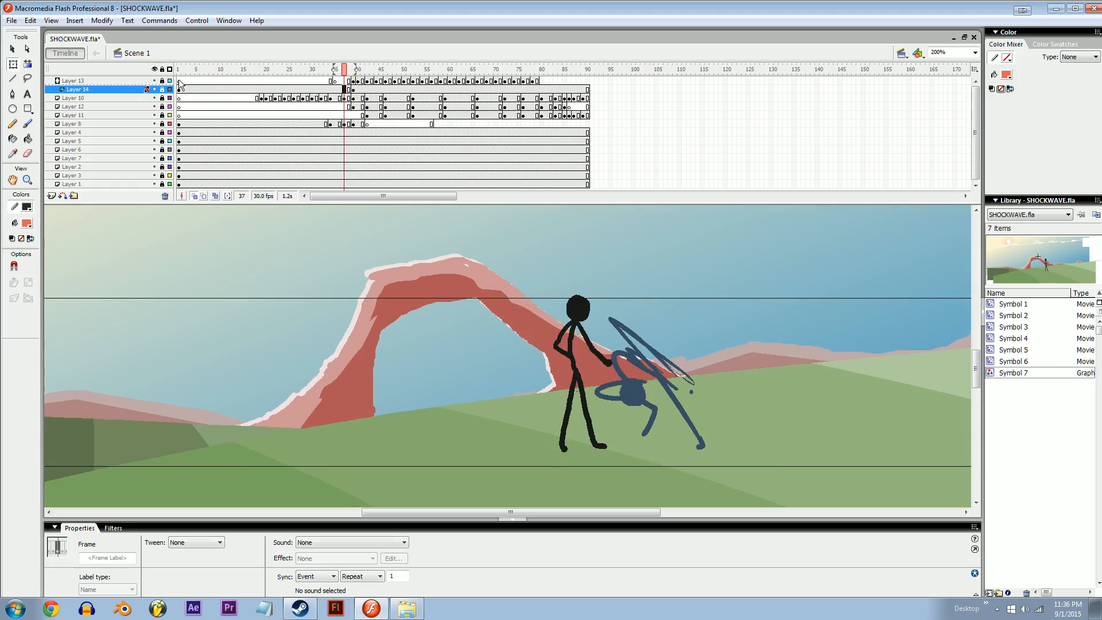
pyautogui.click(216, 89)
pyautogui.moveTo(218, 71); pyautogui.dragTo(253, 72)
pyautogui.click(247, 81)
pyautogui.click(247, 90)
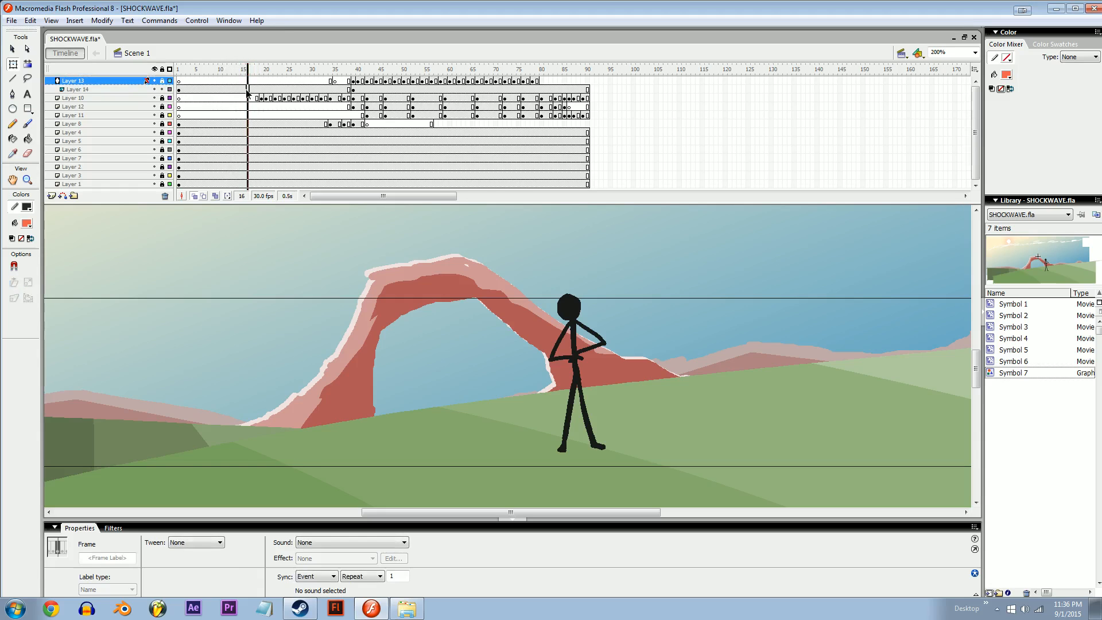
pyautogui.click(335, 69)
pyautogui.moveTo(336, 69)
pyautogui.mouseDown()
pyautogui.moveTo(359, 70)
pyautogui.moveTo(344, 69)
pyautogui.mouseUp()
pyautogui.click(163, 90)
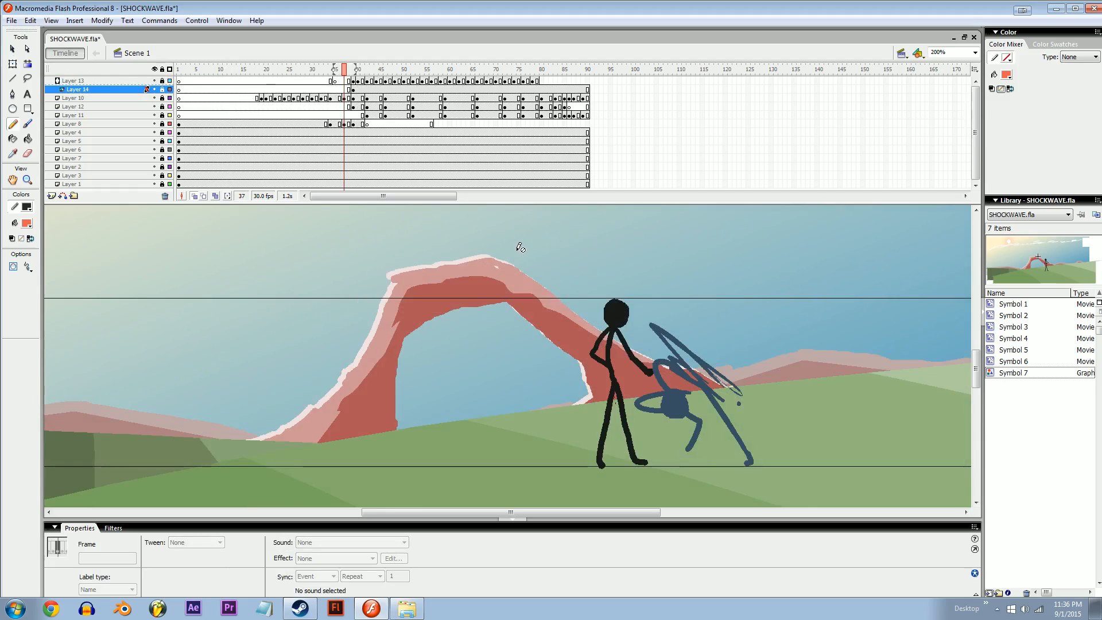
# Step: Compare the scene at frame 37, with Layer 14 briefly unlocked, to the masked shockwave distortion at frame 56
pyautogui.hotkey('ctrl', '1')
pyautogui.press('v')
pyautogui.click(516, 356)
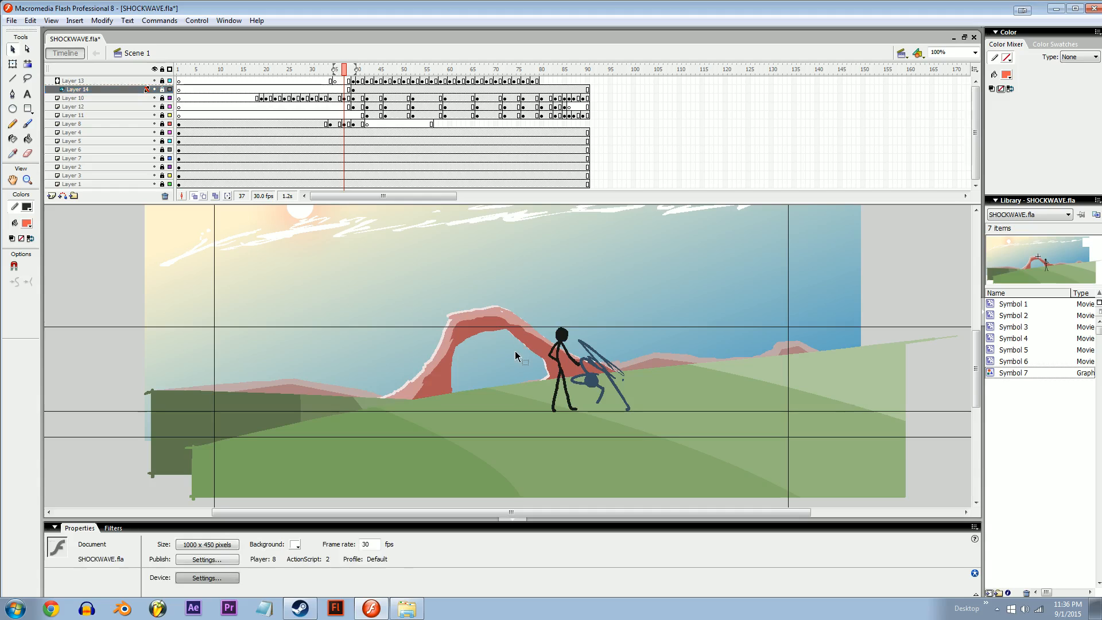
pyautogui.click(162, 90)
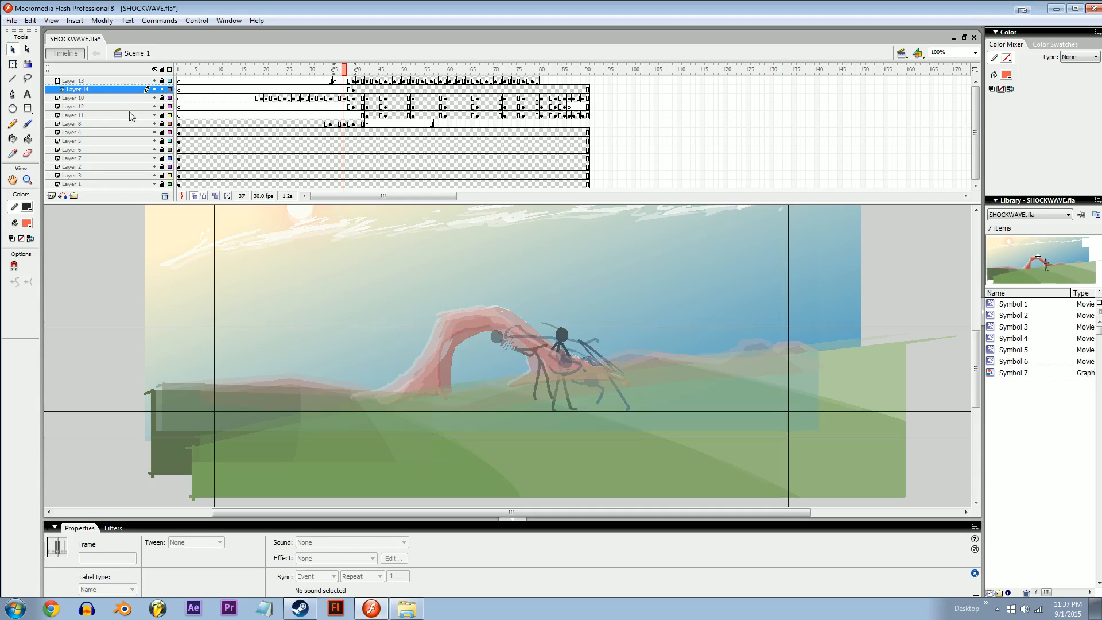
pyautogui.click(162, 89)
pyautogui.moveTo(338, 70); pyautogui.dragTo(431, 86)
pyautogui.press('space')
pyautogui.moveTo(568, 305); pyautogui.dragTo(522, 319)
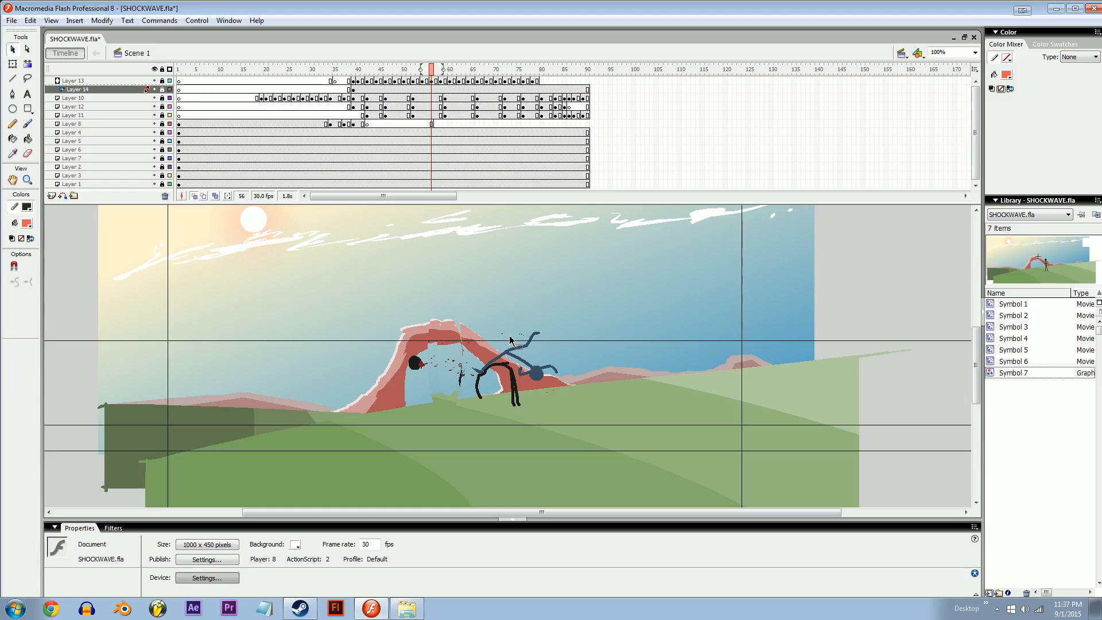
pyautogui.press('space')
pyautogui.moveTo(394, 299); pyautogui.dragTo(327, 335)
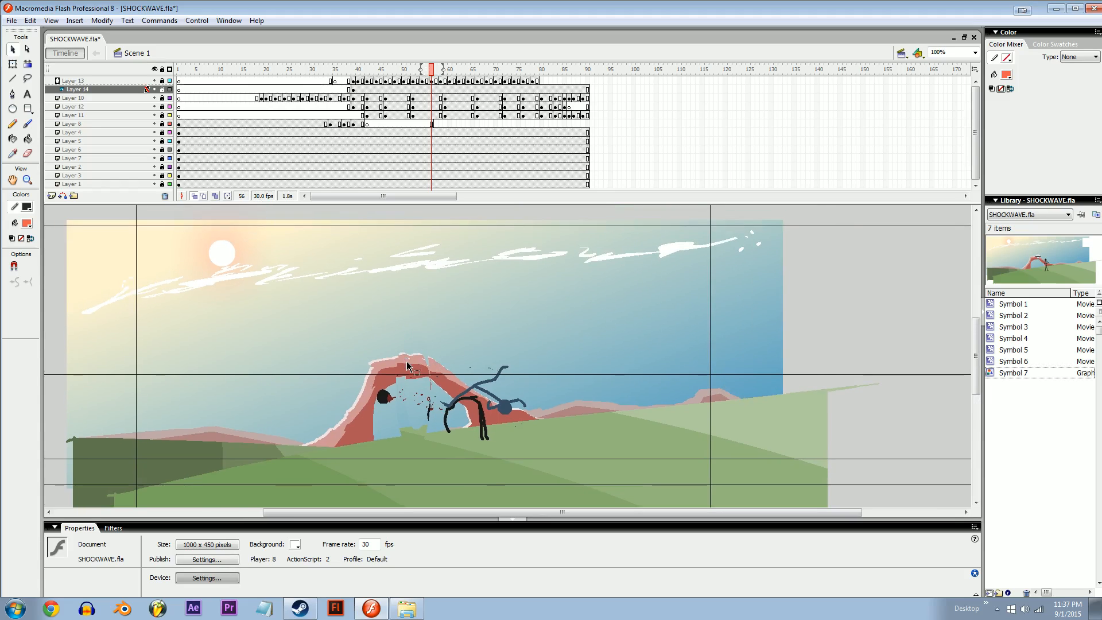
# Step: Unlock Layers 2 and 3, select the sun and clouds, and move them down until the clouds sit just above the rock arch
pyautogui.click(150, 176)
pyautogui.click(154, 176)
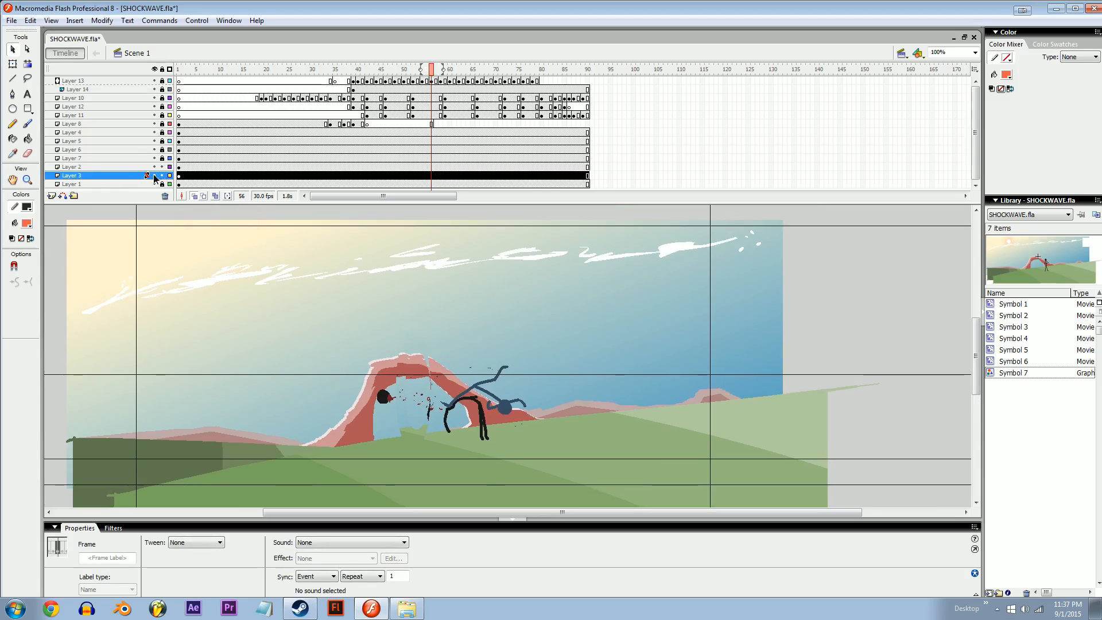
pyautogui.click(154, 176)
pyautogui.click(133, 167)
pyautogui.hotkey('ctrl', 'a')
pyautogui.press('space')
pyautogui.moveTo(357, 300); pyautogui.dragTo(345, 329)
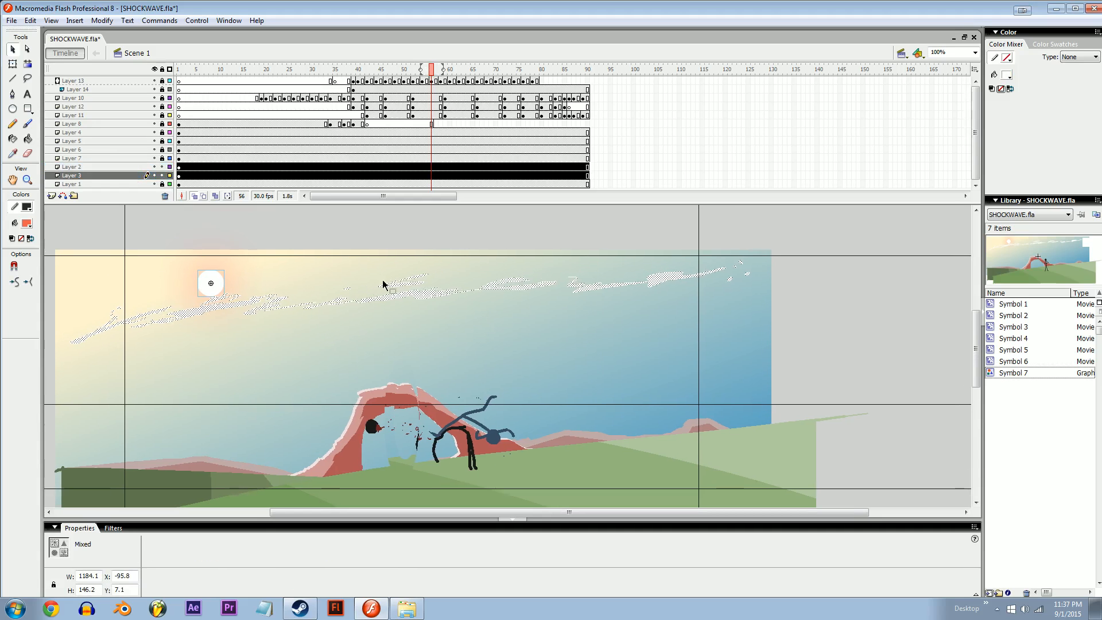
pyautogui.moveTo(403, 292); pyautogui.dragTo(403, 368)
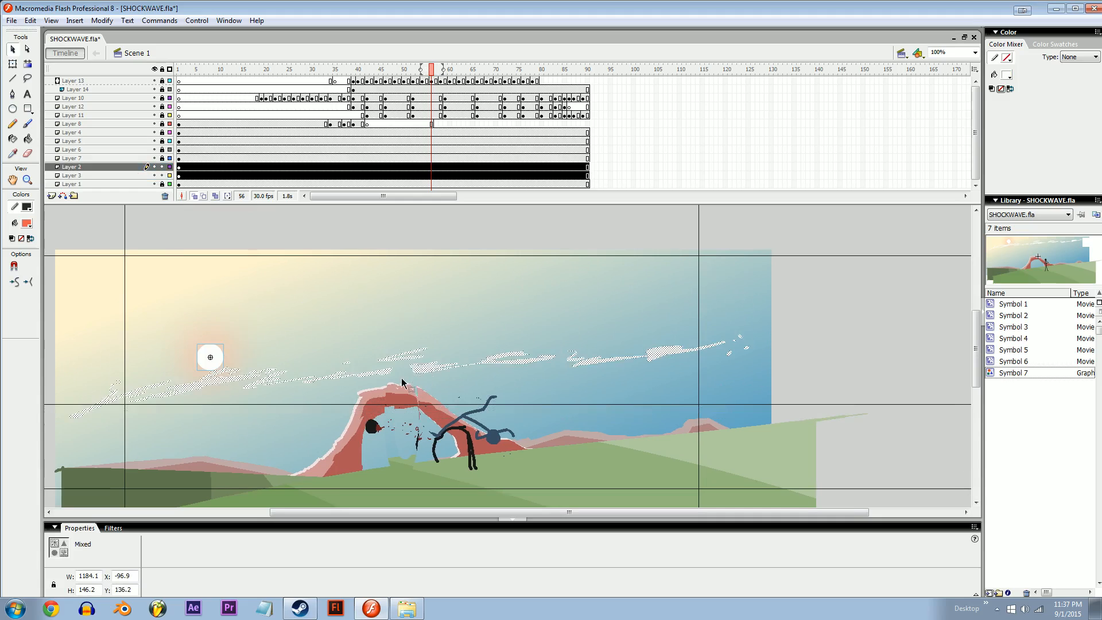
# Step: Move the sun on its own back up above the lowered clouds
pyautogui.moveTo(415, 391); pyautogui.dragTo(449, 367)
pyautogui.moveTo(243, 330); pyautogui.dragTo(246, 279)
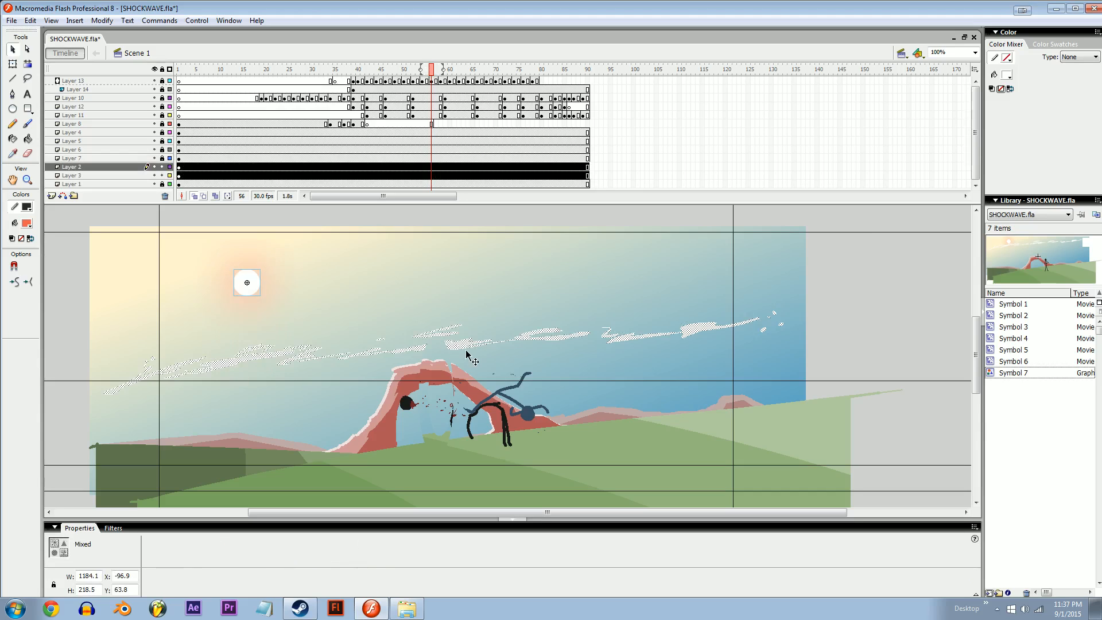
pyautogui.click(454, 311)
# Step: Copy the clouds into frame 1 of a new layer above Layer 2 and enlarge the copy to about 2620 px wide
pyautogui.click(166, 167)
pyautogui.click(163, 167)
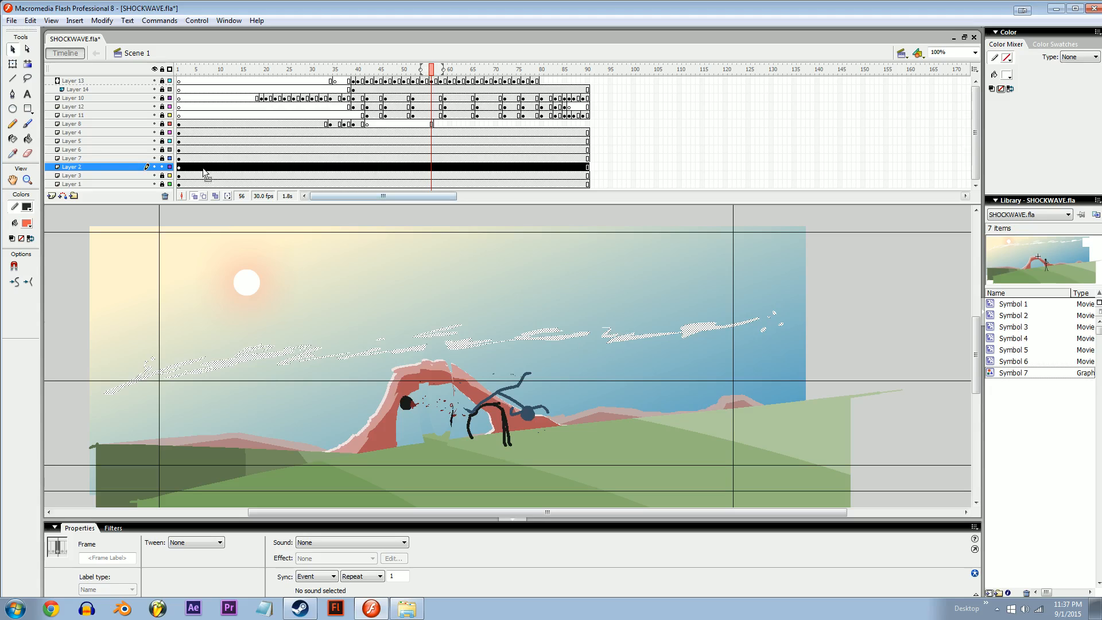
pyautogui.click(52, 196)
pyautogui.click(179, 167)
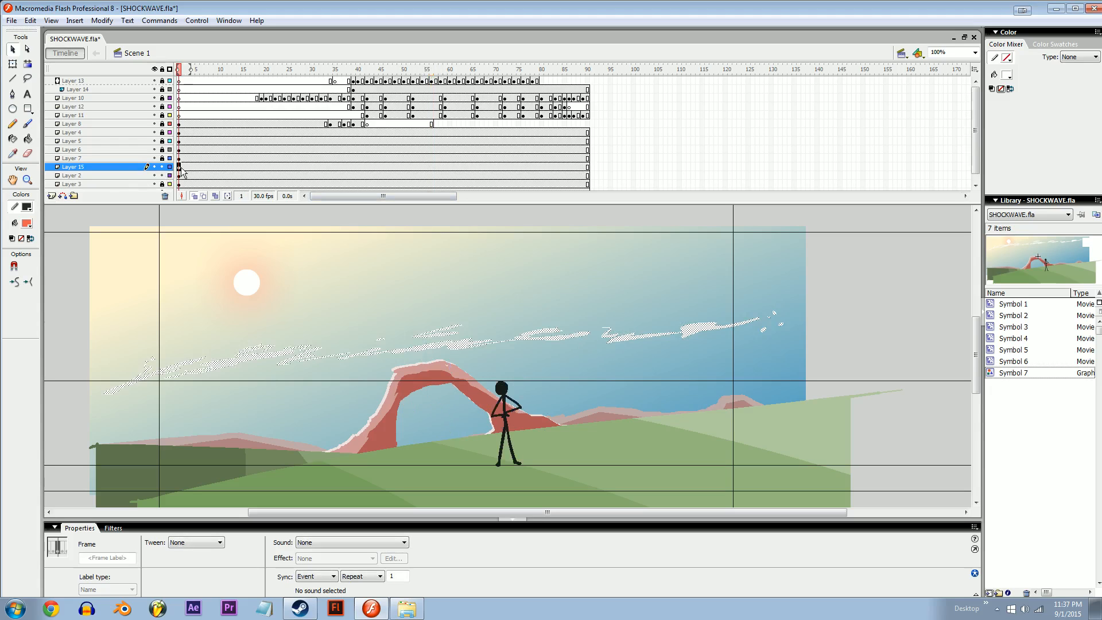
pyautogui.moveTo(462, 343); pyautogui.dragTo(459, 296)
pyautogui.press('q')
pyautogui.moveTo(784, 269); pyautogui.dragTo(1101, 212)
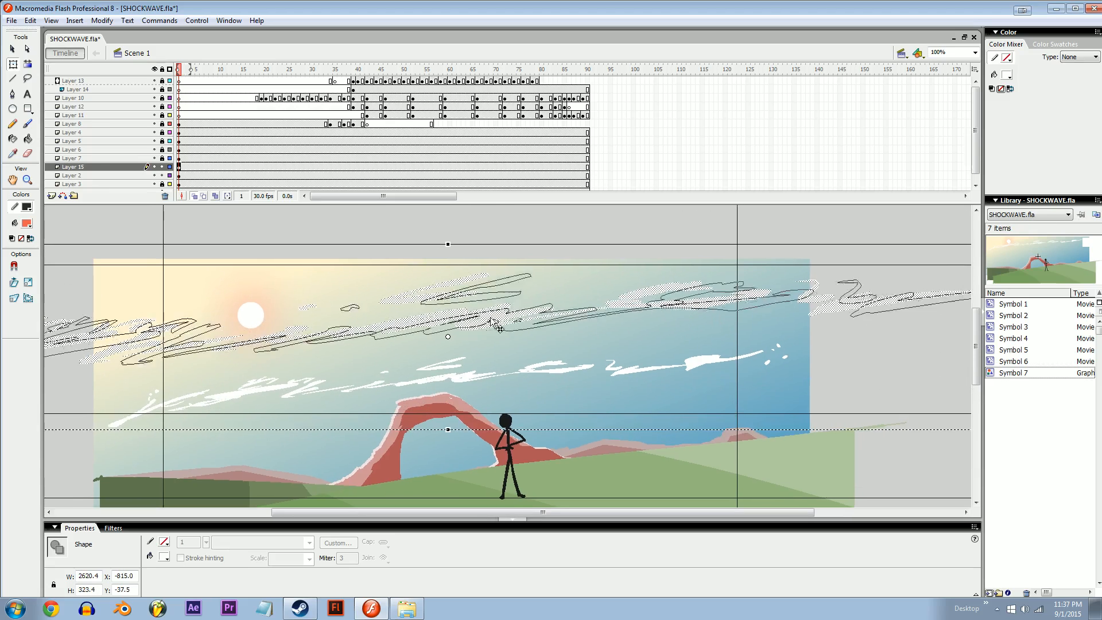
# Step: Flip the cloud copy horizontally, tilt it slightly upward to the right, and place it across the sky above the original clouds
pyautogui.moveTo(683, 320); pyautogui.dragTo(683, 319)
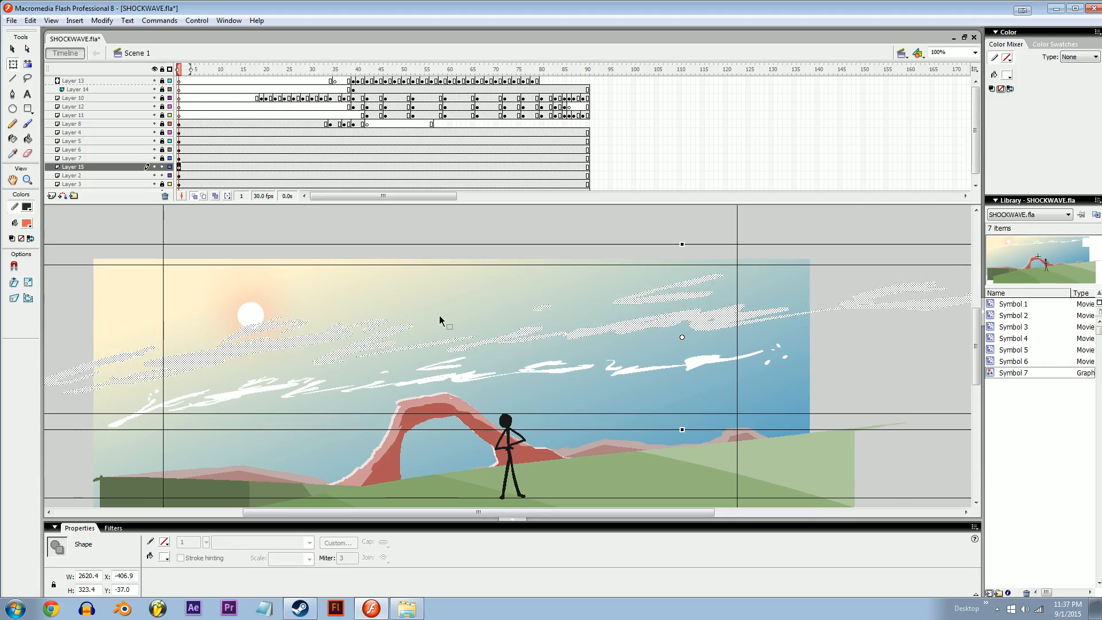
pyautogui.hotkey('ctrl', 'shift', 'h')
pyautogui.moveTo(484, 306); pyautogui.dragTo(324, 323)
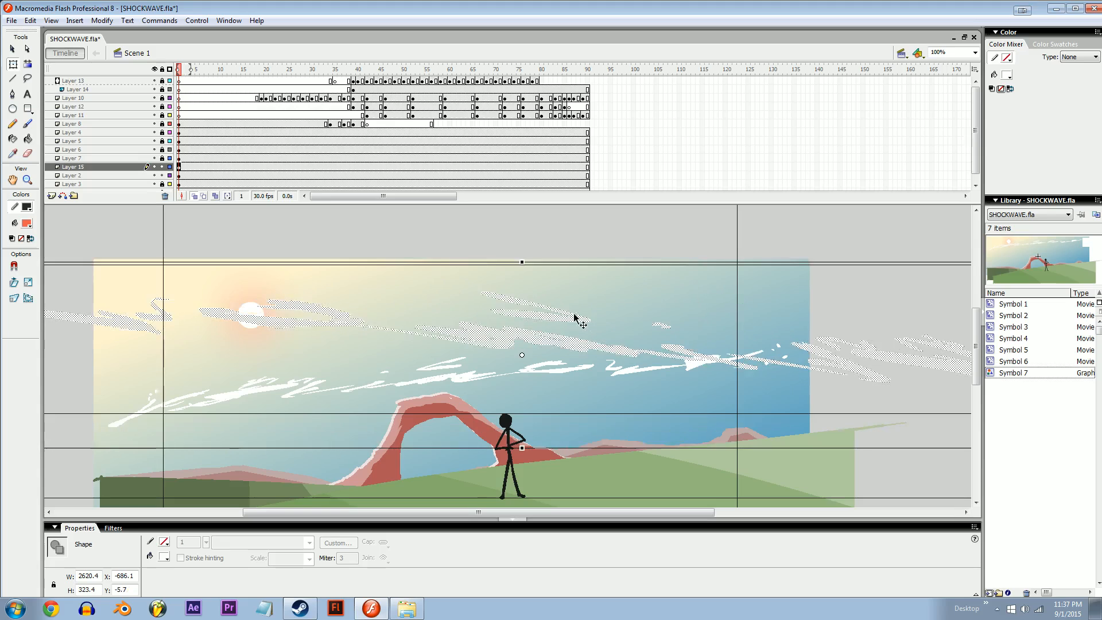
pyautogui.hotkey('ctrl', '-')
pyautogui.moveTo(51, 310); pyautogui.dragTo(175, 367)
pyautogui.moveTo(436, 352); pyautogui.dragTo(432, 354)
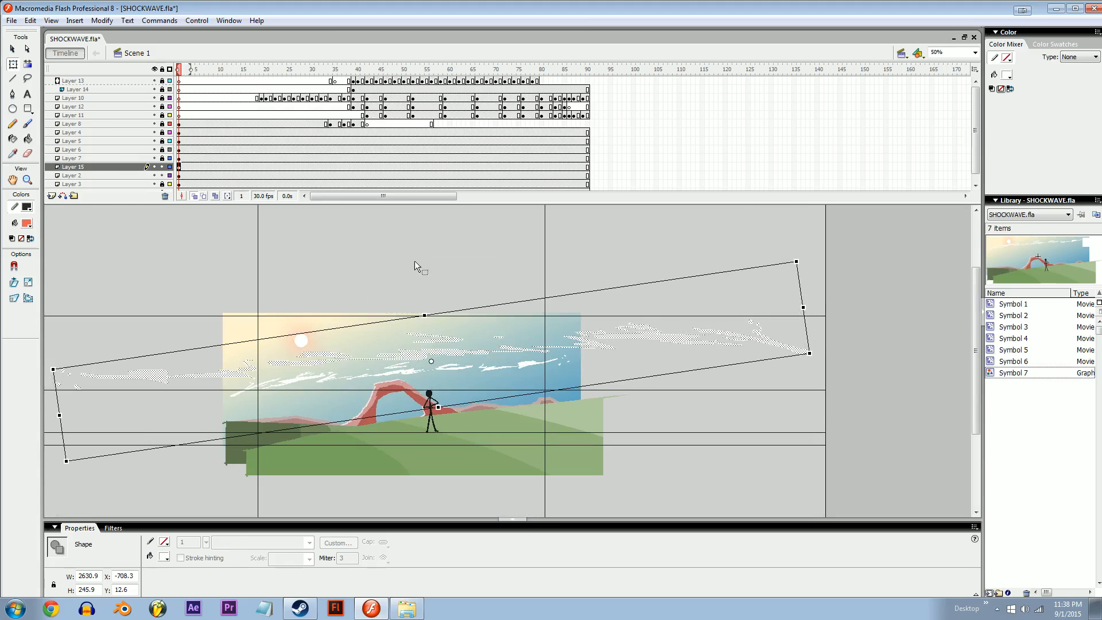
pyautogui.click(416, 262)
pyautogui.hotkey('ctrl', '1')
pyautogui.moveTo(547, 325); pyautogui.dragTo(498, 325)
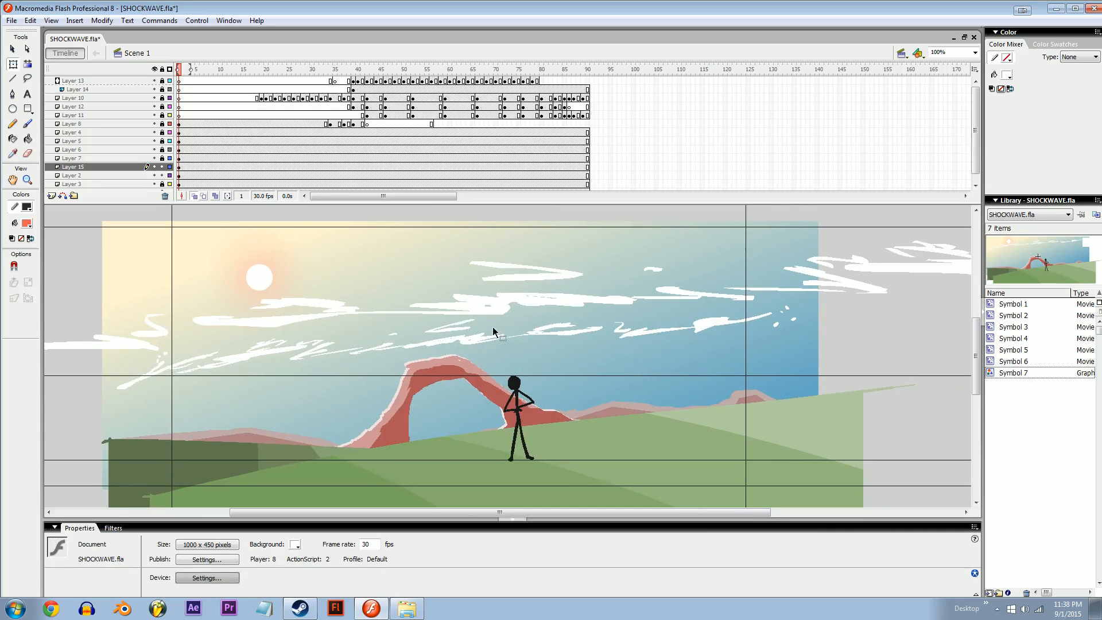
# Step: Unlock Layer 3 and copy frames 1 to 90 of Layers 15, 2 and 3
pyautogui.moveTo(212, 204); pyautogui.dragTo(212, 214)
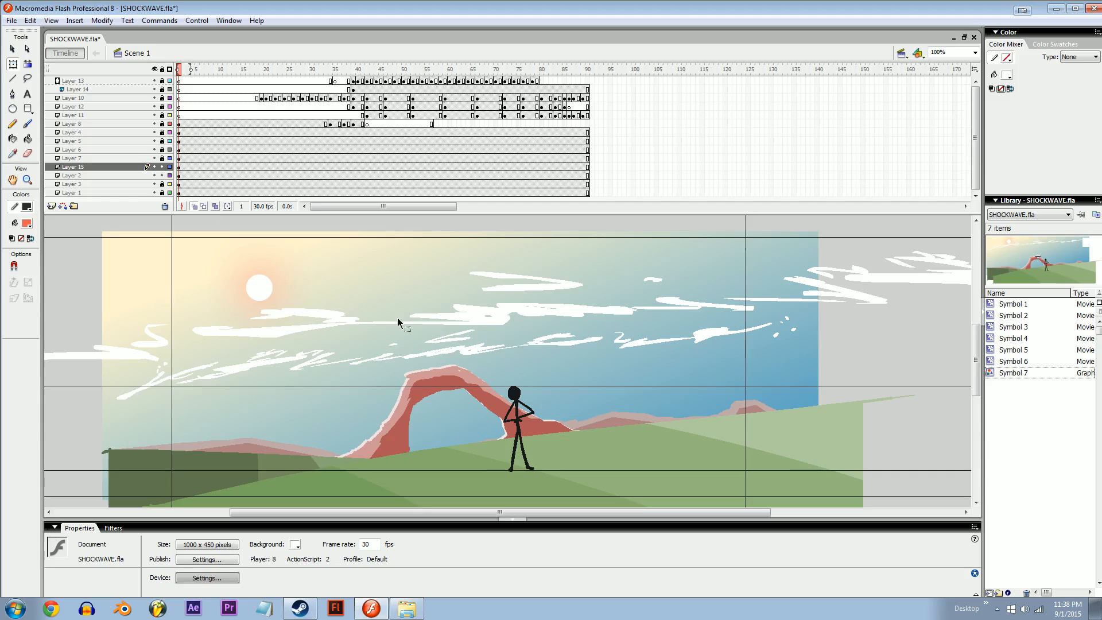
pyautogui.click(161, 166)
pyautogui.click(155, 192)
pyautogui.click(154, 184)
pyautogui.click(155, 193)
pyautogui.click(154, 184)
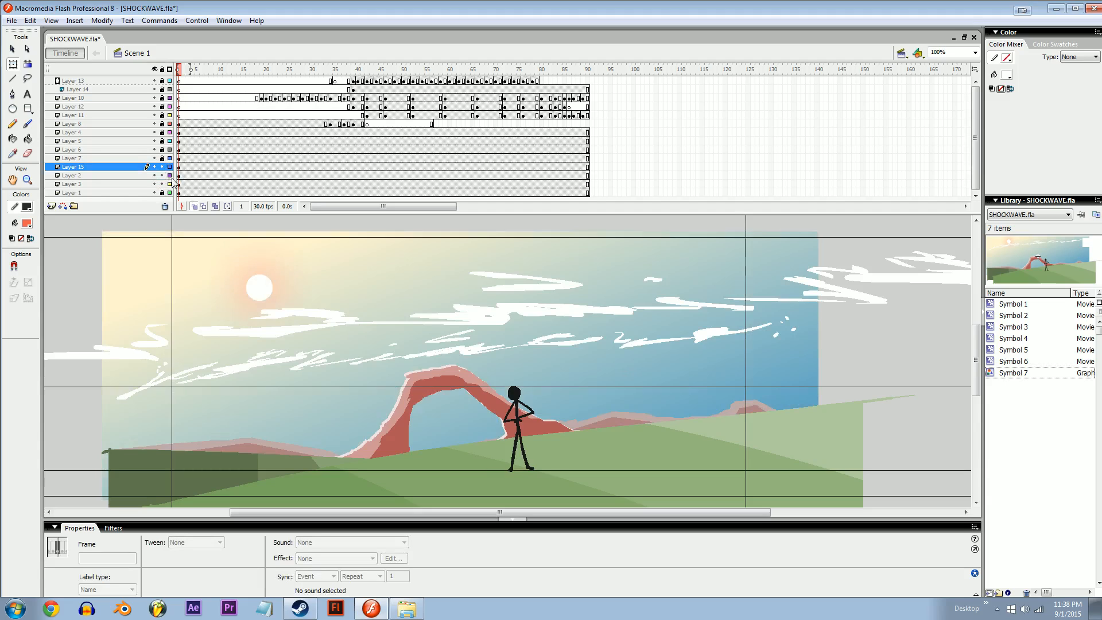
pyautogui.moveTo(181, 191); pyautogui.dragTo(589, 171)
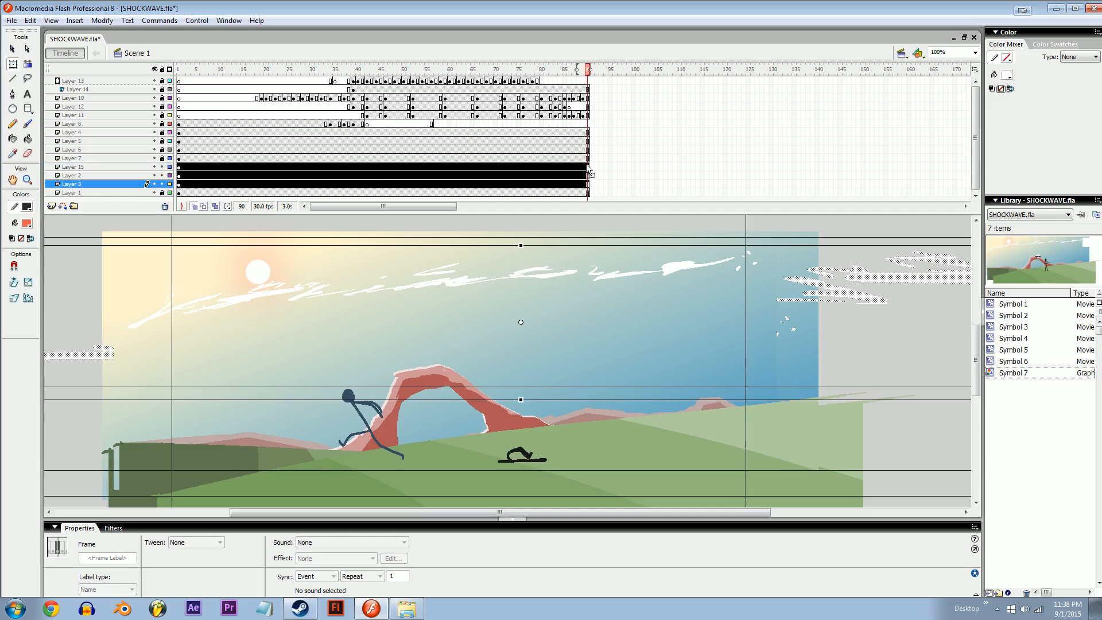
# Step: Open Symbol 7 for editing and delete its old cloud and sun layers, Layer 9 and Layer 10
pyautogui.doubleClick(995, 373)
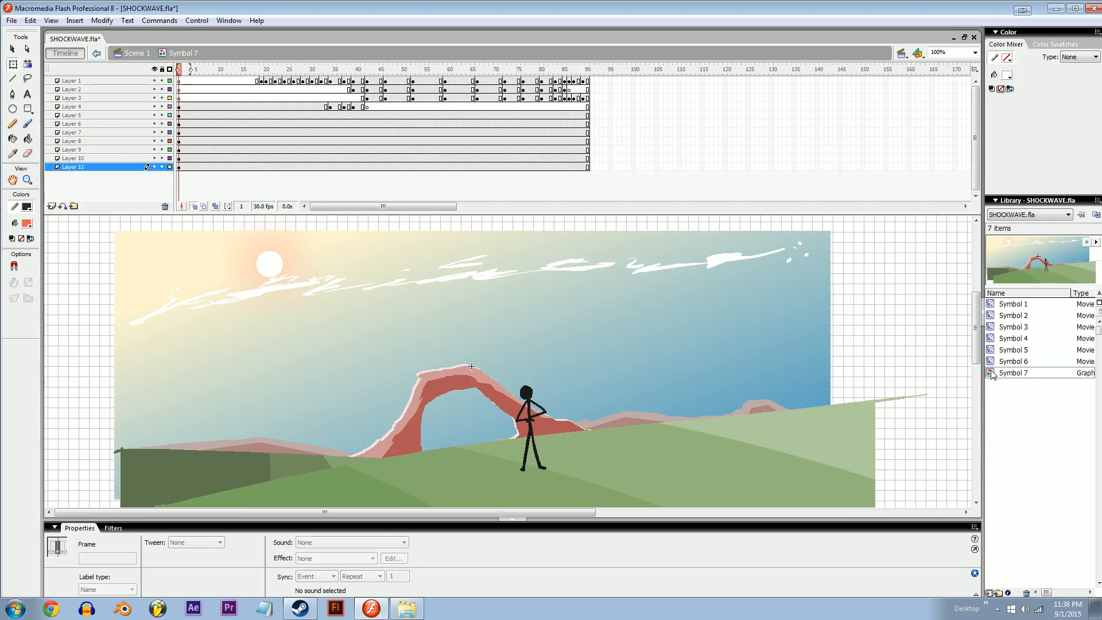
pyautogui.click(155, 158)
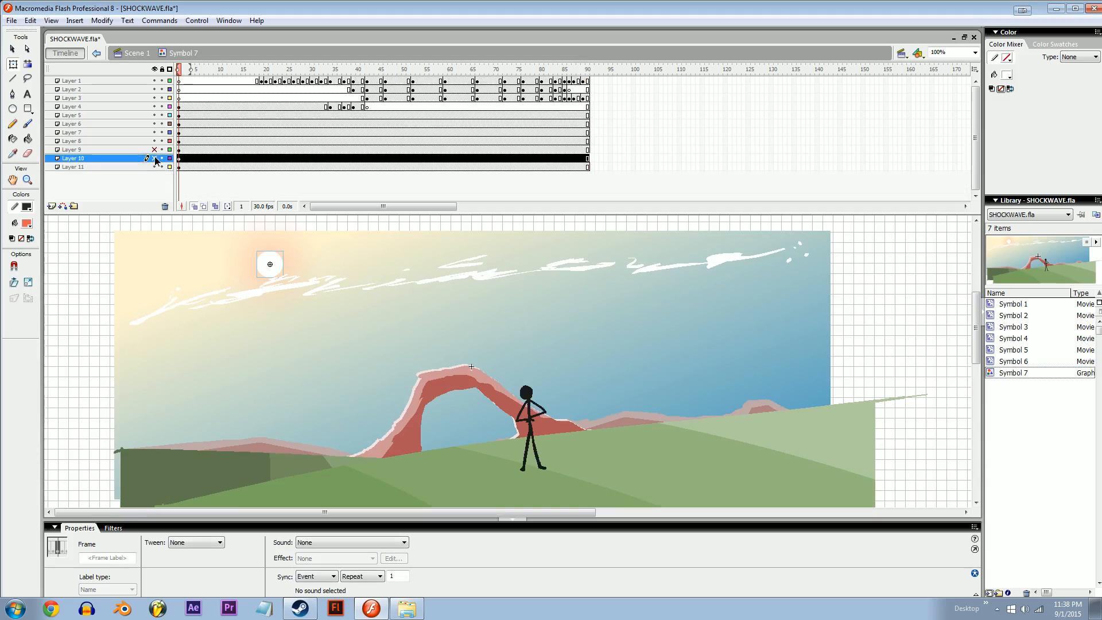
pyautogui.click(154, 158)
pyautogui.keyDown('shift'); pyautogui.click(96, 150); pyautogui.keyUp('shift')
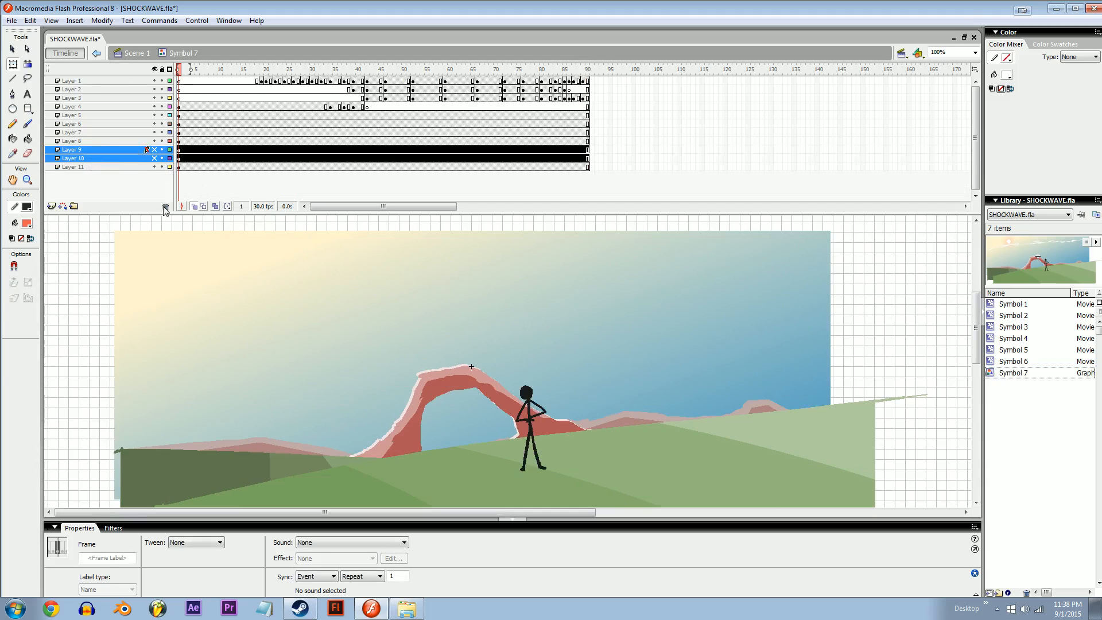
pyautogui.click(165, 207)
# Step: Paste the copied cloud and sun frames into a new layer above Layer 11 in Symbol 7, trimming surplus frames beyond frame 90
pyautogui.click(51, 206)
pyautogui.click(181, 150)
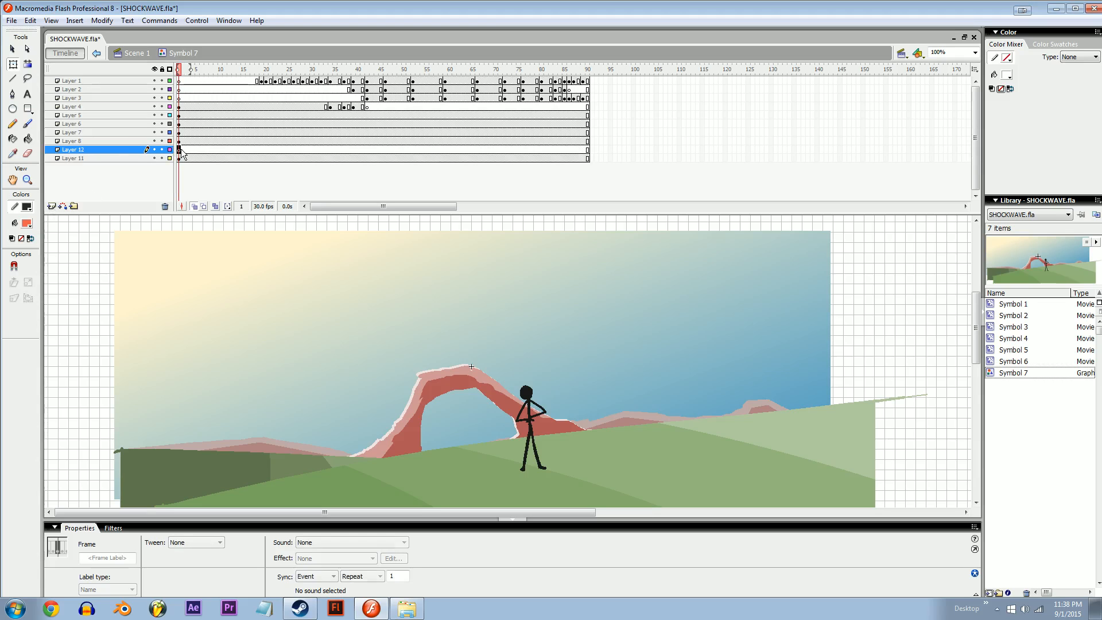
pyautogui.hotkey('ctrl', 'alt', 'v')
pyautogui.moveTo(676, 150); pyautogui.dragTo(592, 150)
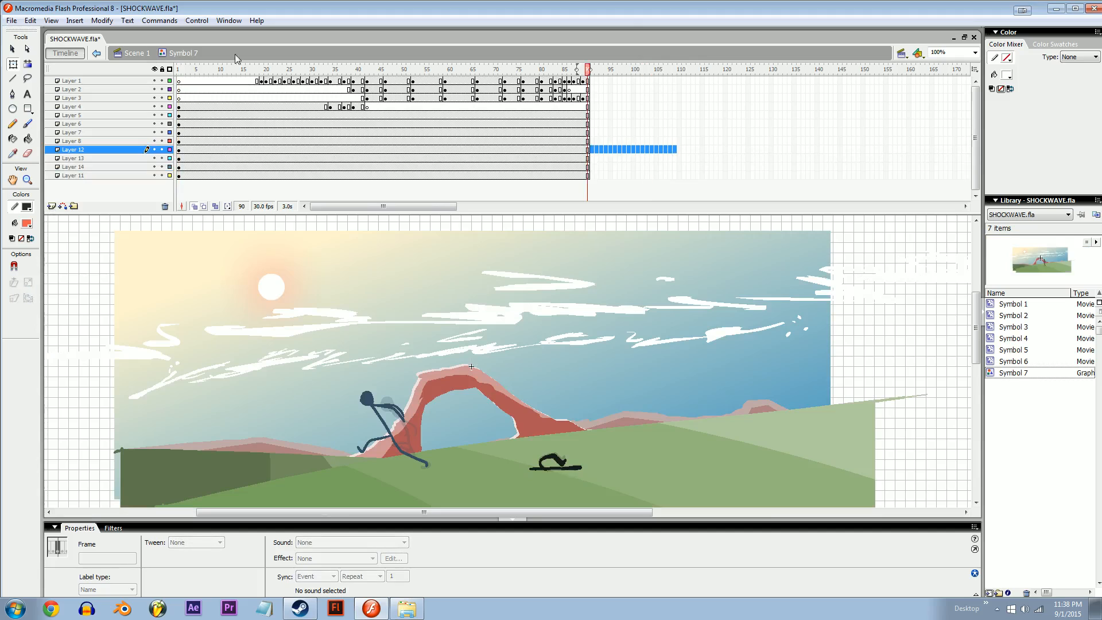
pyautogui.click(133, 53)
pyautogui.click(58, 296)
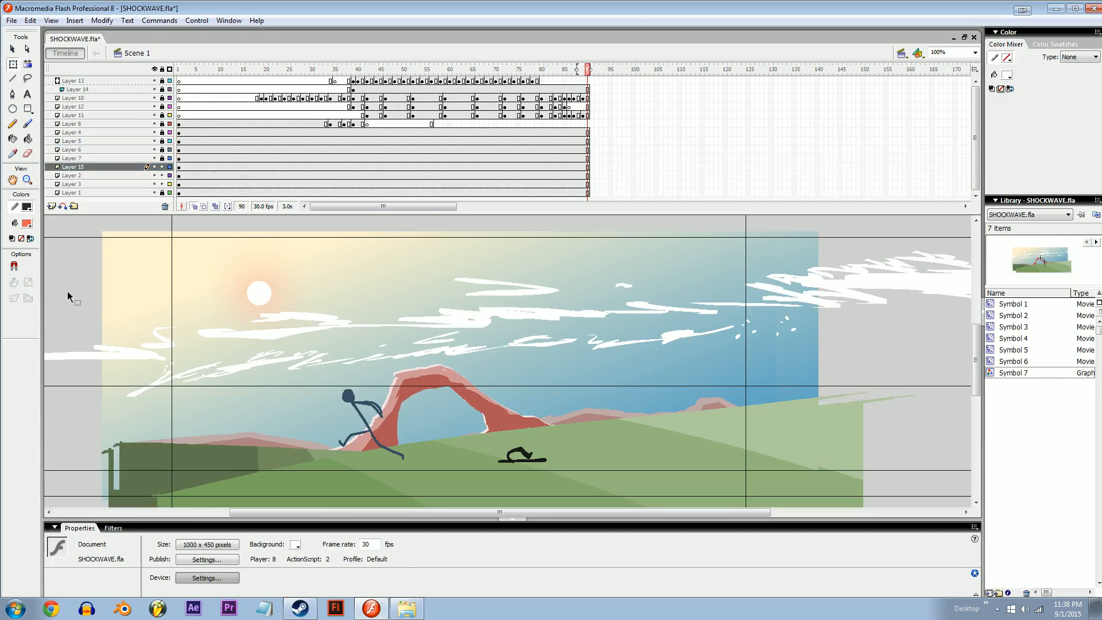
# Step: Test the movie with the added clouds and inspect the shockwave distortion at frames 50 and 51
pyautogui.hotkey('ctrl', 'Return')
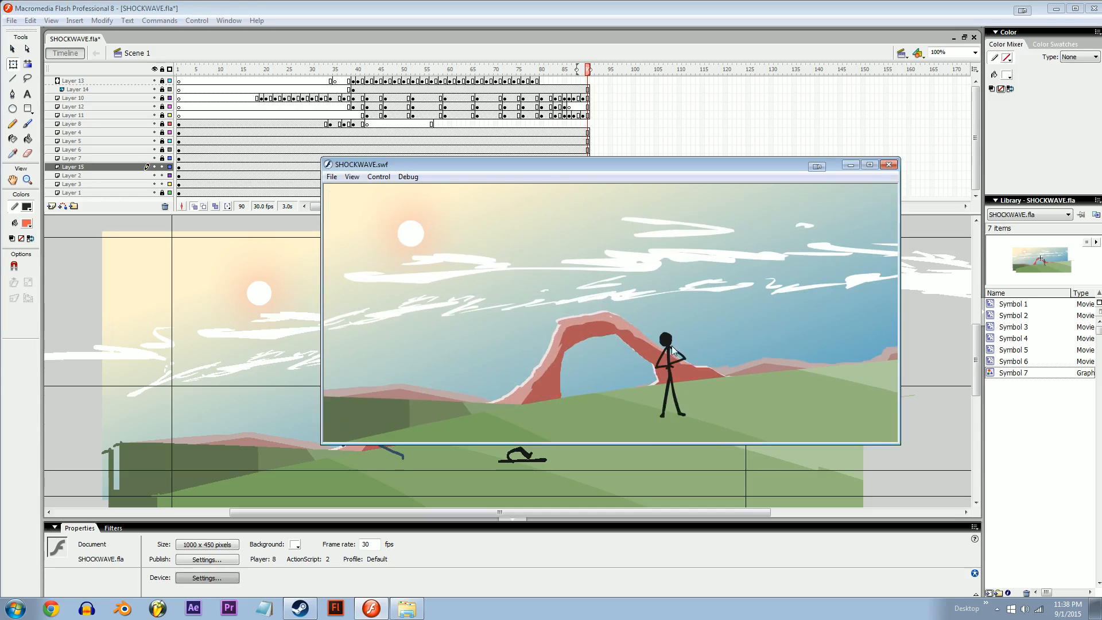
pyautogui.click(888, 166)
pyautogui.click(407, 81)
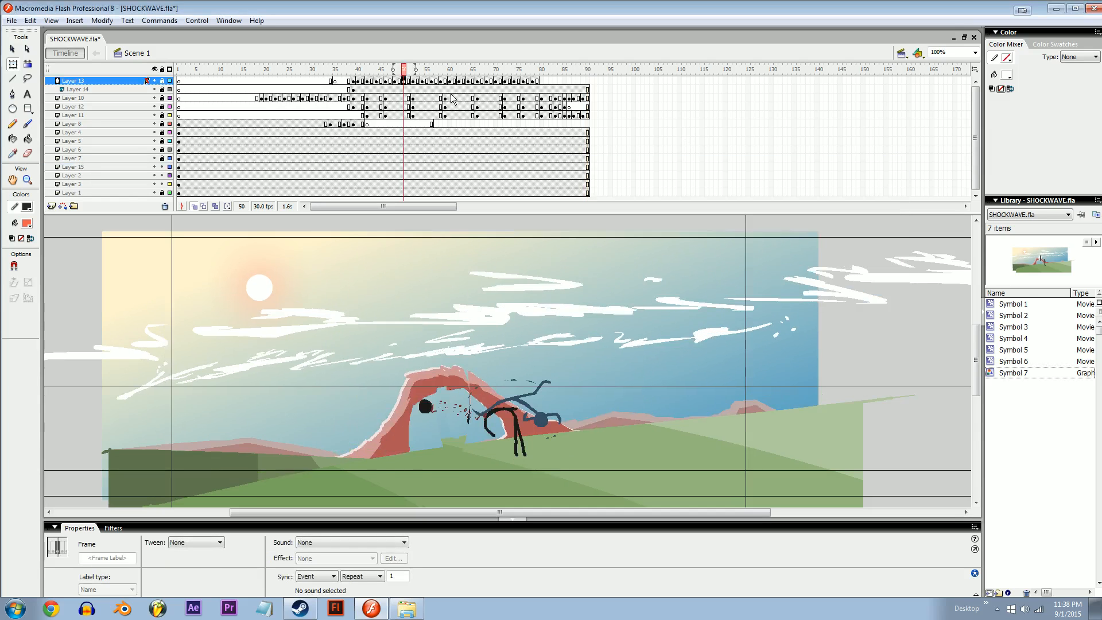
pyautogui.press('.')
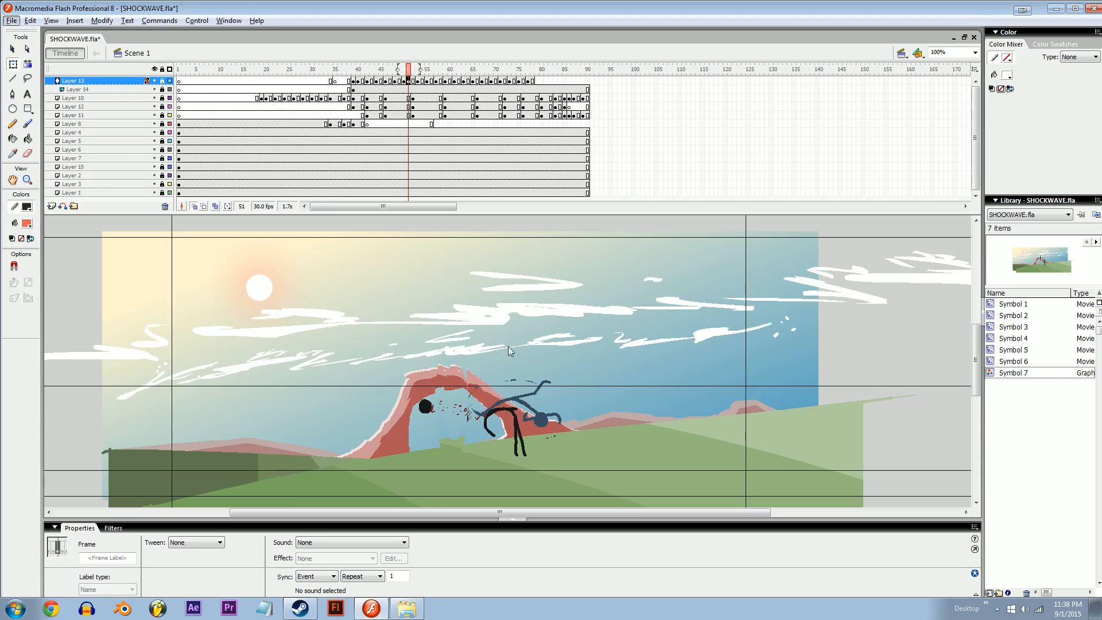
pyautogui.hotkey('ctrl', 'Return')
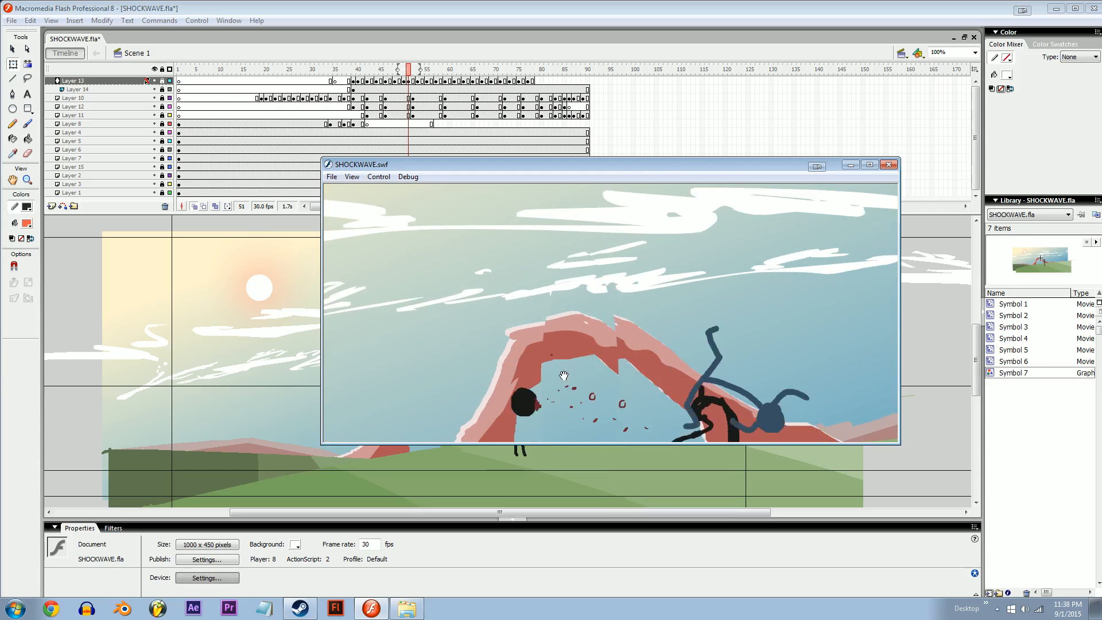
pyautogui.click(888, 164)
# Step: Insert a blank keyframe at frame 79 of Layer 14 and erase a small gap in the thin edge of Symbol 6's ring
pyautogui.click(537, 90)
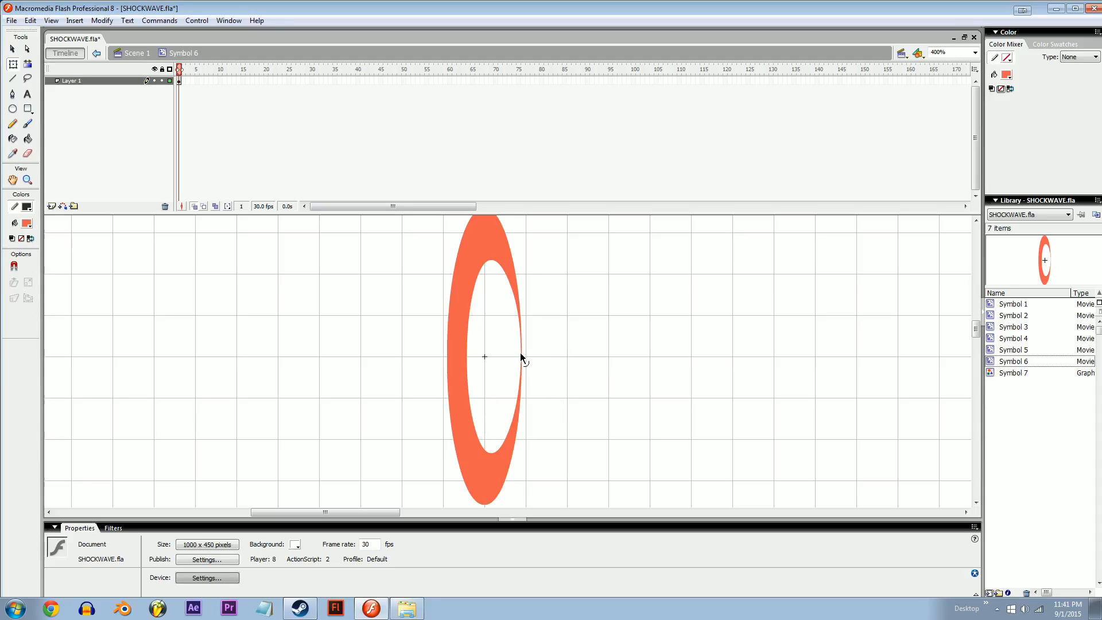
pyautogui.press('e')
pyautogui.moveTo(519, 344)
pyautogui.mouseDown()
pyautogui.moveTo(586, 374)
pyautogui.moveTo(515, 349)
pyautogui.mouseUp()
pyautogui.press('v')
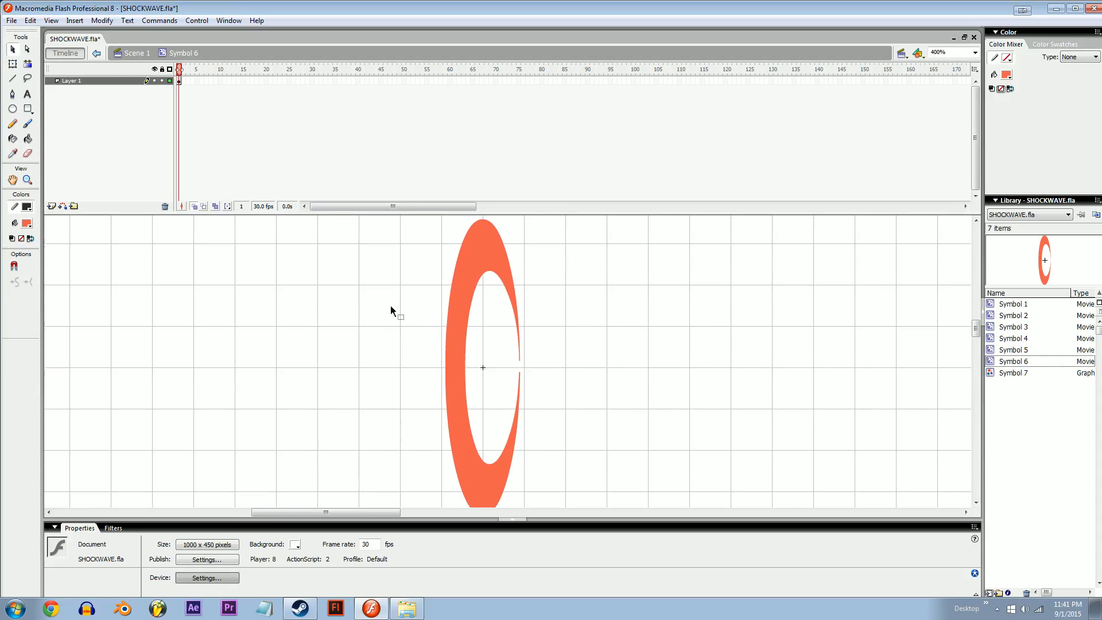
pyautogui.click(145, 57)
# Step: Test the movie again and examine the shockwave distortion around the punch from frame 40 to frame 42
pyautogui.hotkey('ctrl', 'Return')
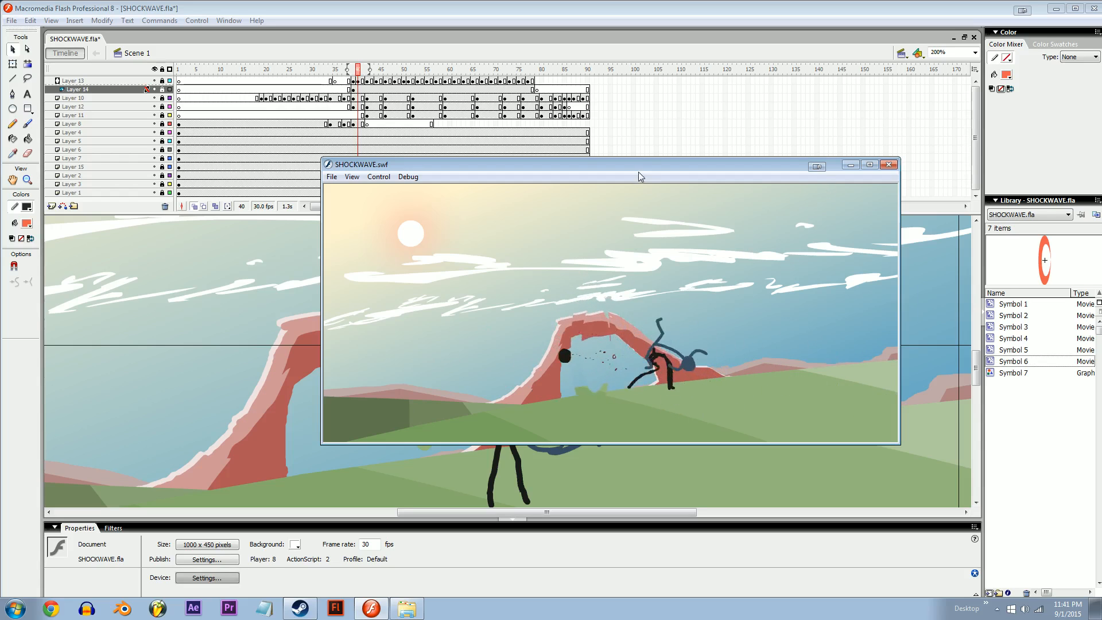
pyautogui.moveTo(636, 169); pyautogui.dragTo(485, 159)
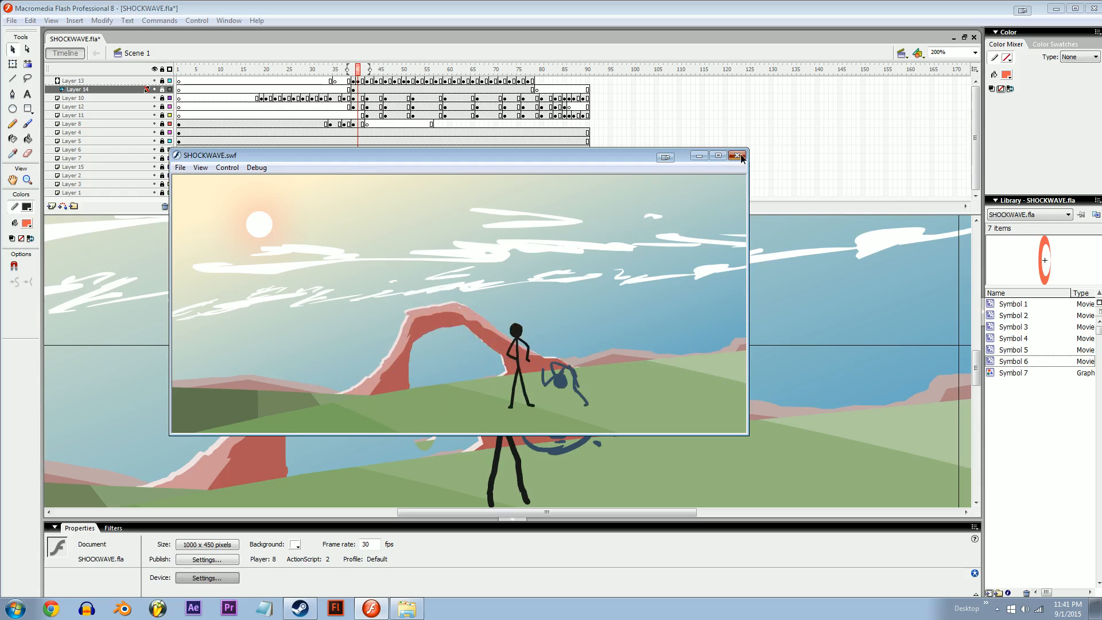
pyautogui.hotkey('ctrl', 'w')
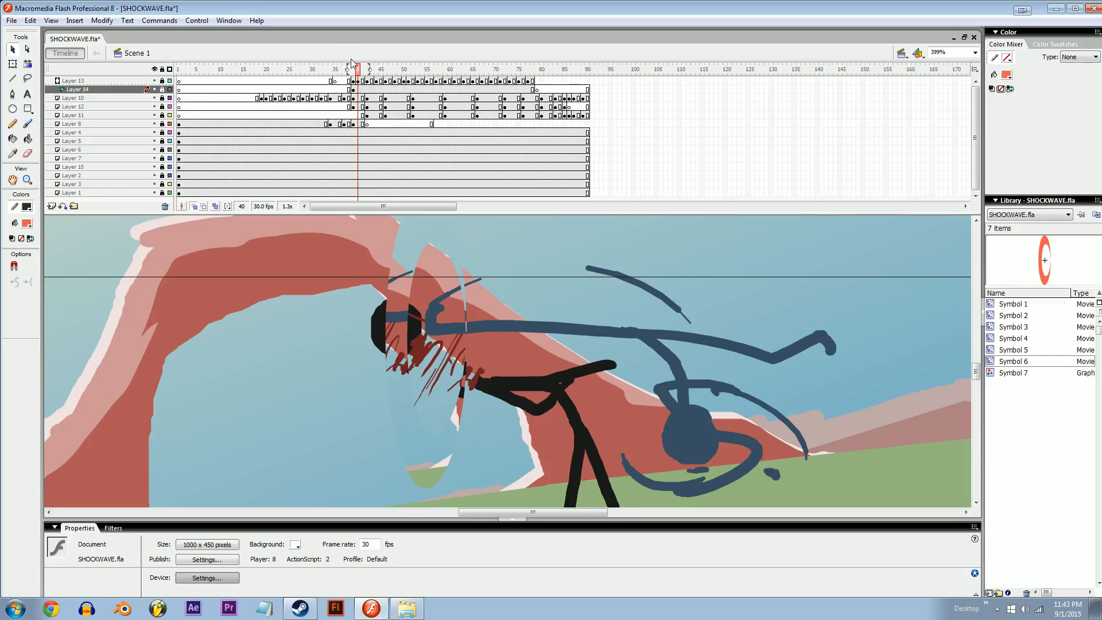
pyautogui.moveTo(351, 62); pyautogui.dragTo(372, 122)
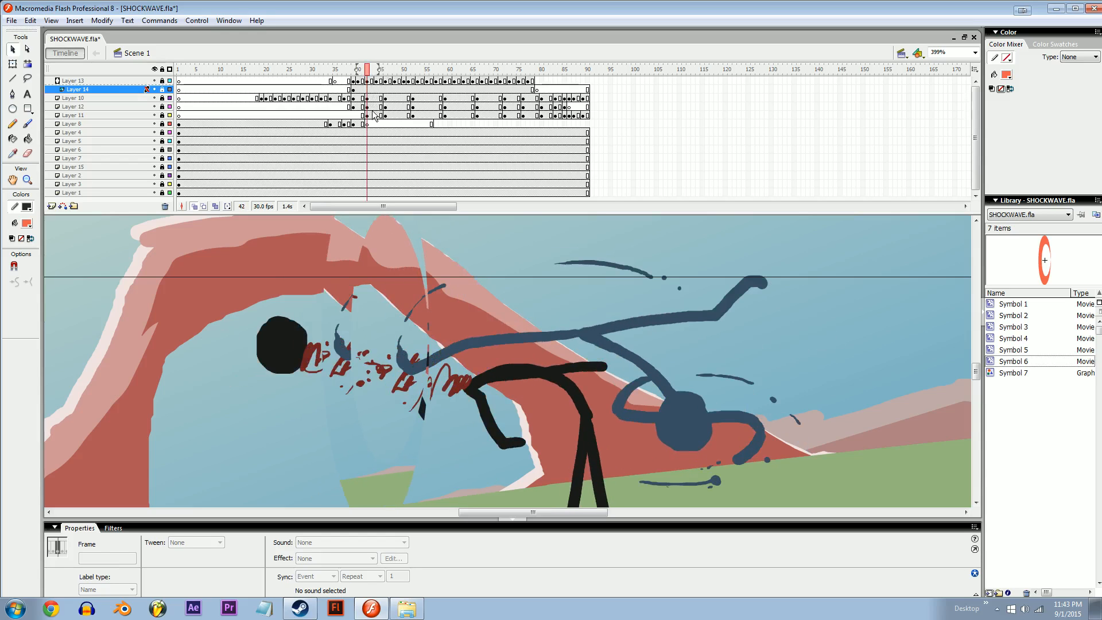